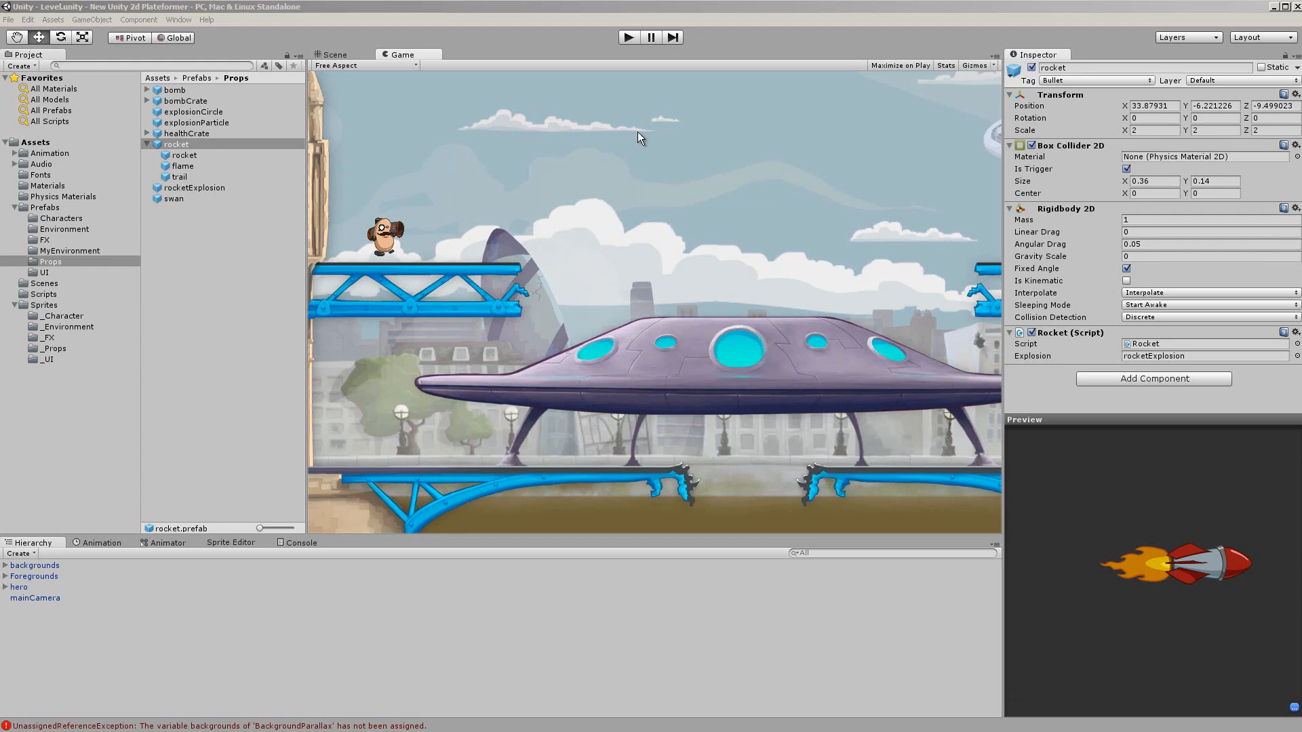
- Run the game, fire several rockets from the hero to test them, and stop play mode
left_click(627, 38)
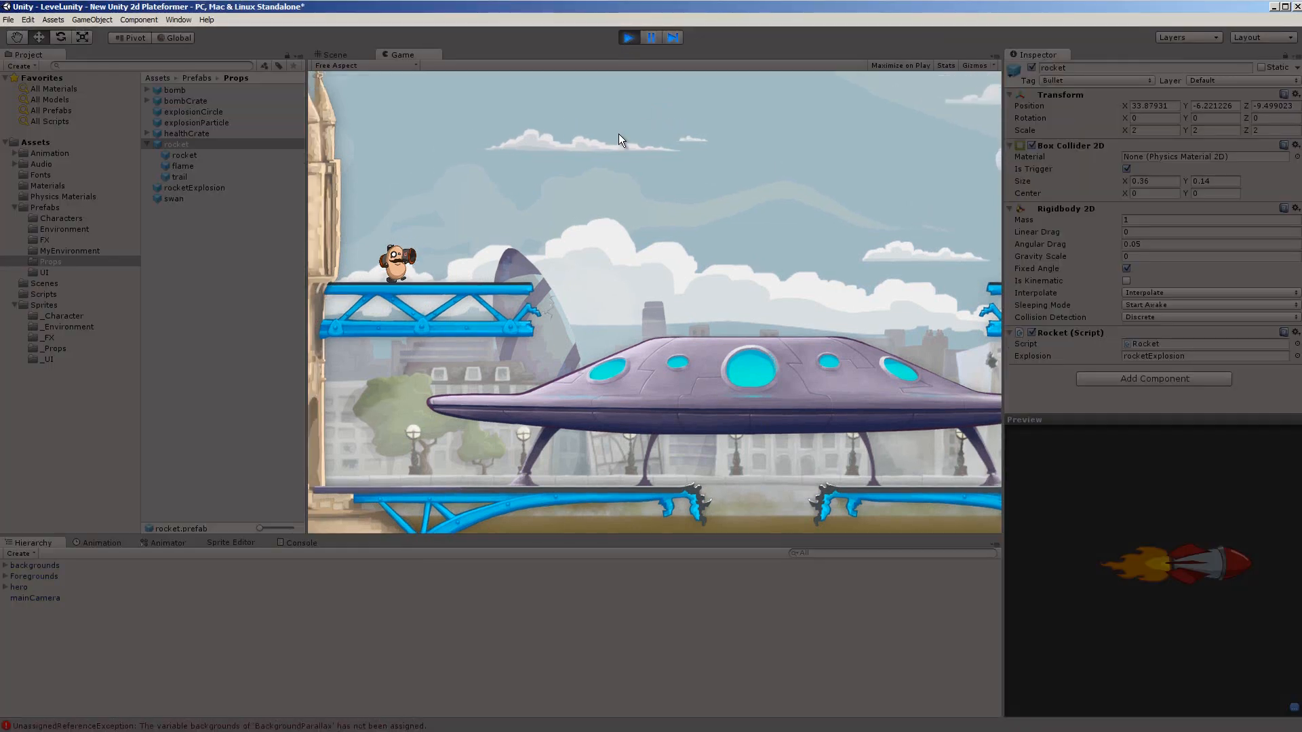
left_click(657, 172)
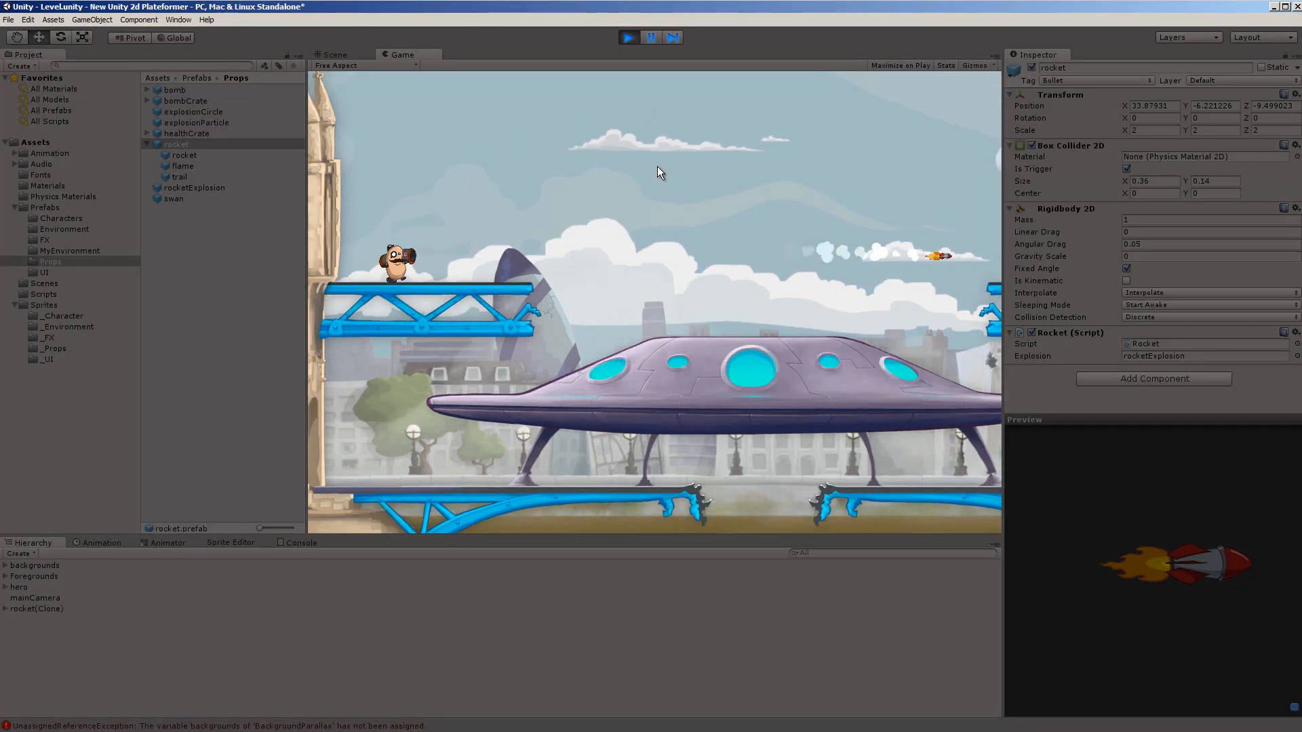
left_click(656, 167)
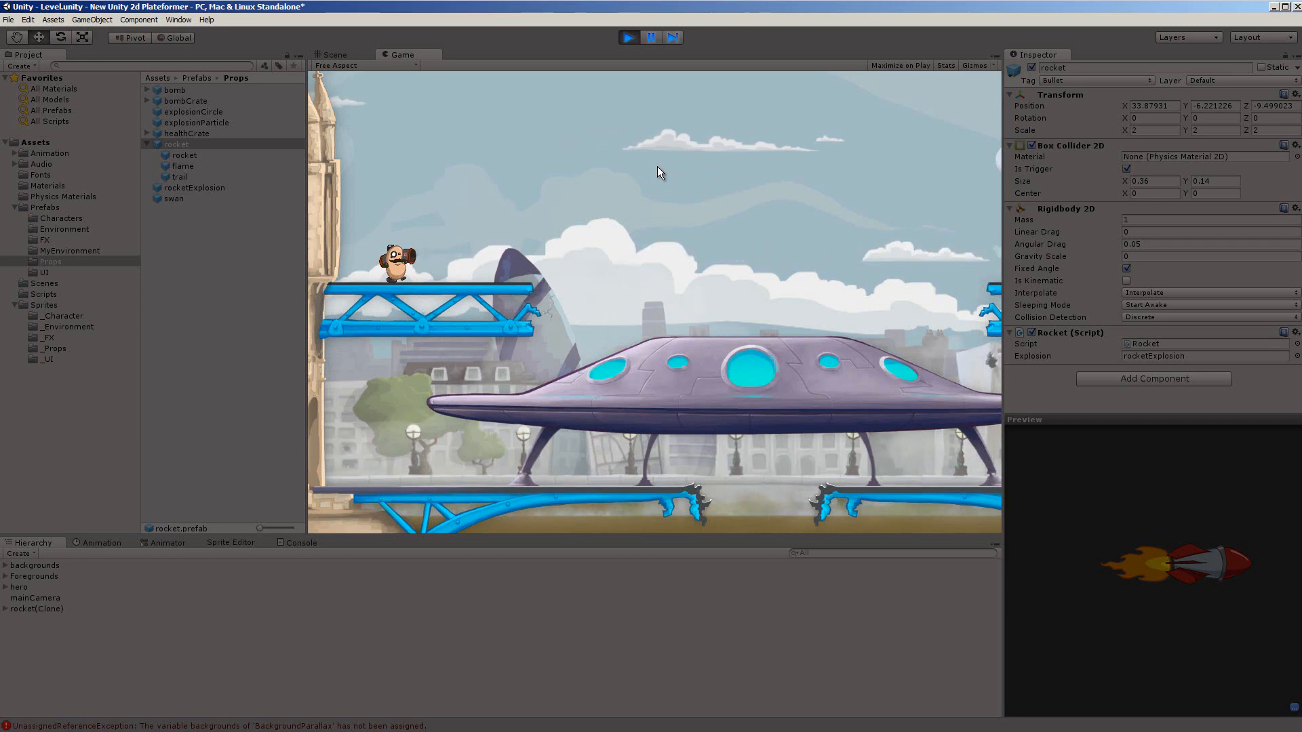
left_click(656, 167)
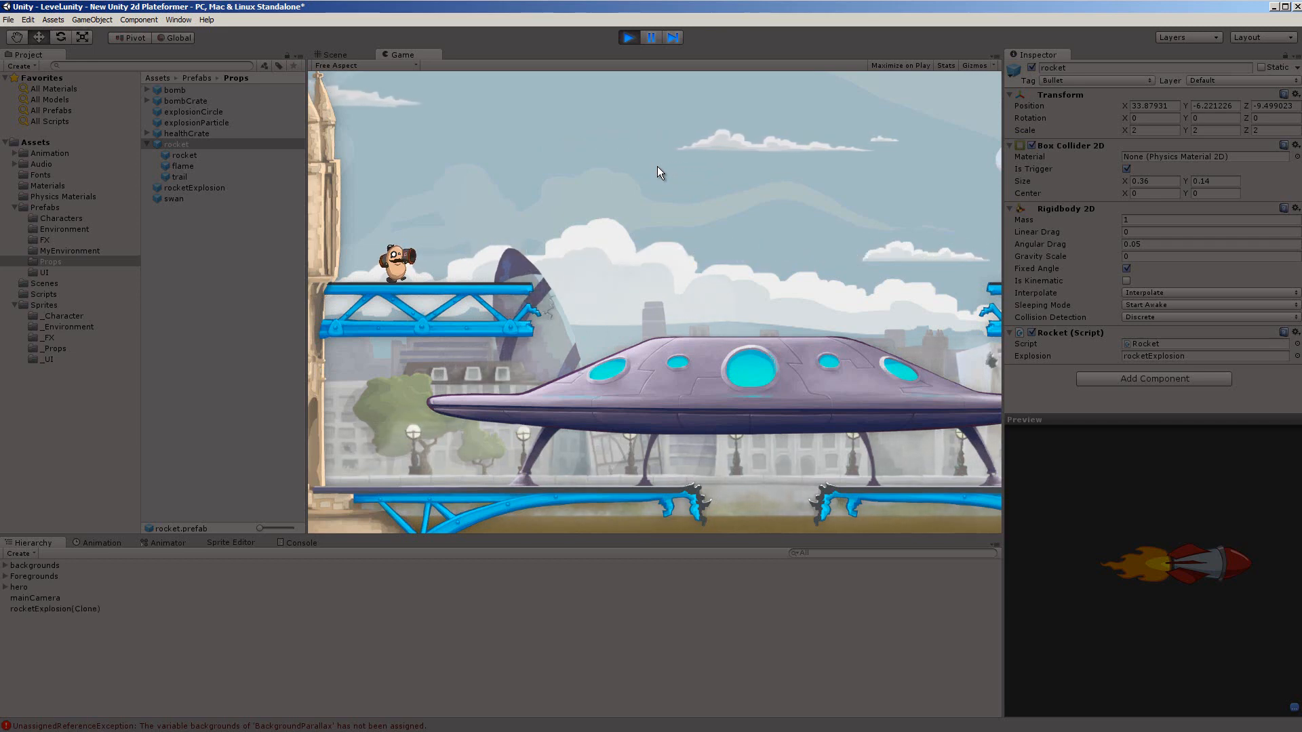
left_click(657, 167)
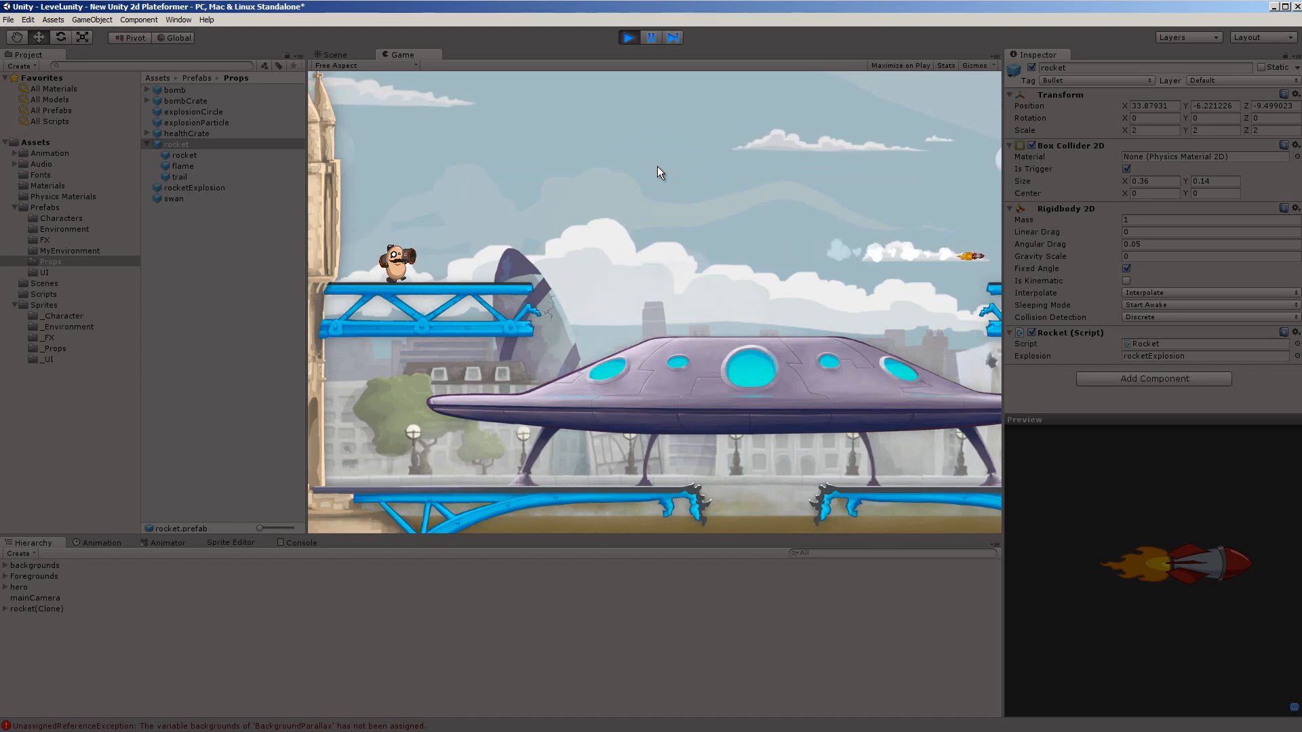
left_click(627, 37)
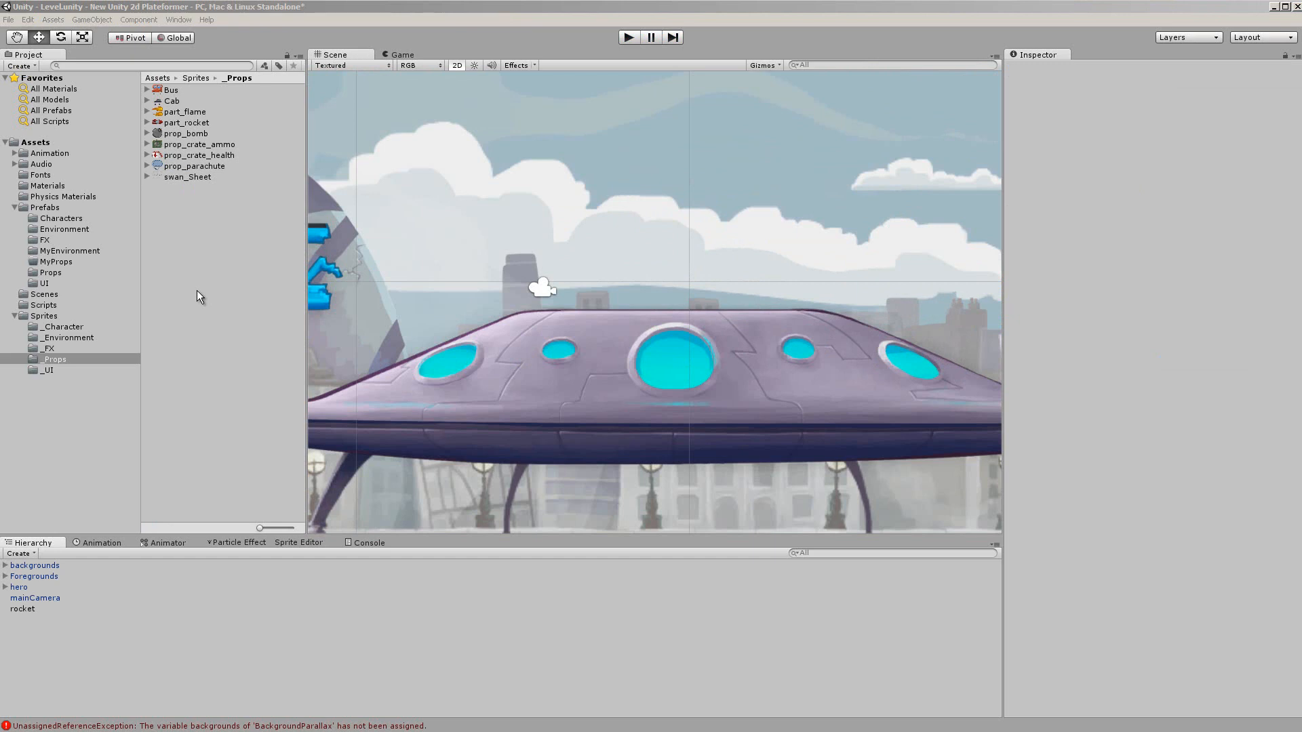
- Inspect the MyProps prefab folder and the components of the rocket object in the scene
left_click(48, 262)
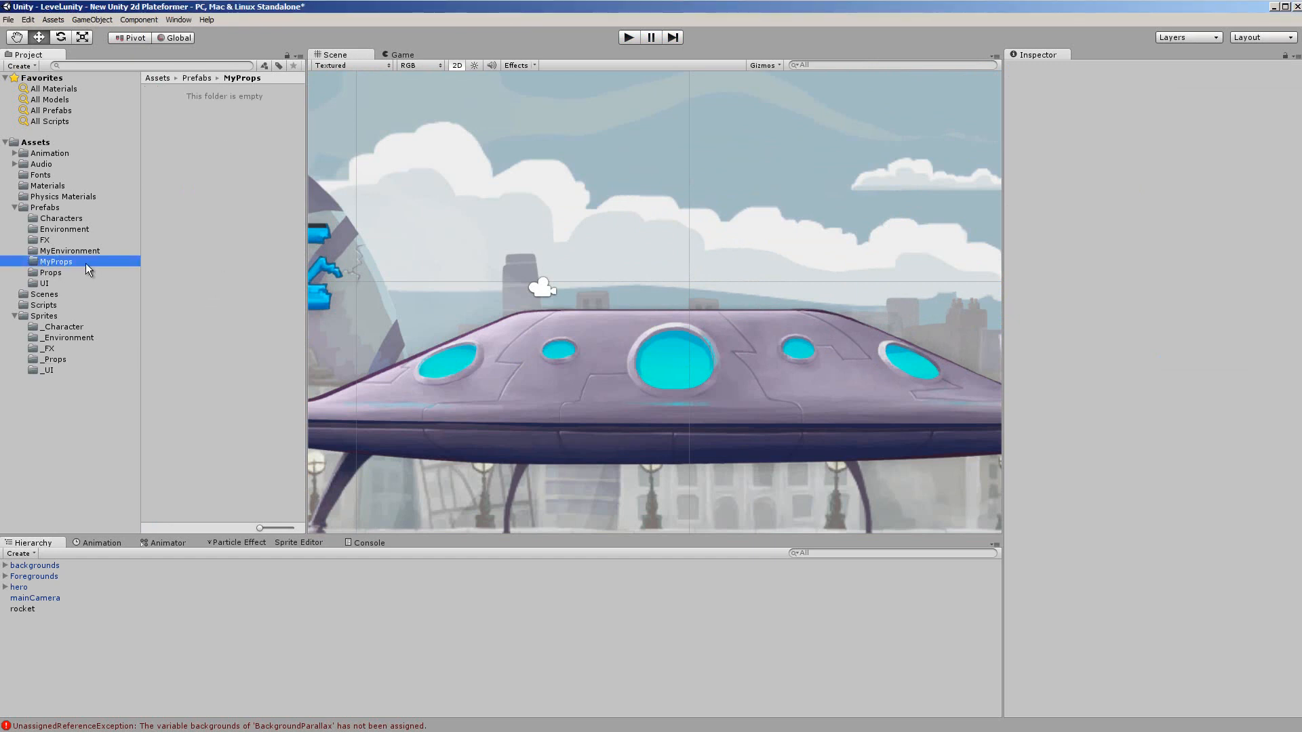
left_click(225, 281)
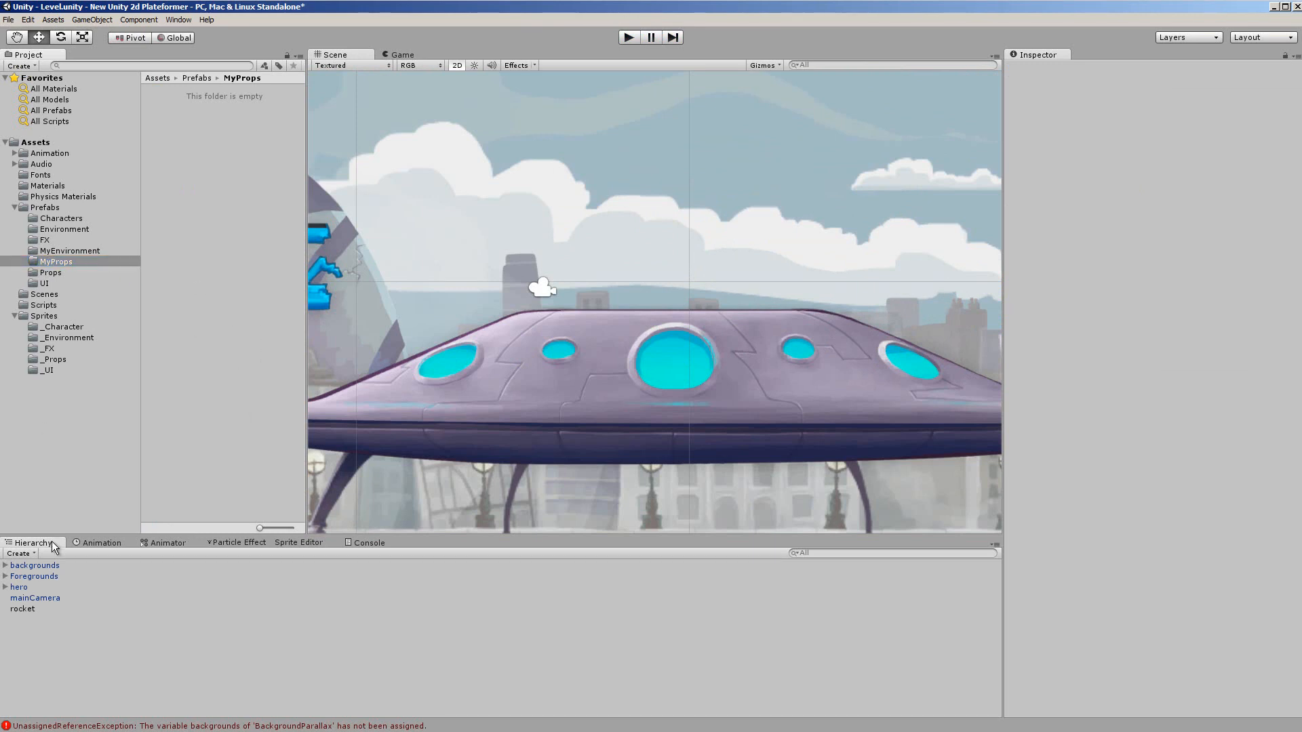
left_click(21, 609)
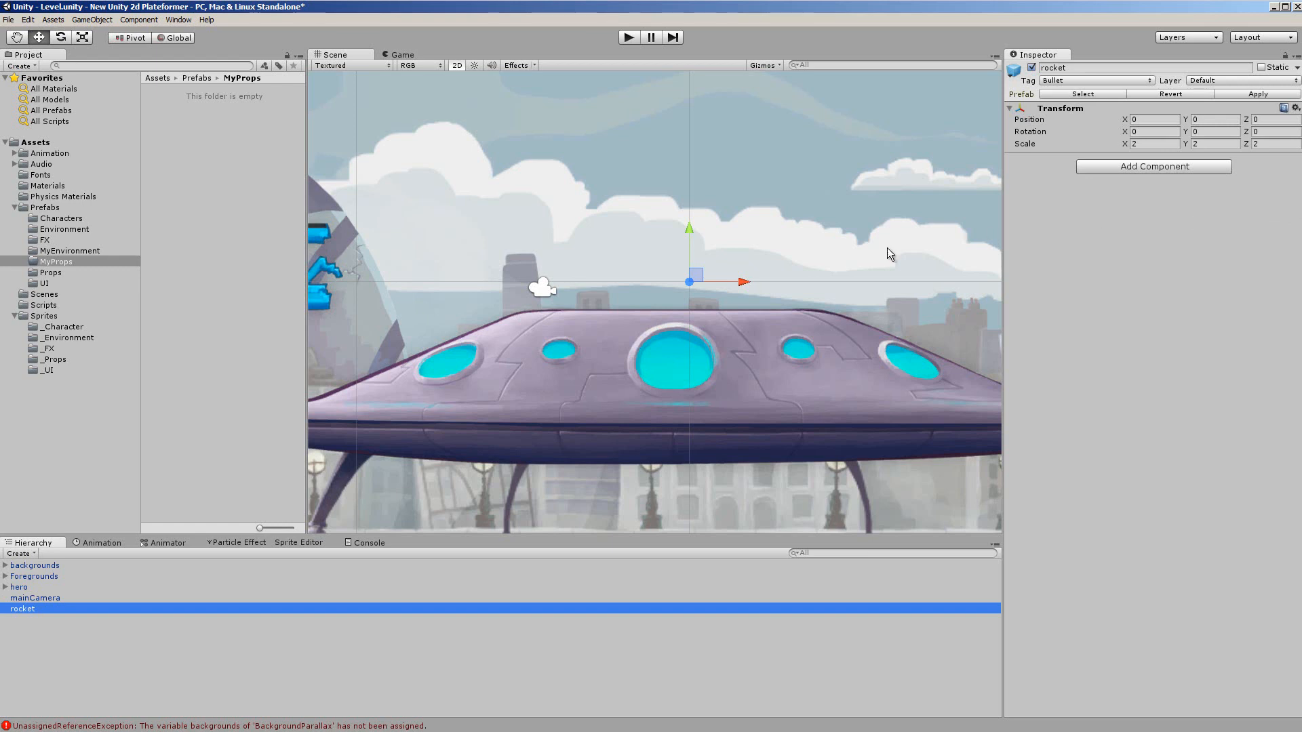
left_click(227, 146)
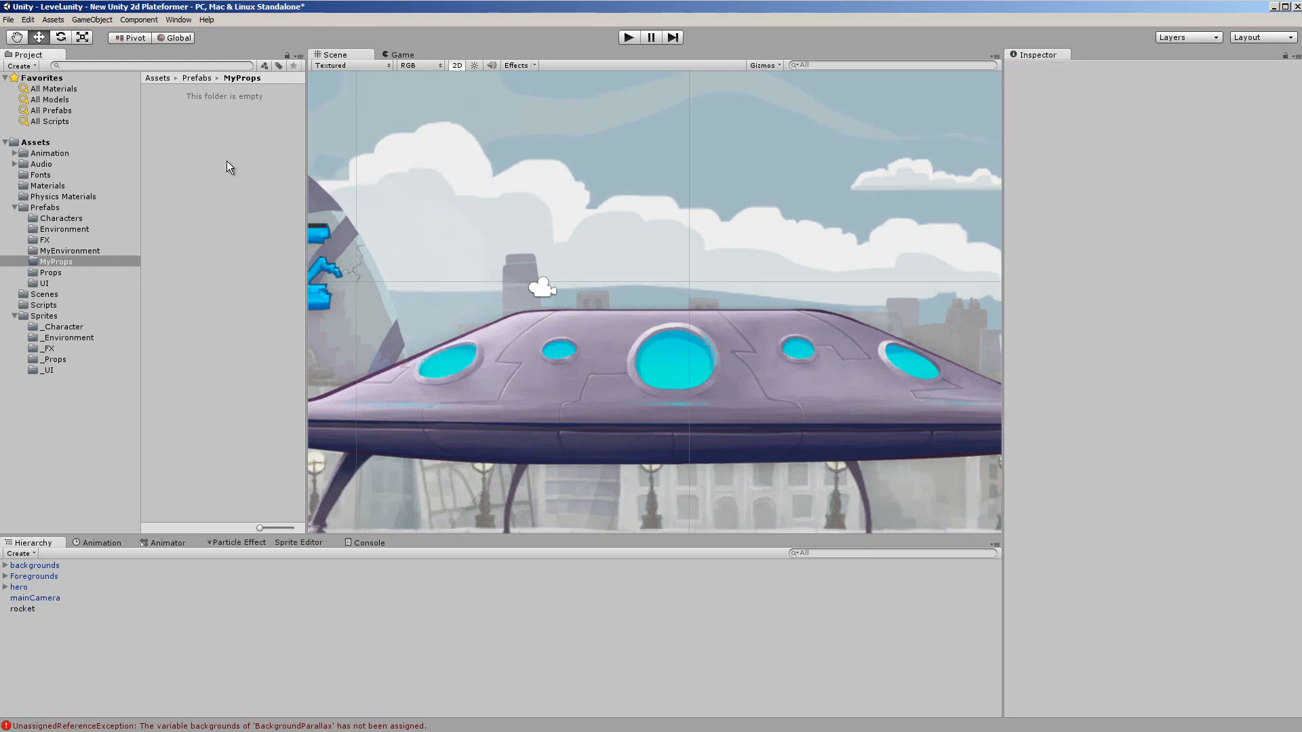
- Add the part_rocket sprite from the Sprites _Props folder as a child of the rocket object
left_click(46, 361)
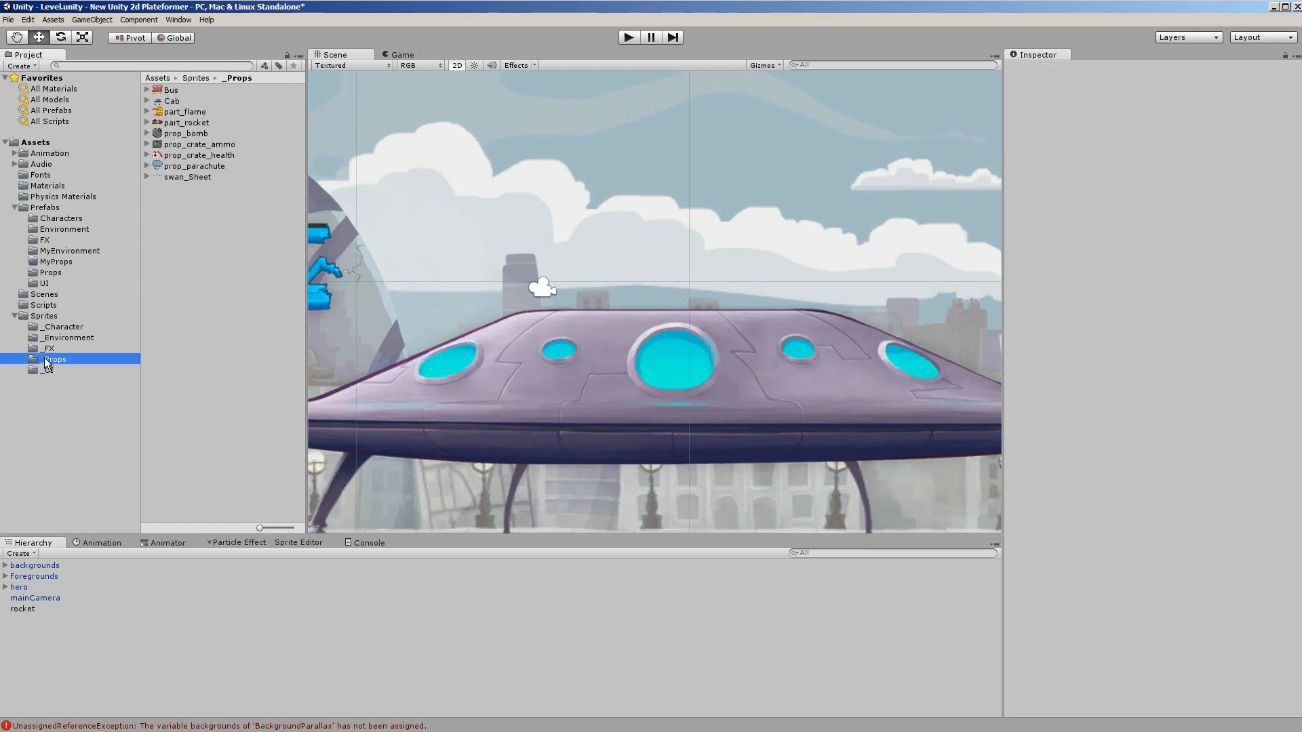
left_click(195, 125)
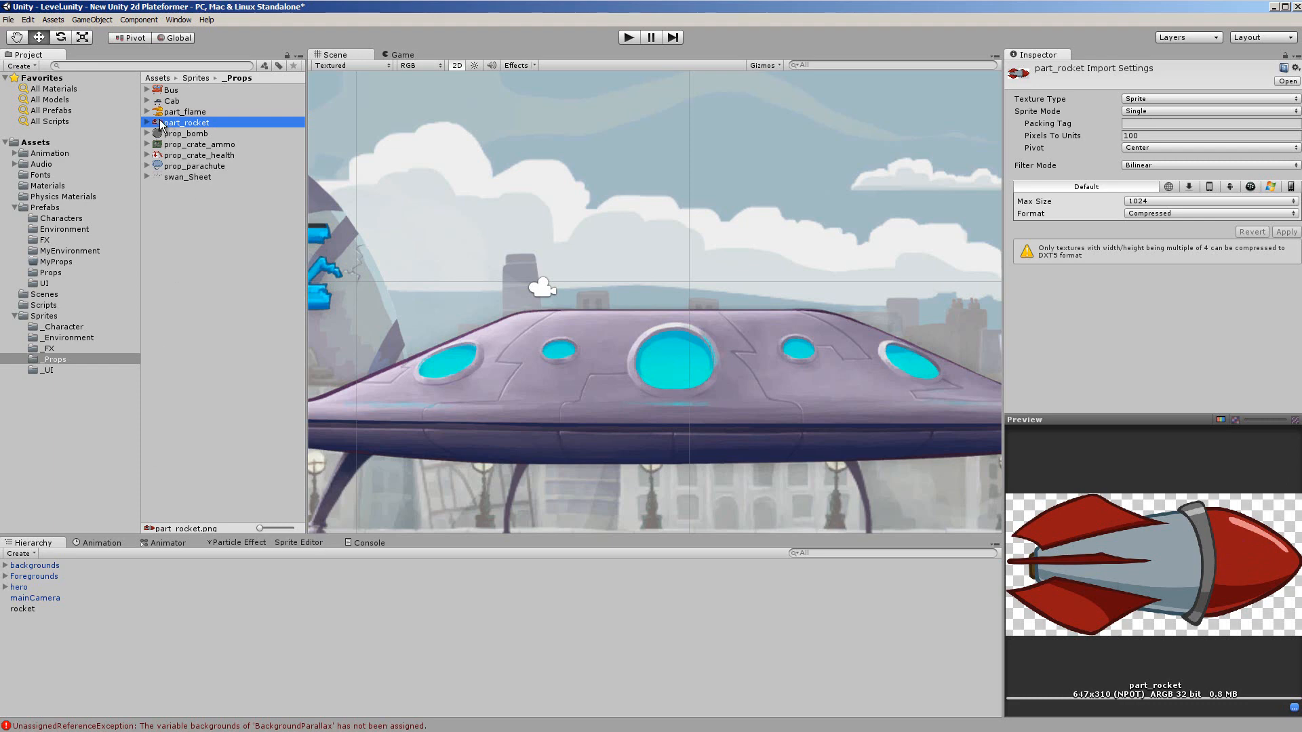
left_click_drag(161, 126, 24, 611)
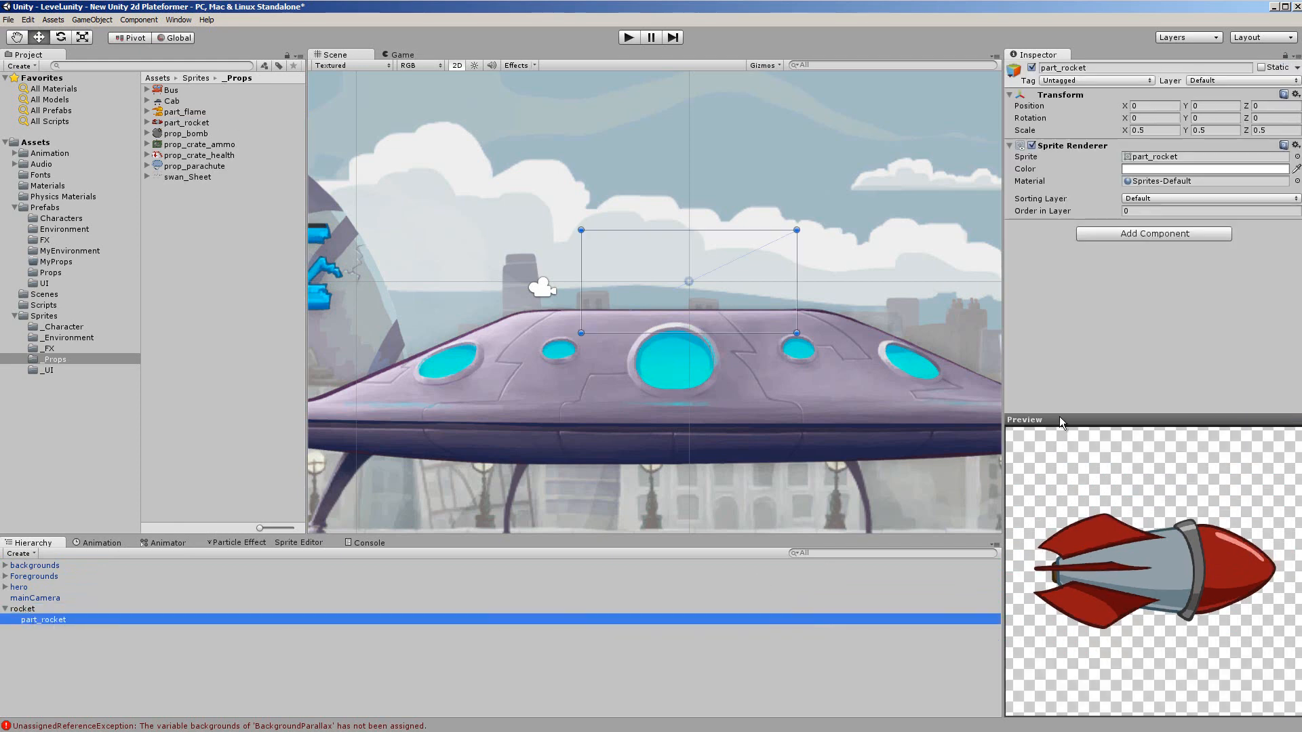
- Set part_rocket's sorting layer to Character and move the sprite to just above the saucer
left_click(1177, 200)
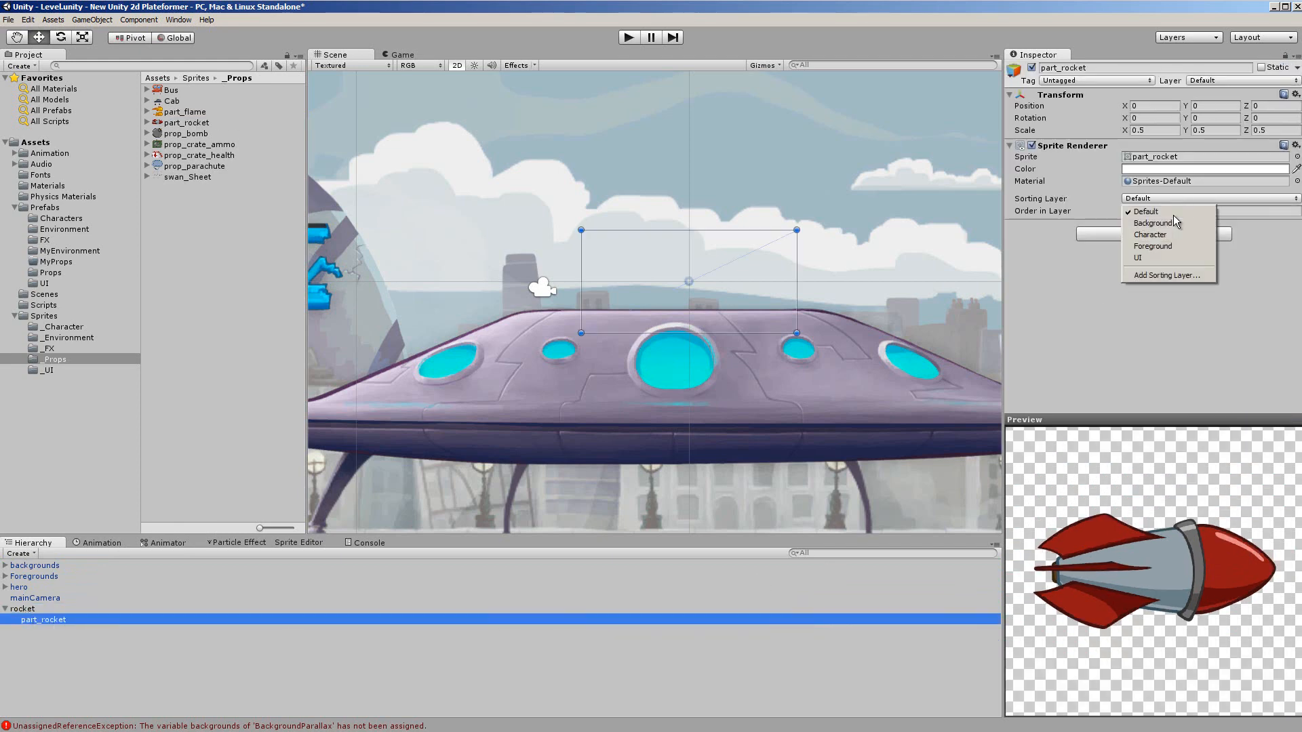
left_click(1164, 237)
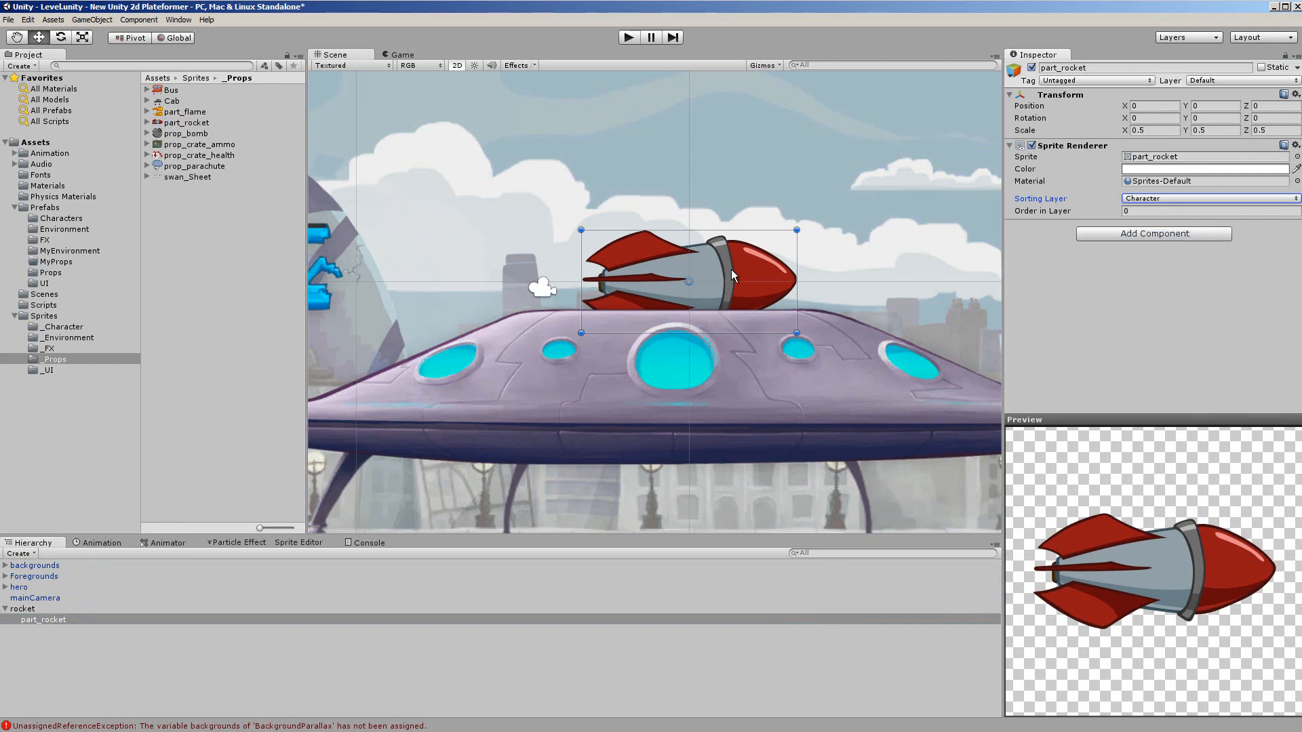
left_click_drag(692, 285, 678, 205)
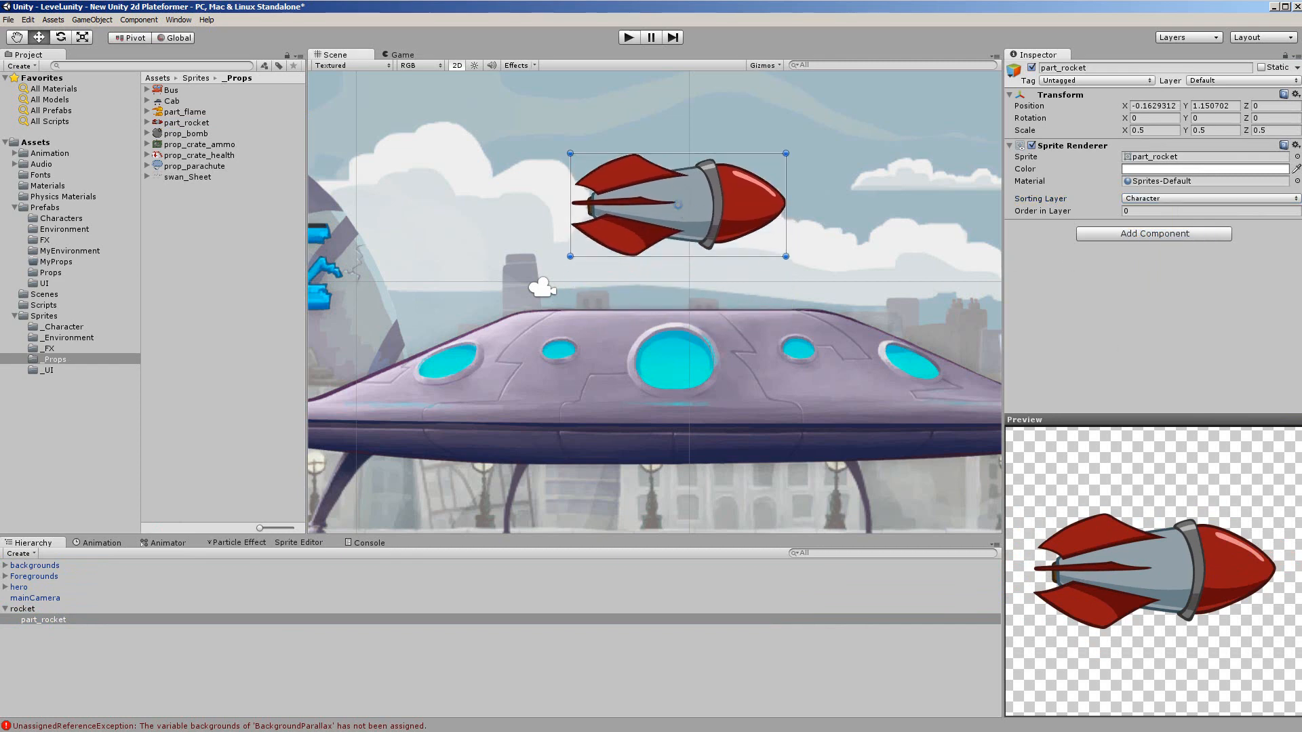
left_click(234, 271)
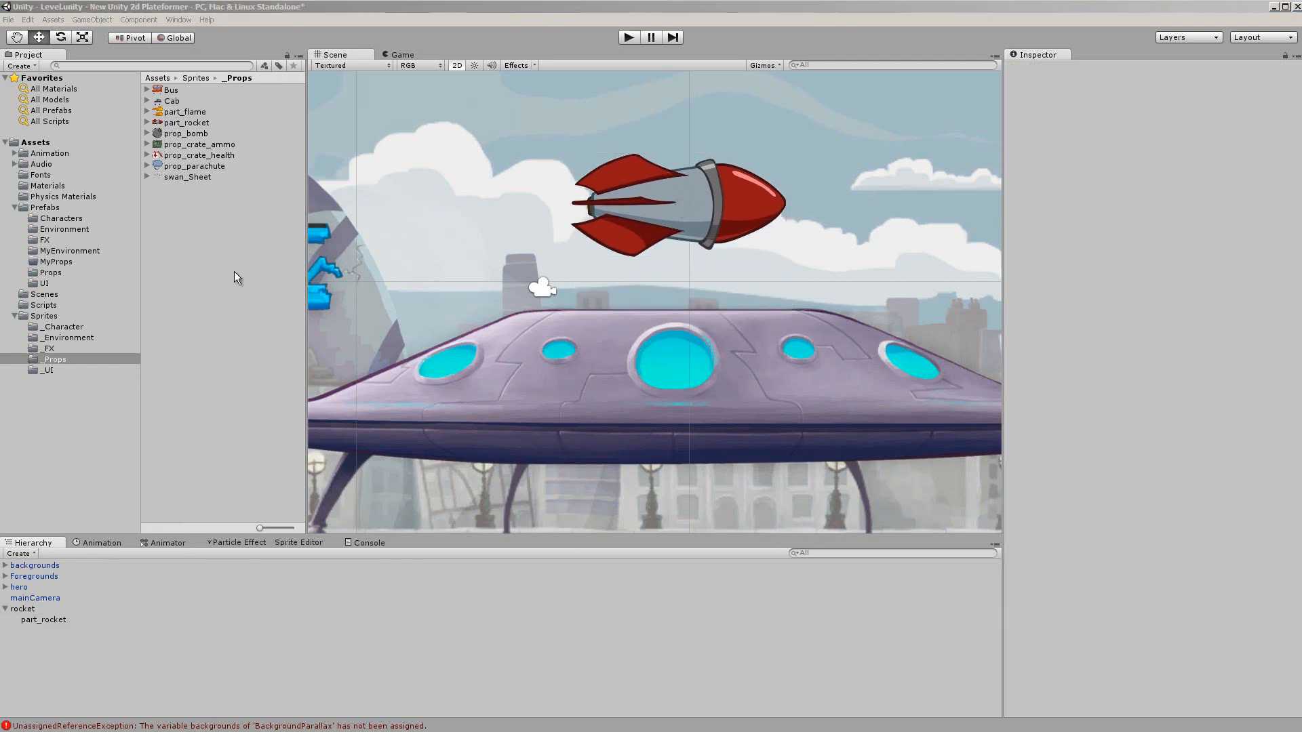
- Examine the part_flame sprite sheet and its flame1 and flame2 slices in the Sprite Editor
left_click(188, 113)
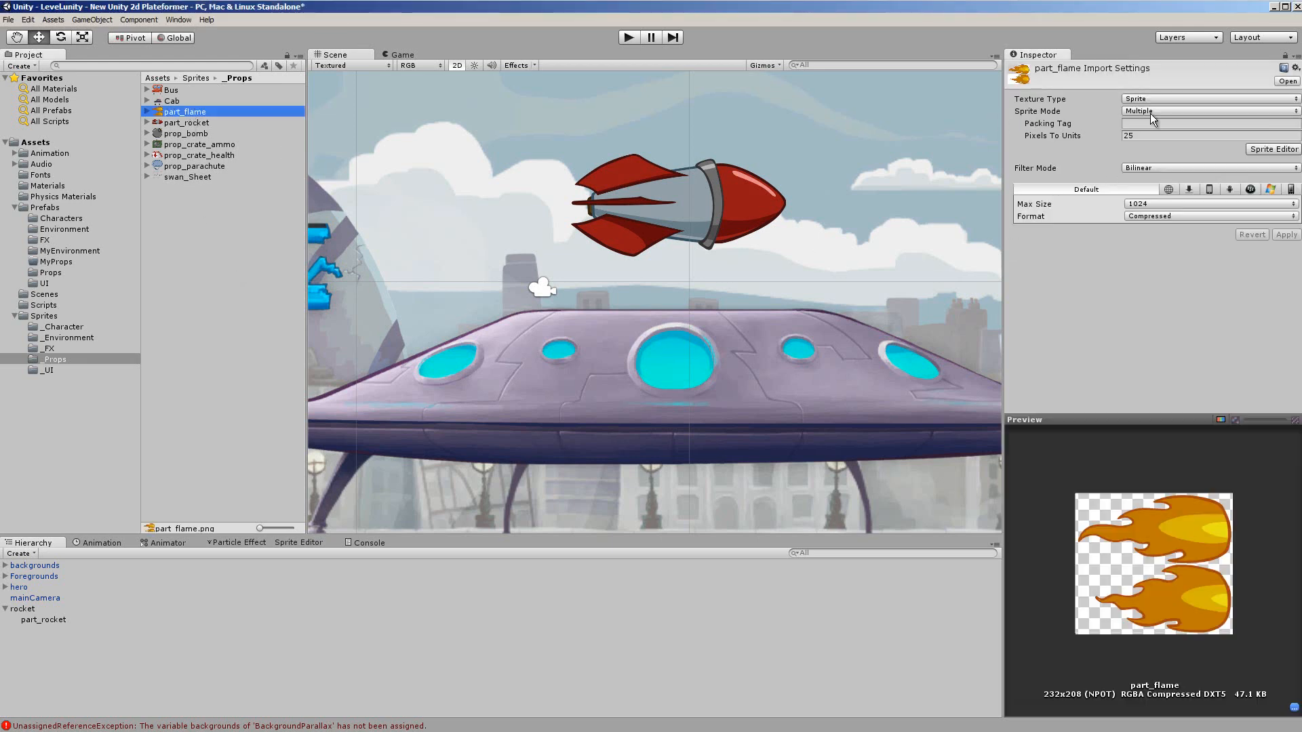
left_click(1273, 149)
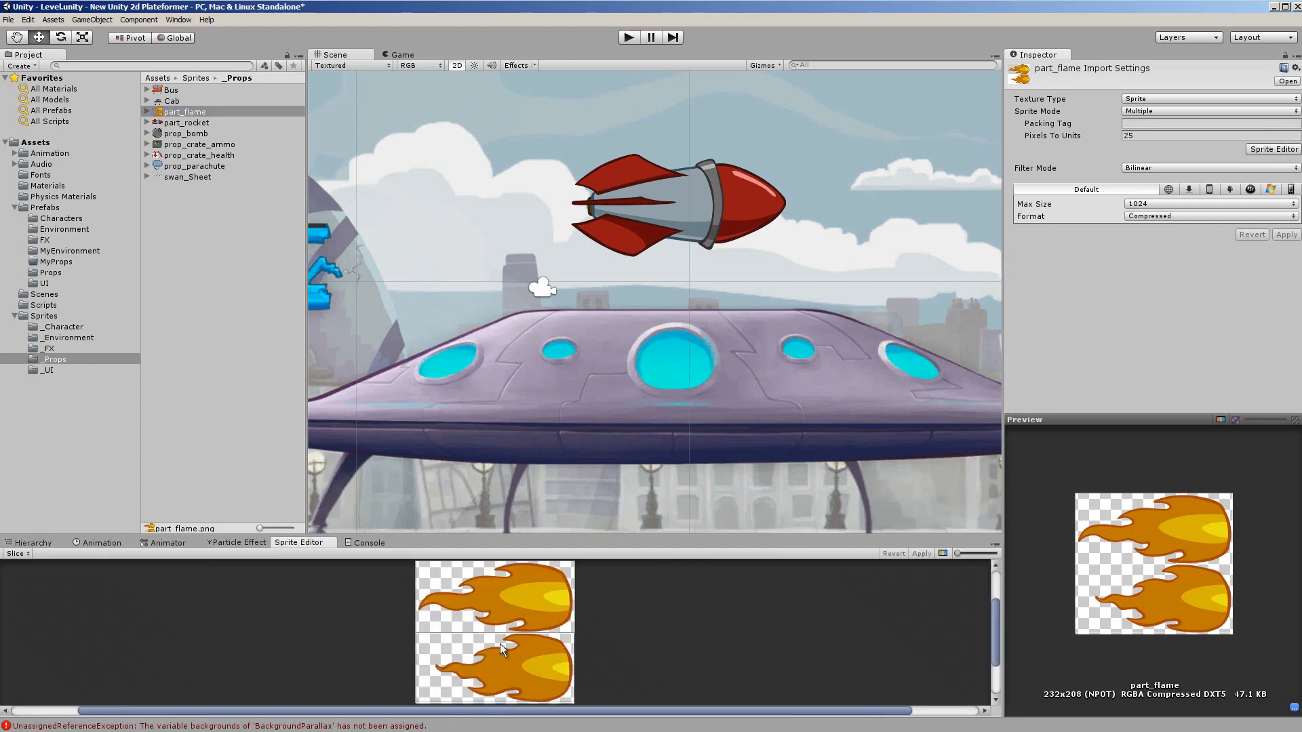
left_click(509, 614)
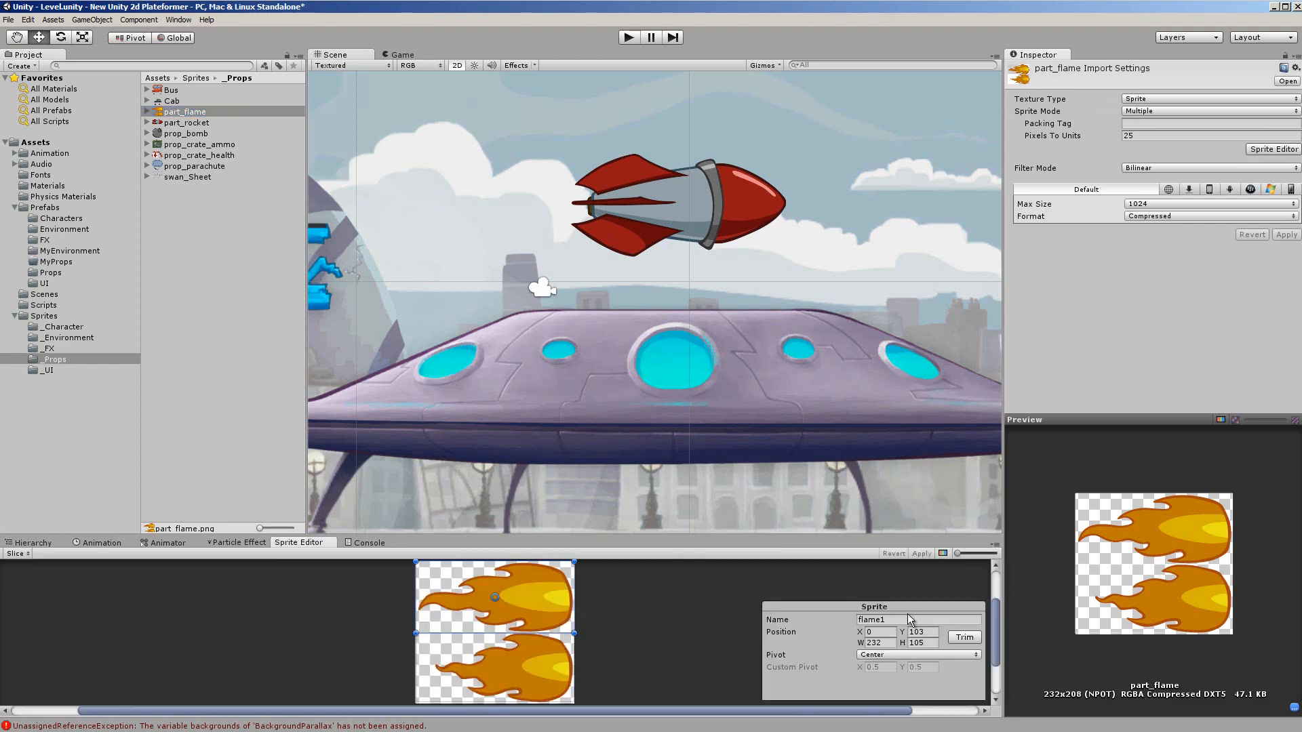
left_click(514, 665)
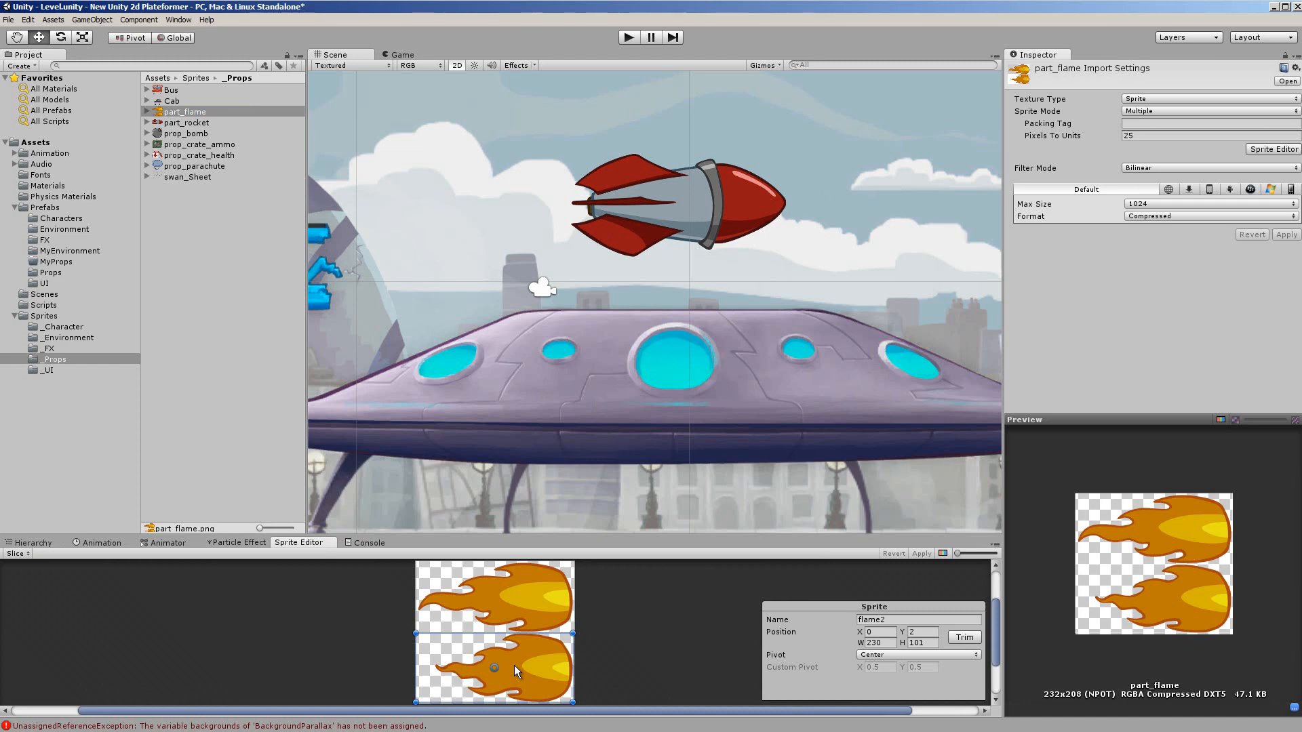
left_click(646, 619)
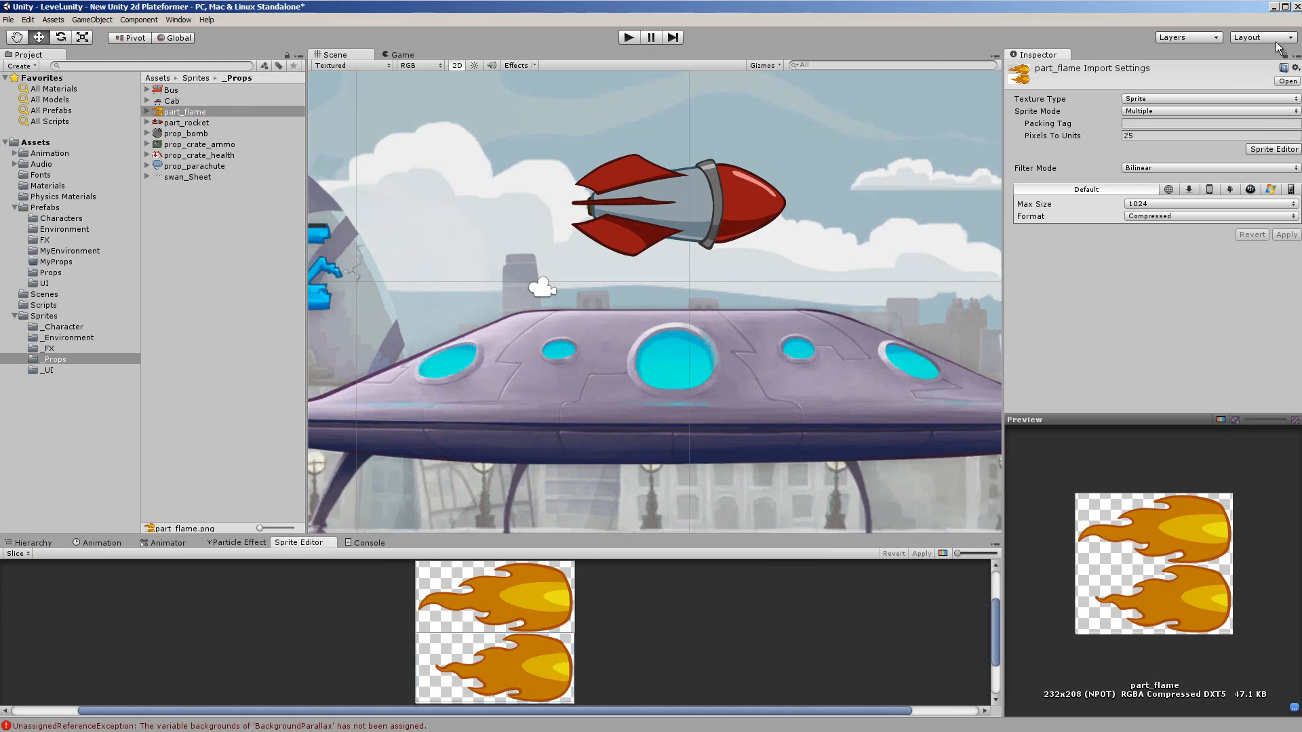
- Add the part_flame sprite as a child of the rocket object
left_click(182, 114)
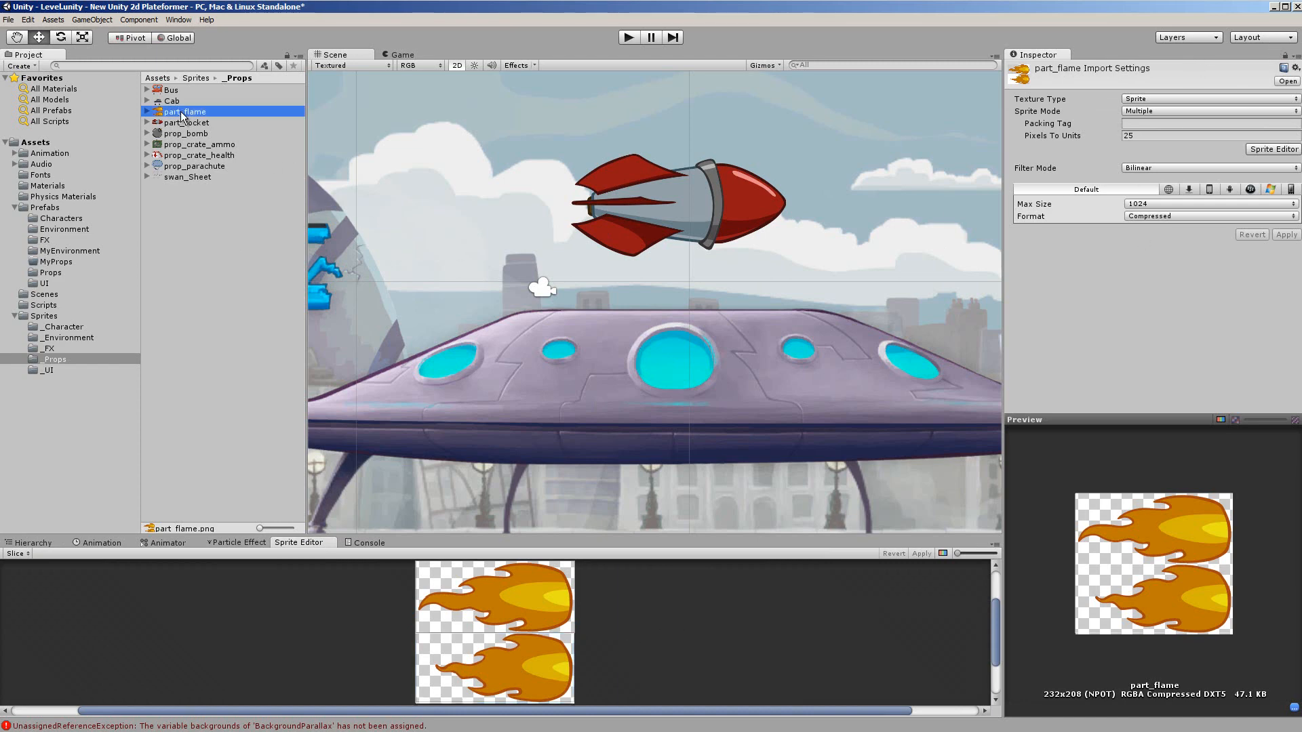
left_click(25, 545)
left_click_drag(183, 114, 22, 610)
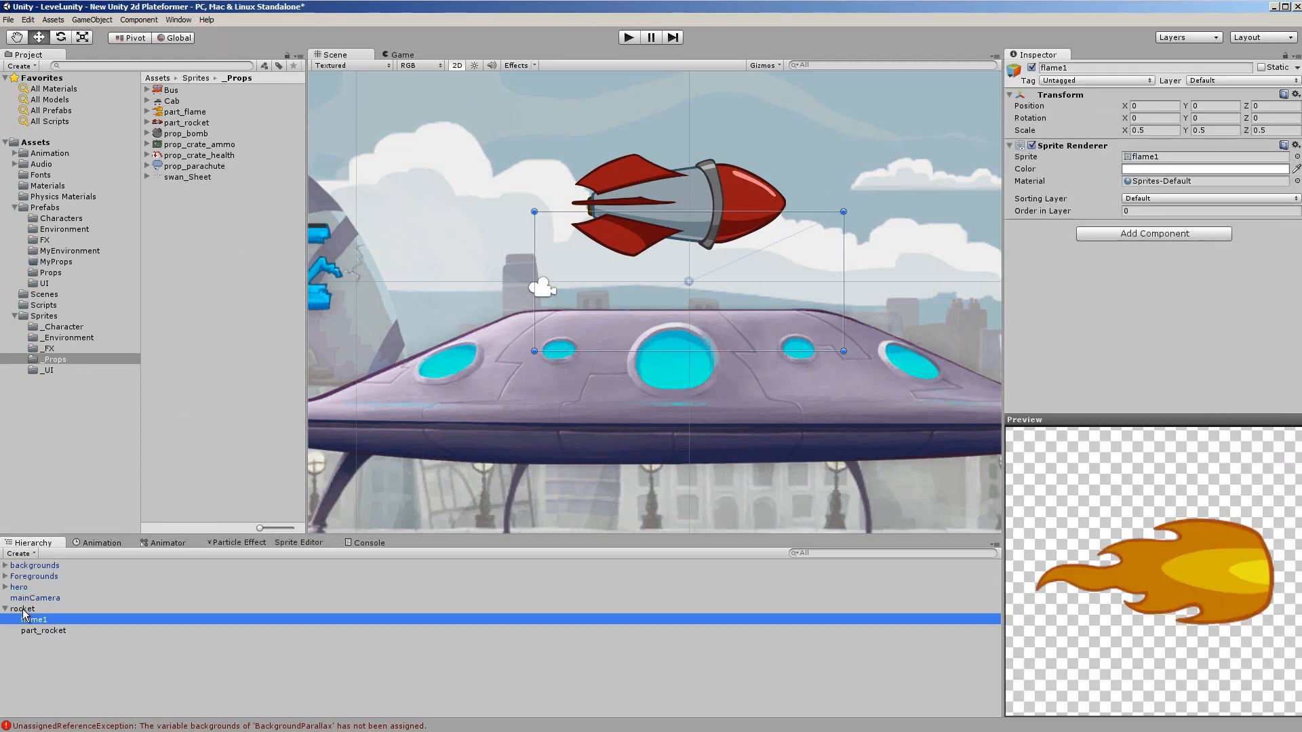
- Set flame1's sorting layer to Character and place the flame directly behind the rocket's tail
left_click(1178, 199)
left_click(1168, 235)
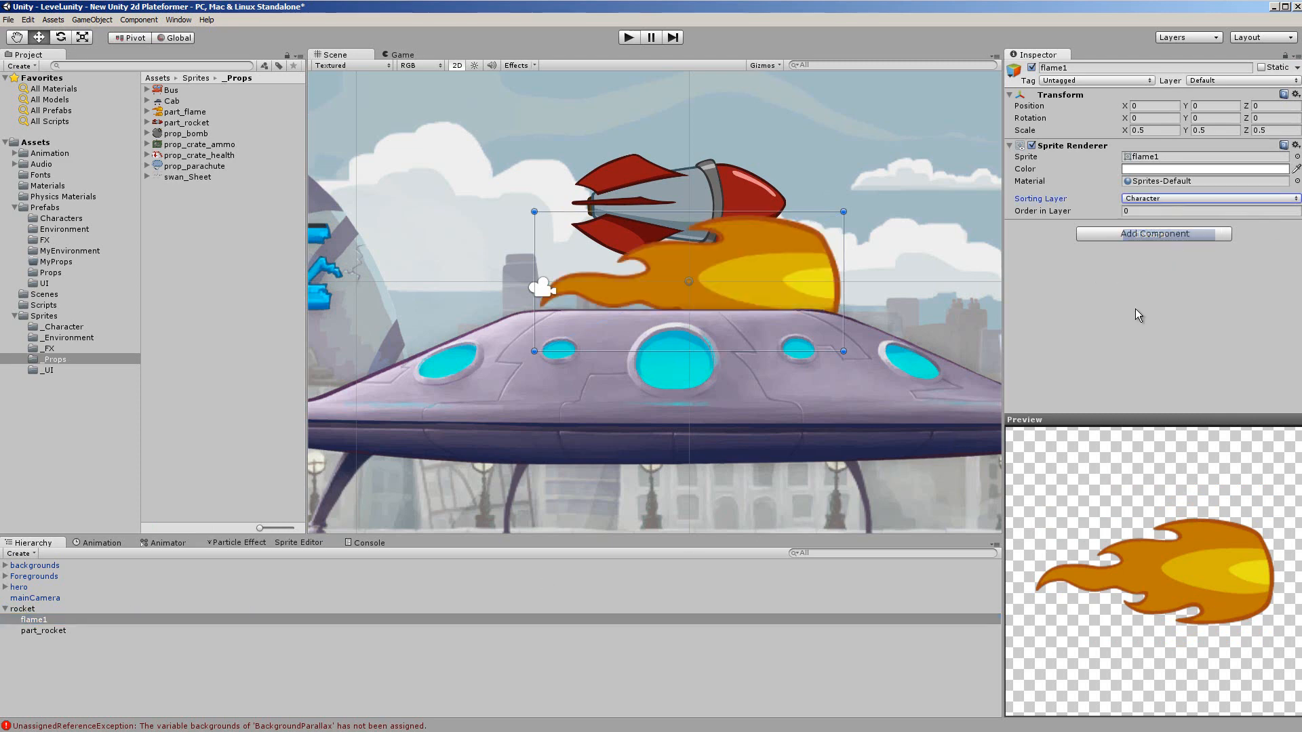
left_click_drag(688, 280, 414, 198)
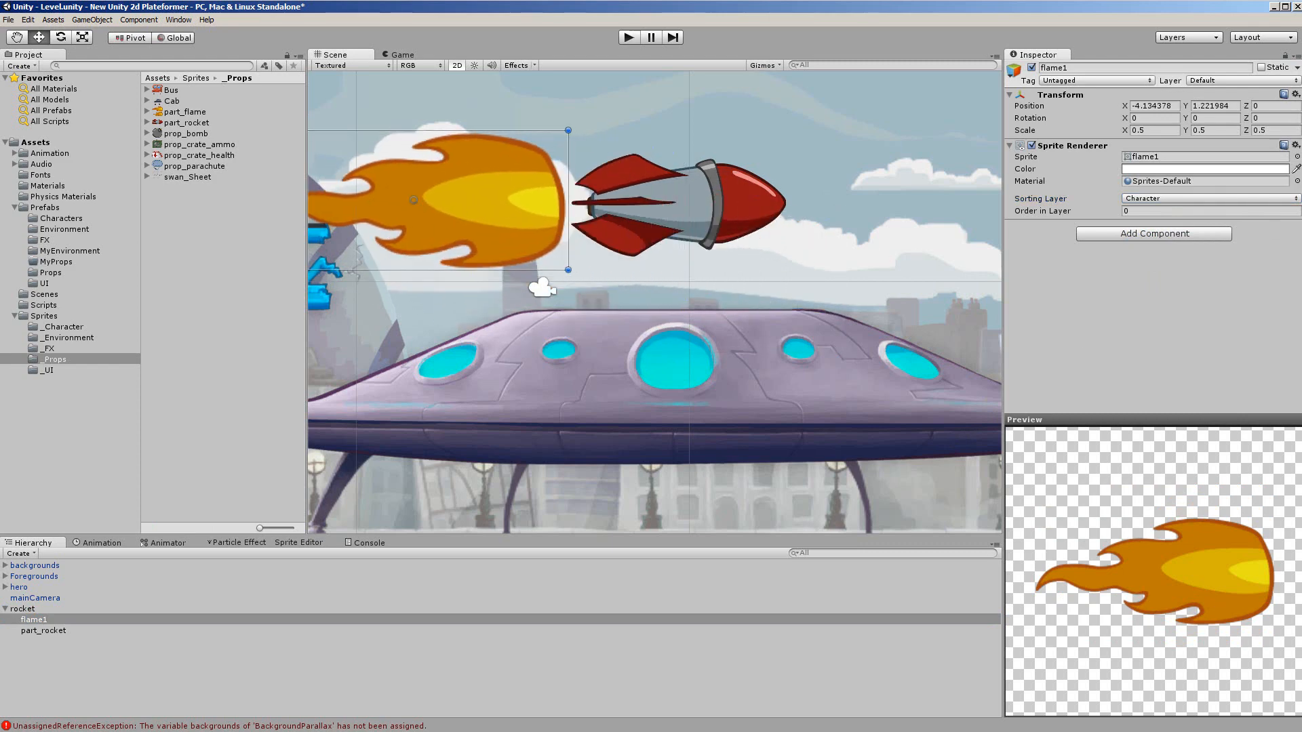
- Set part_rocket's scale to 0.05 on the X, Y and Z axes
left_click(43, 630)
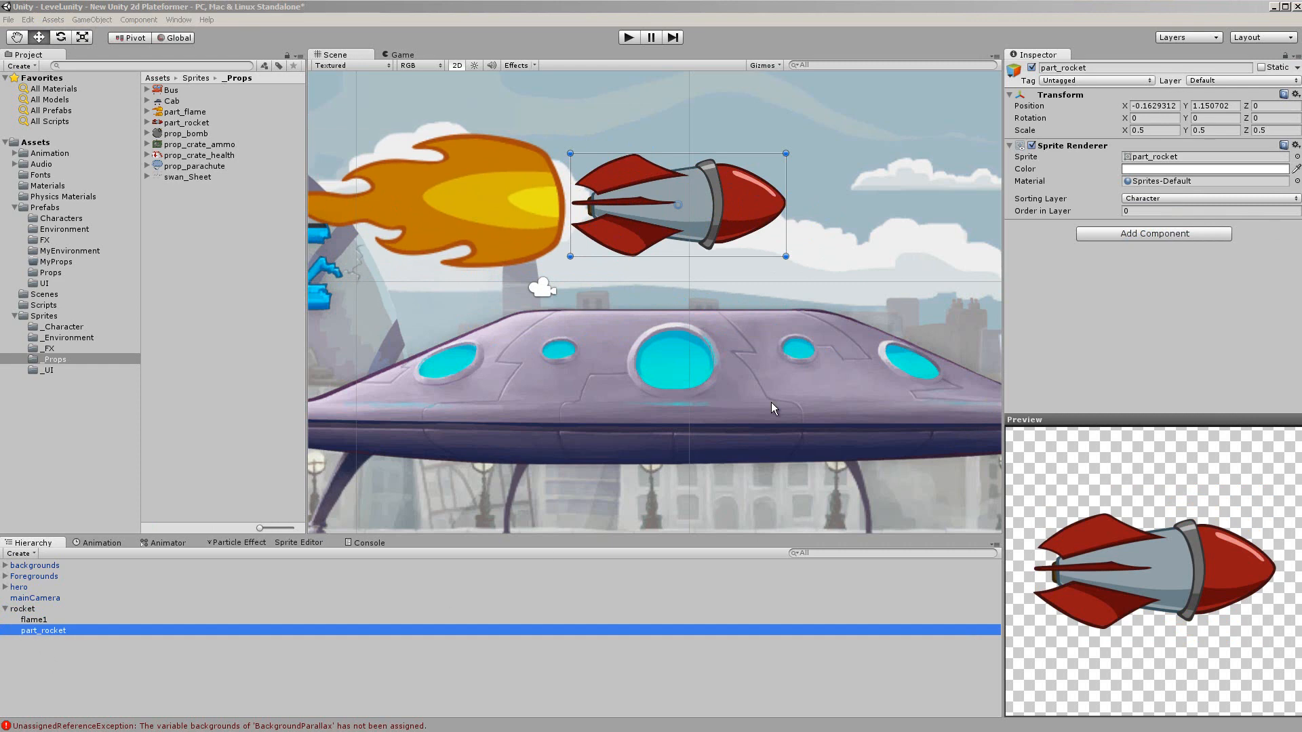
left_click(1156, 127)
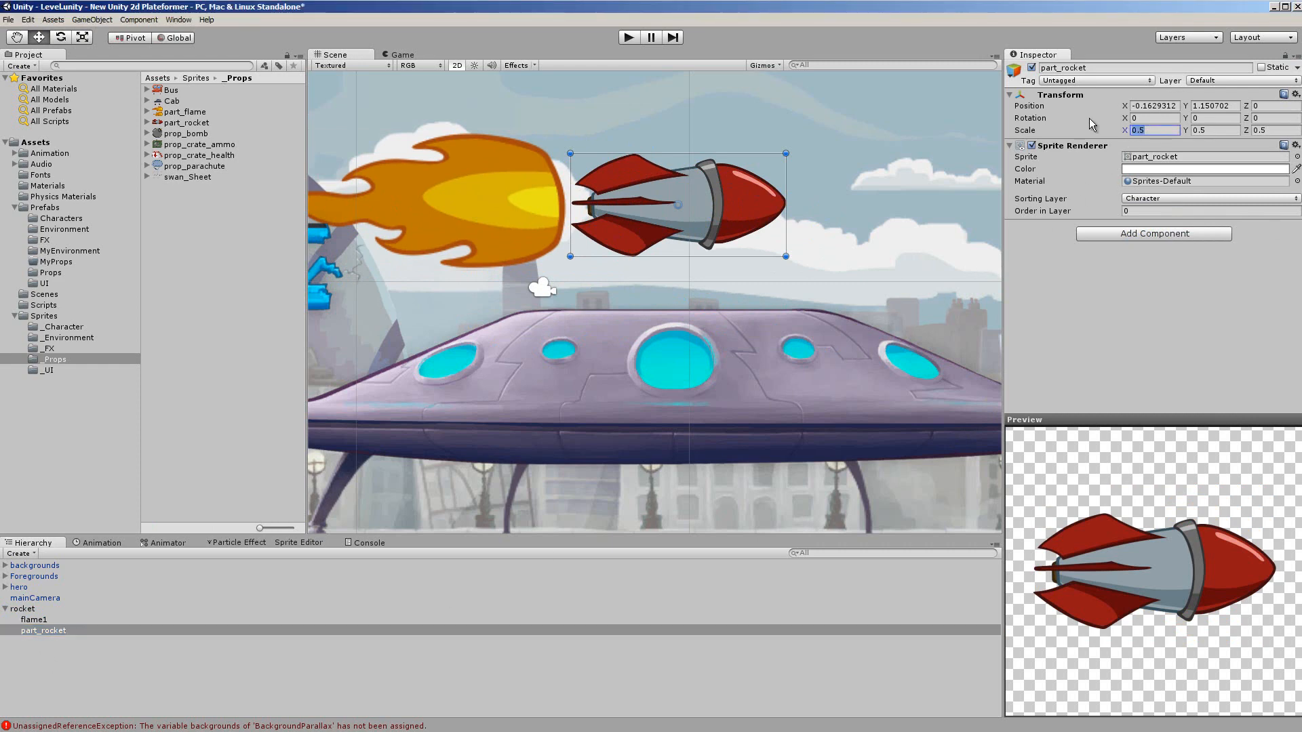
type("0")
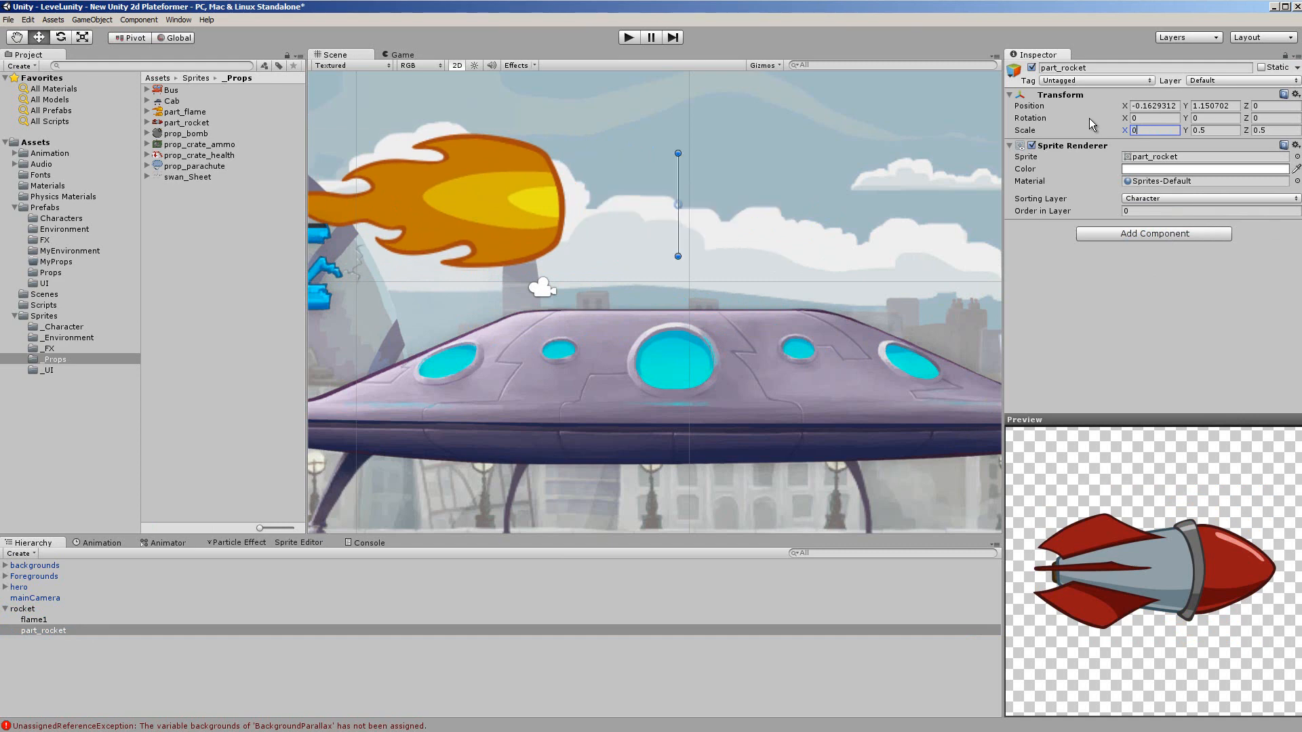
type(".05")
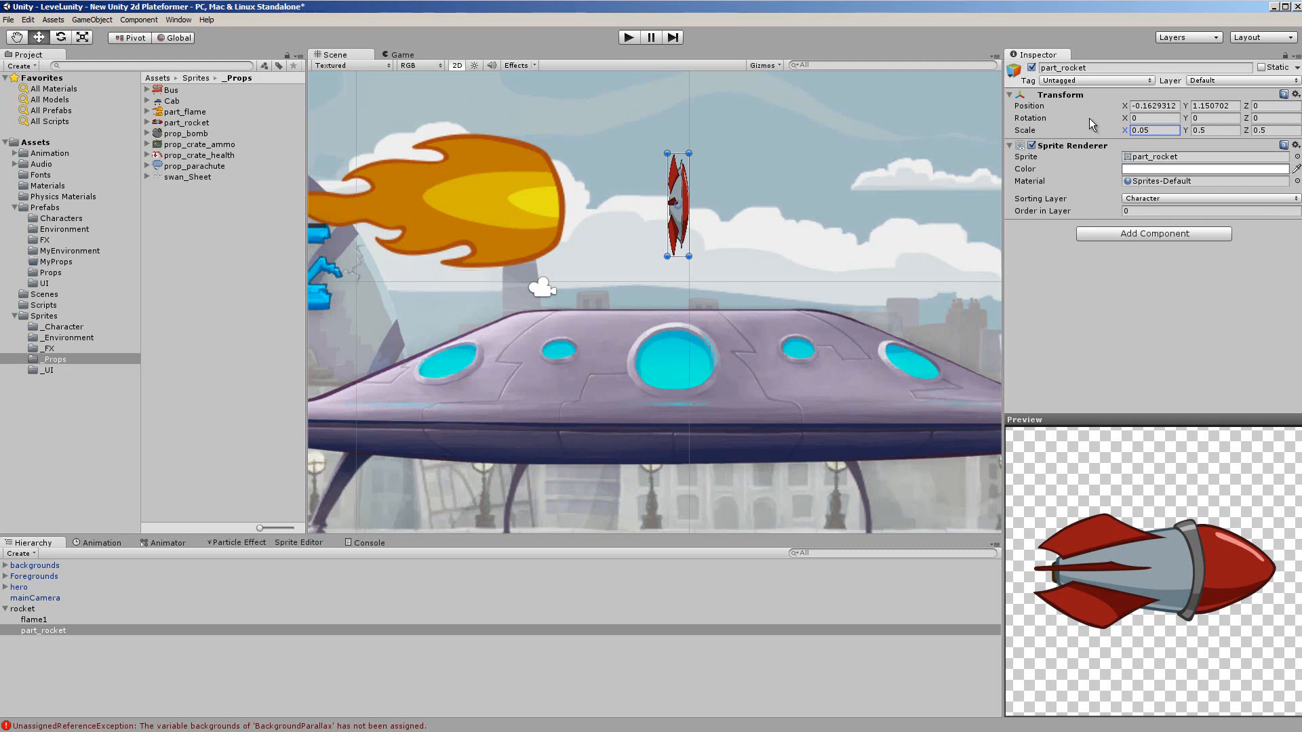
key("Tab")
type("0.05")
key("Tab")
type("0.05")
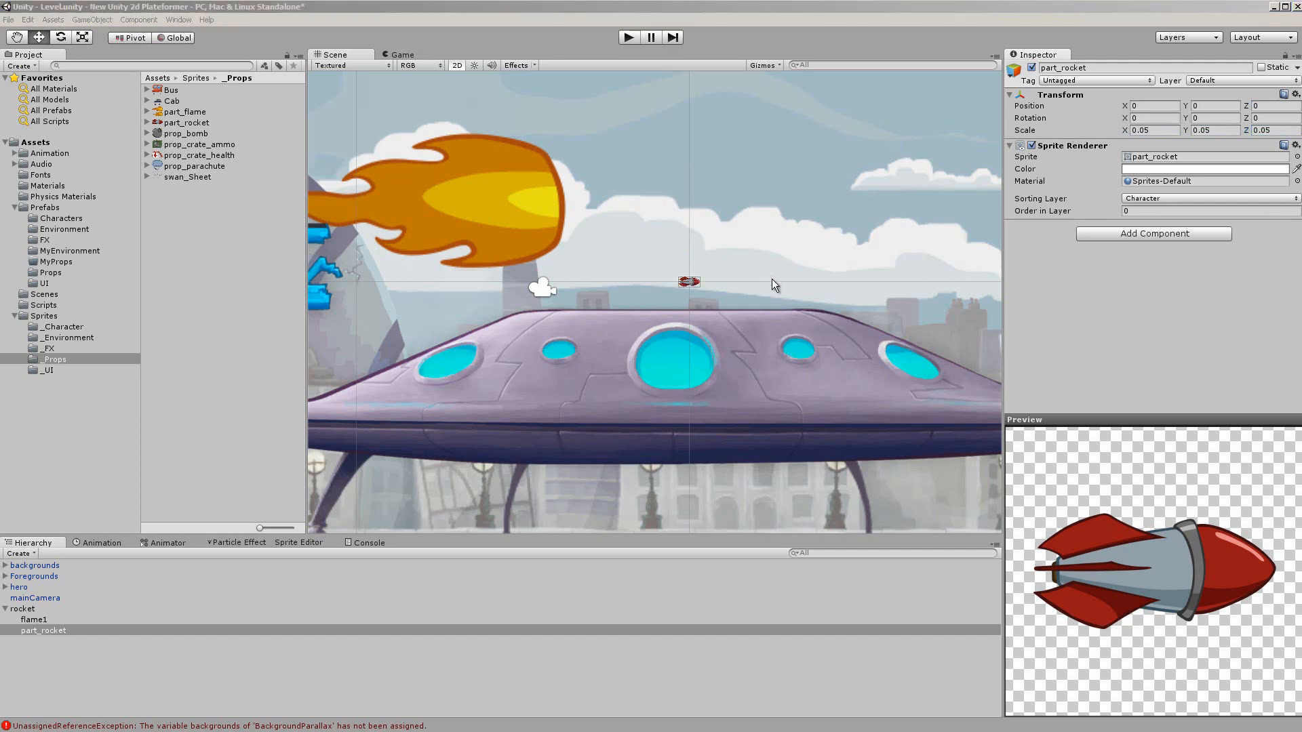
- Add an Animator component to the rocket's flame1 child
left_click(34, 621)
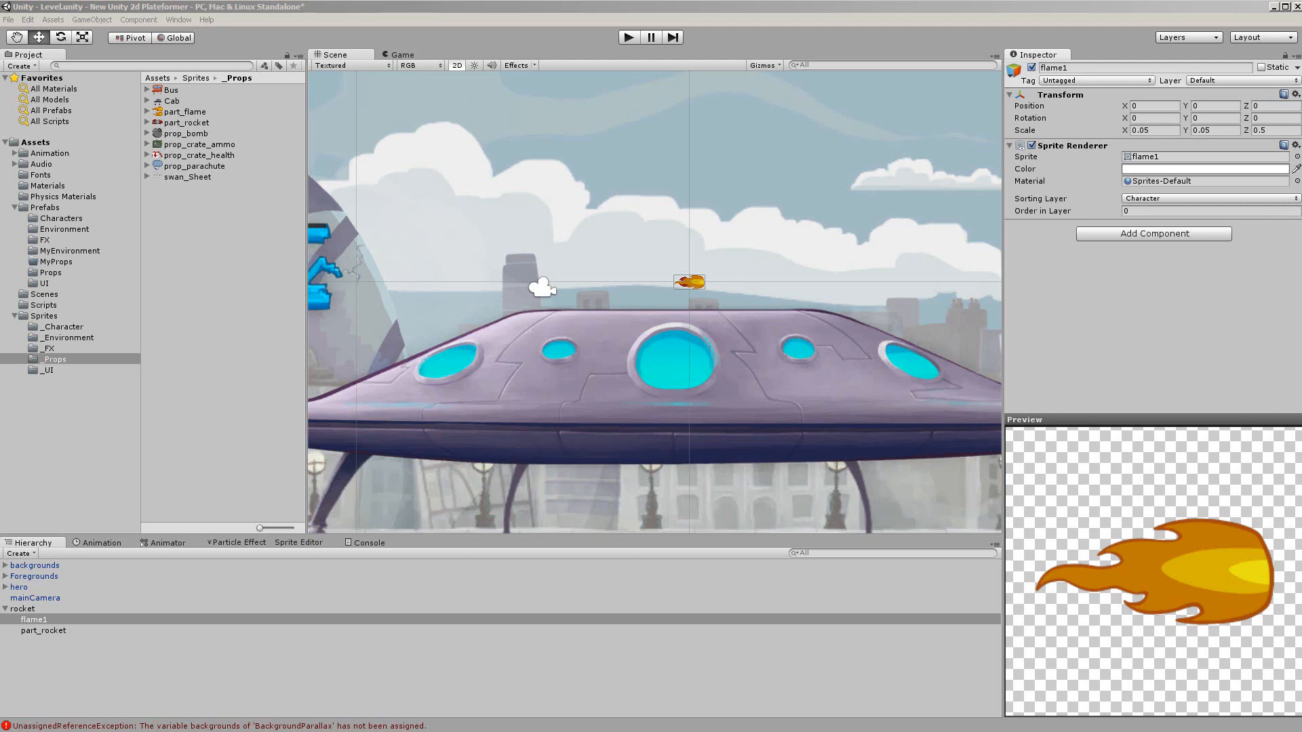
key("f")
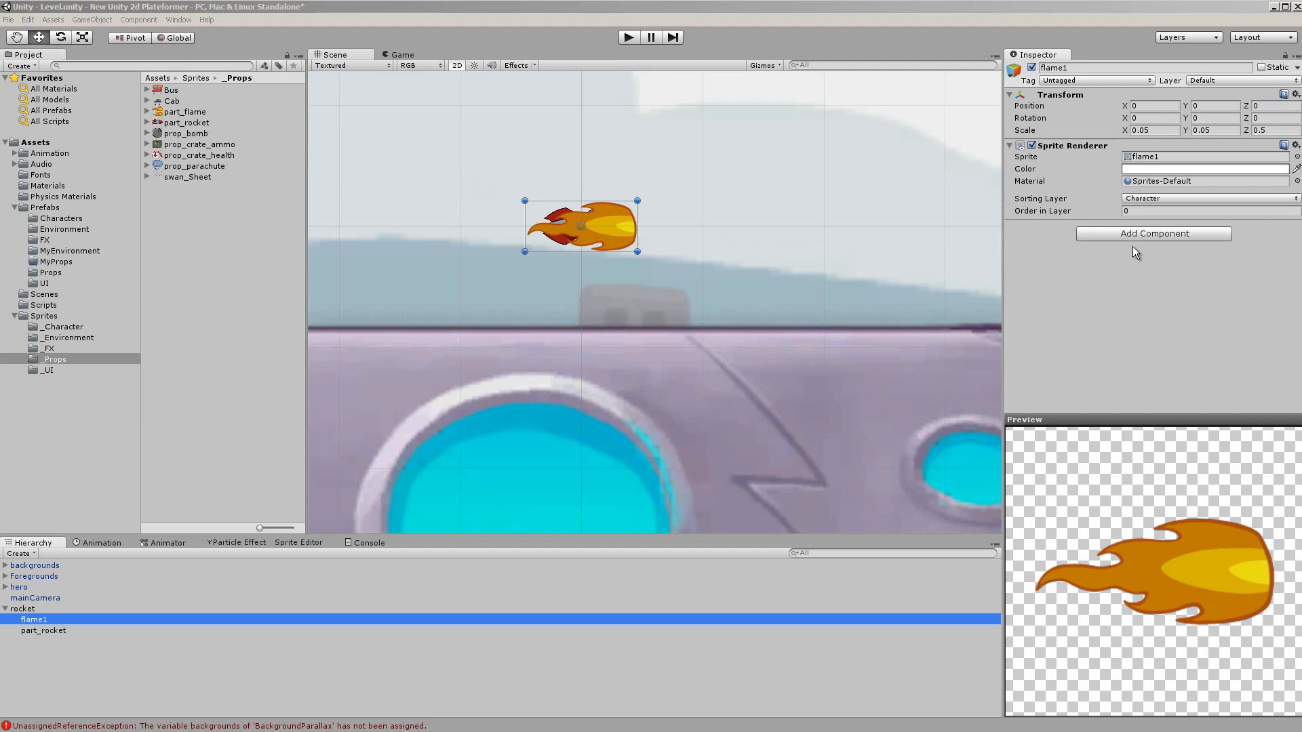
left_click(1159, 235)
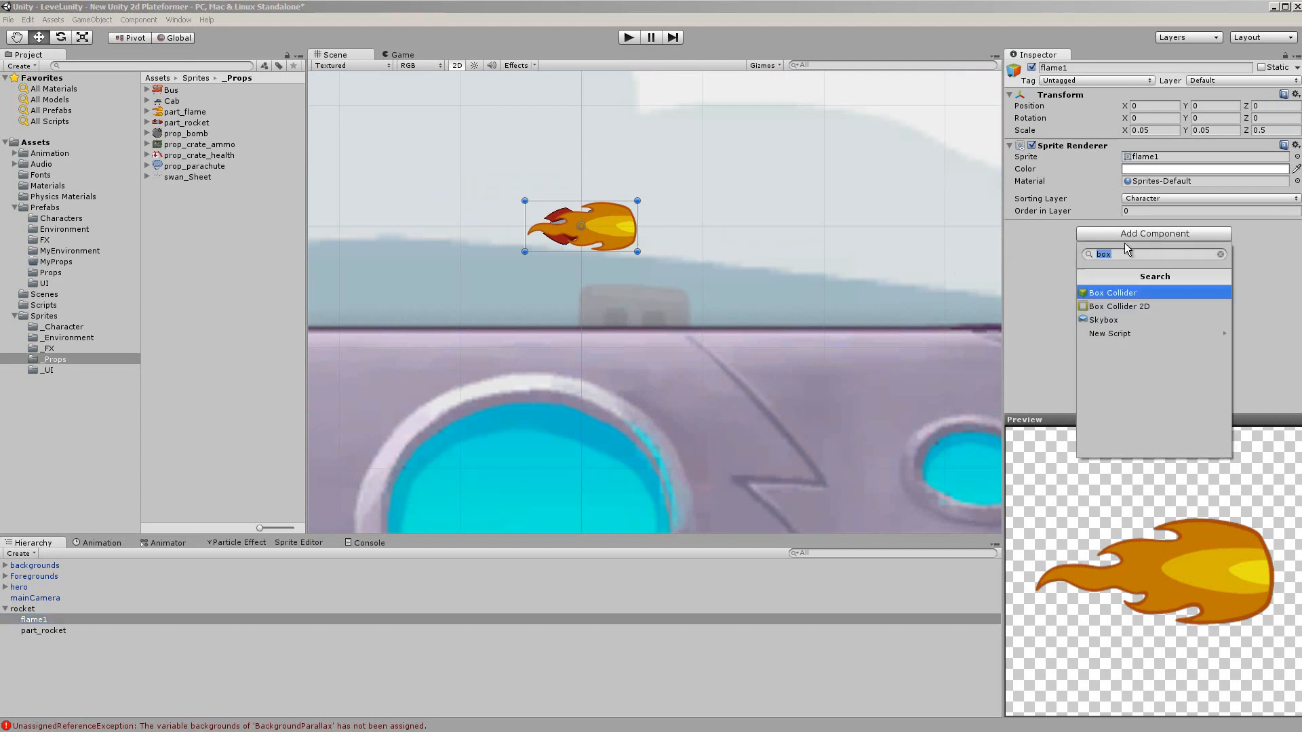
left_click(1221, 255)
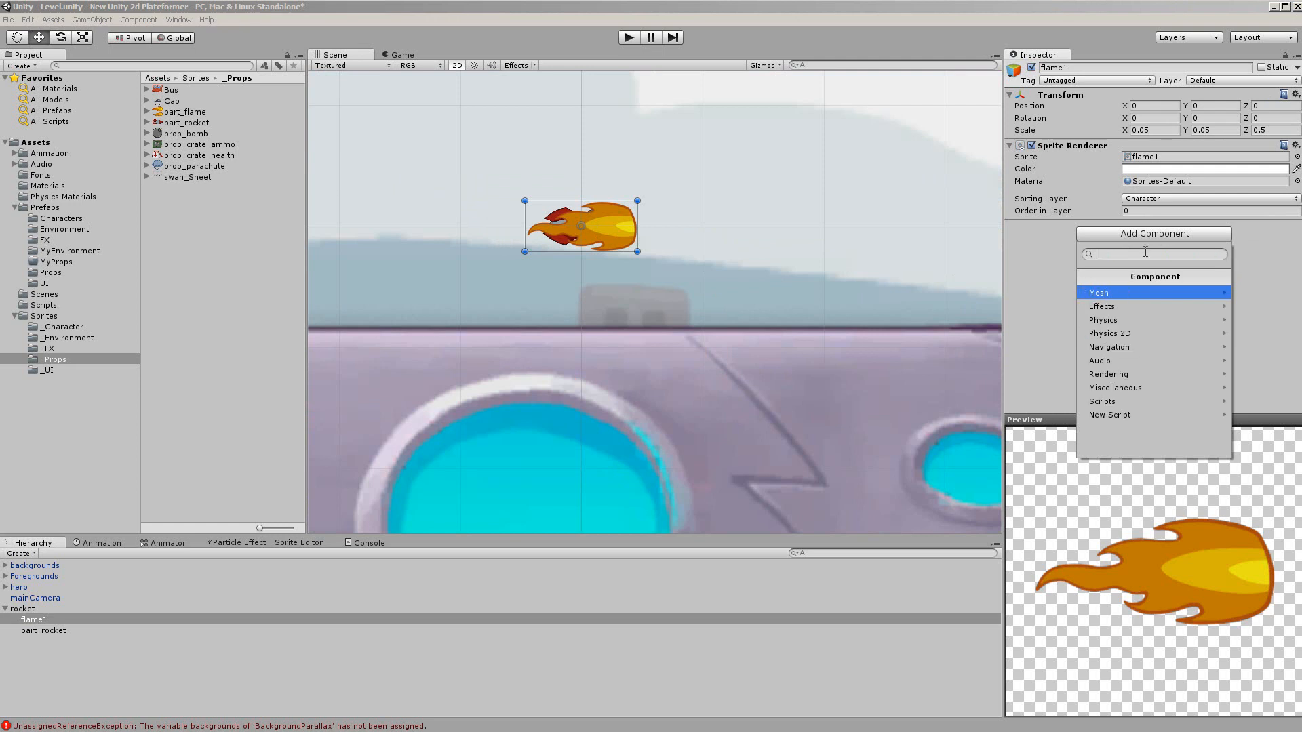
type("ani")
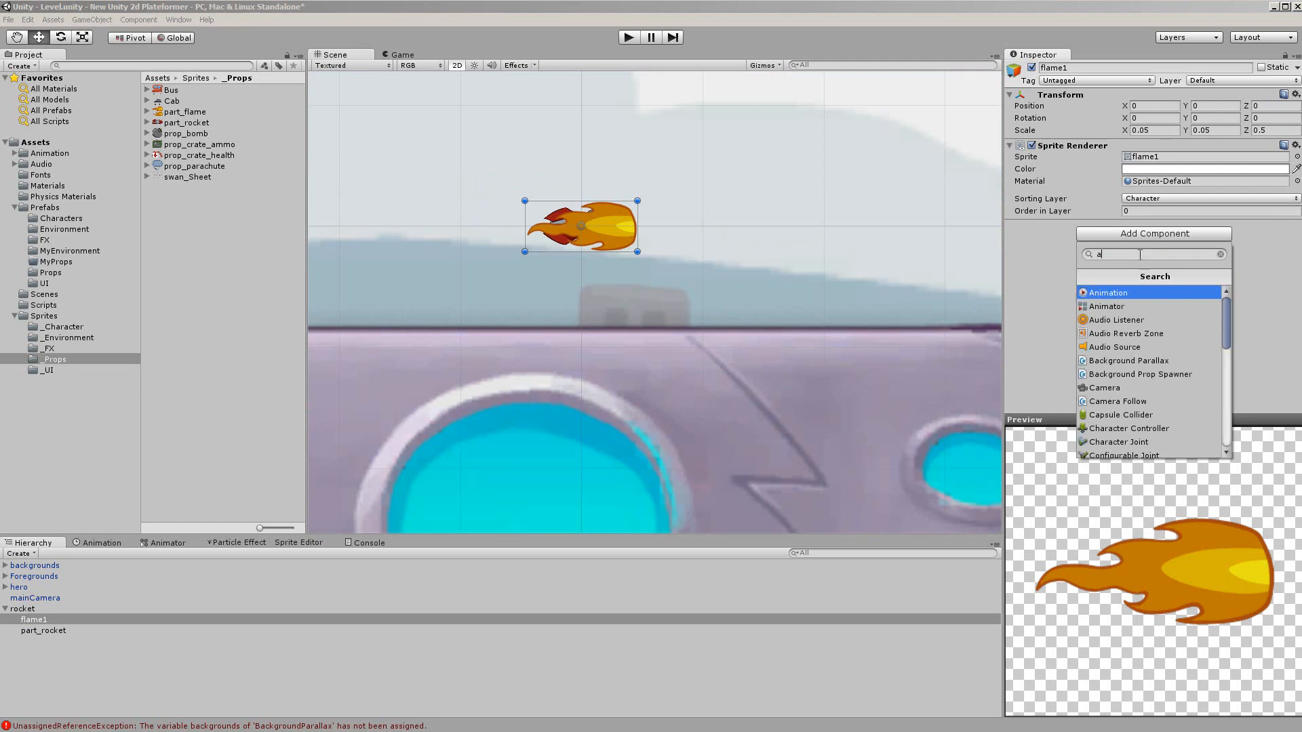
left_click(1088, 306)
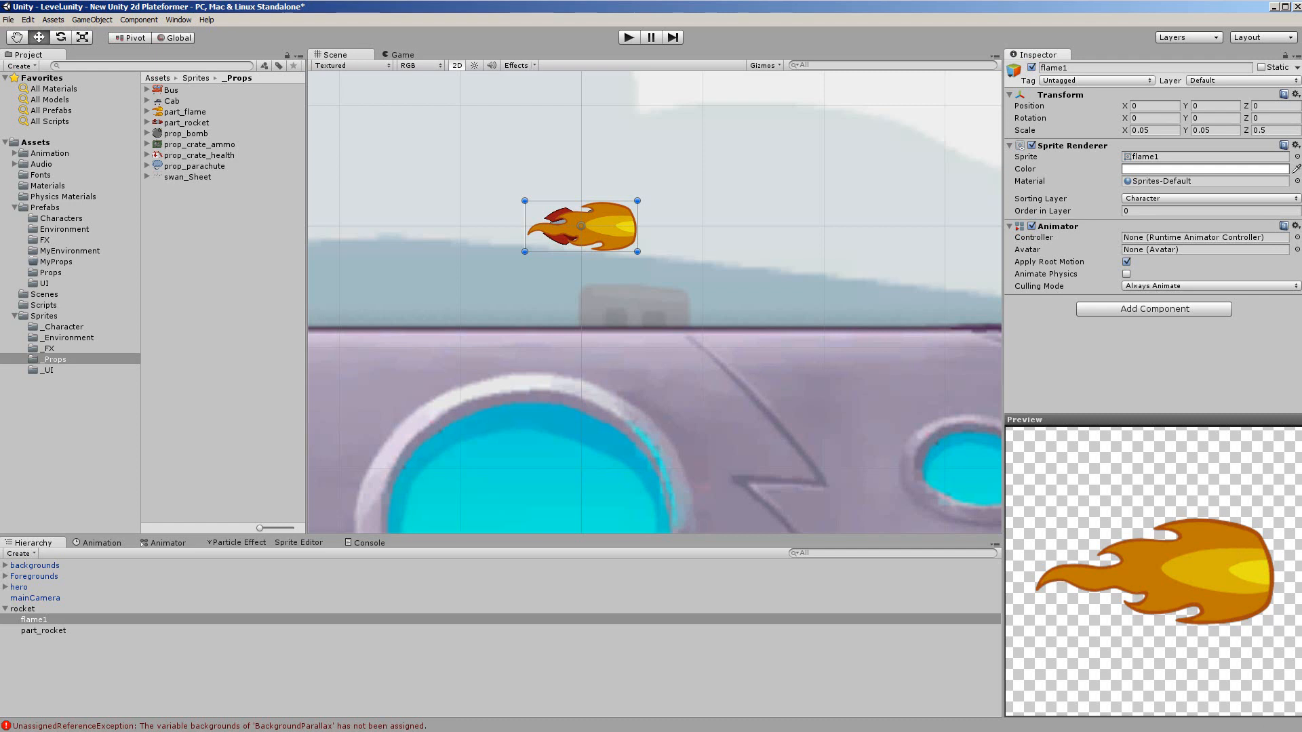
- Assign the Flame controller to flame1's Animator
left_click(1297, 238)
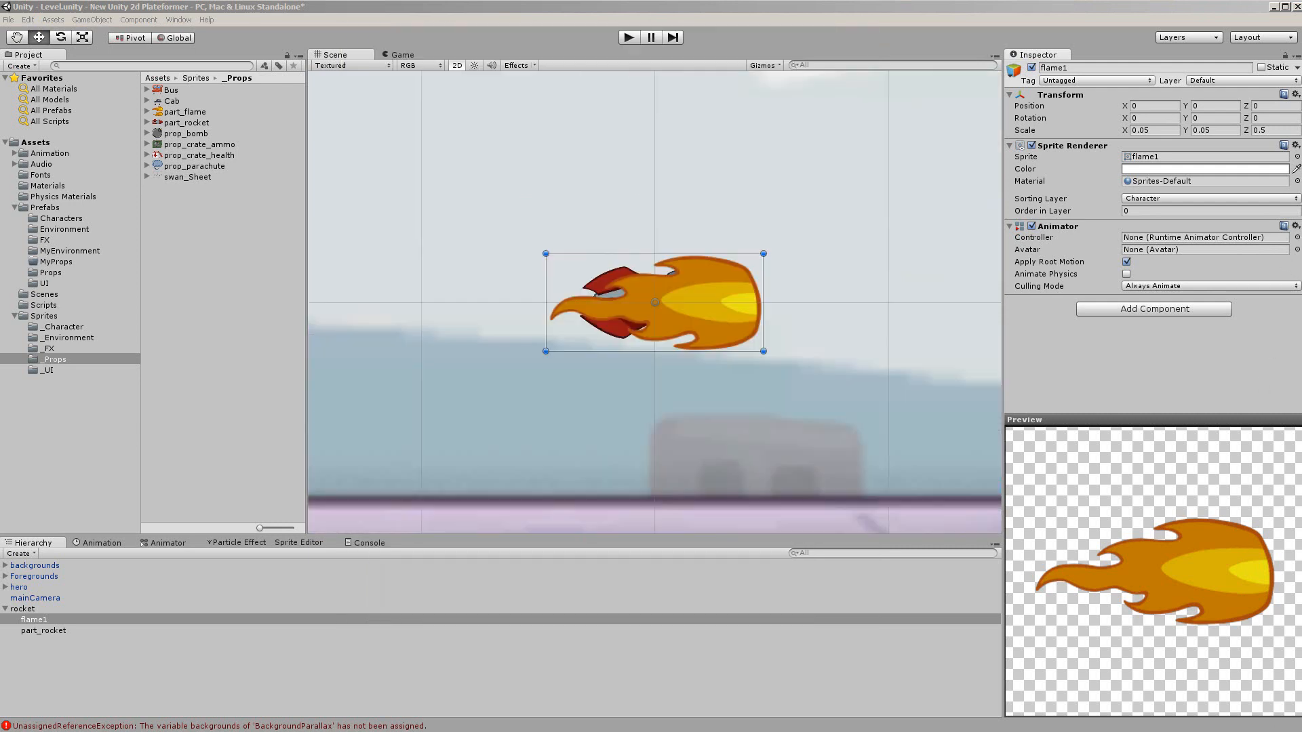
left_click(1297, 238)
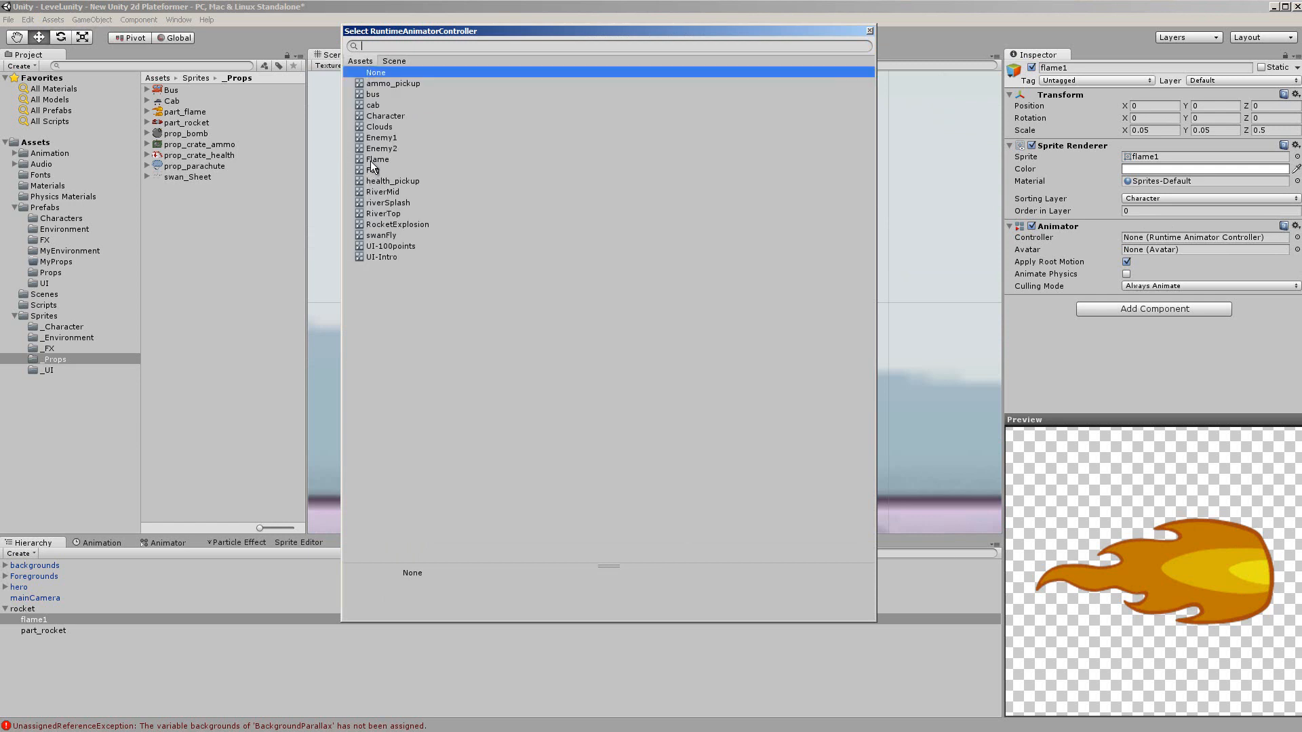
double_click(371, 160)
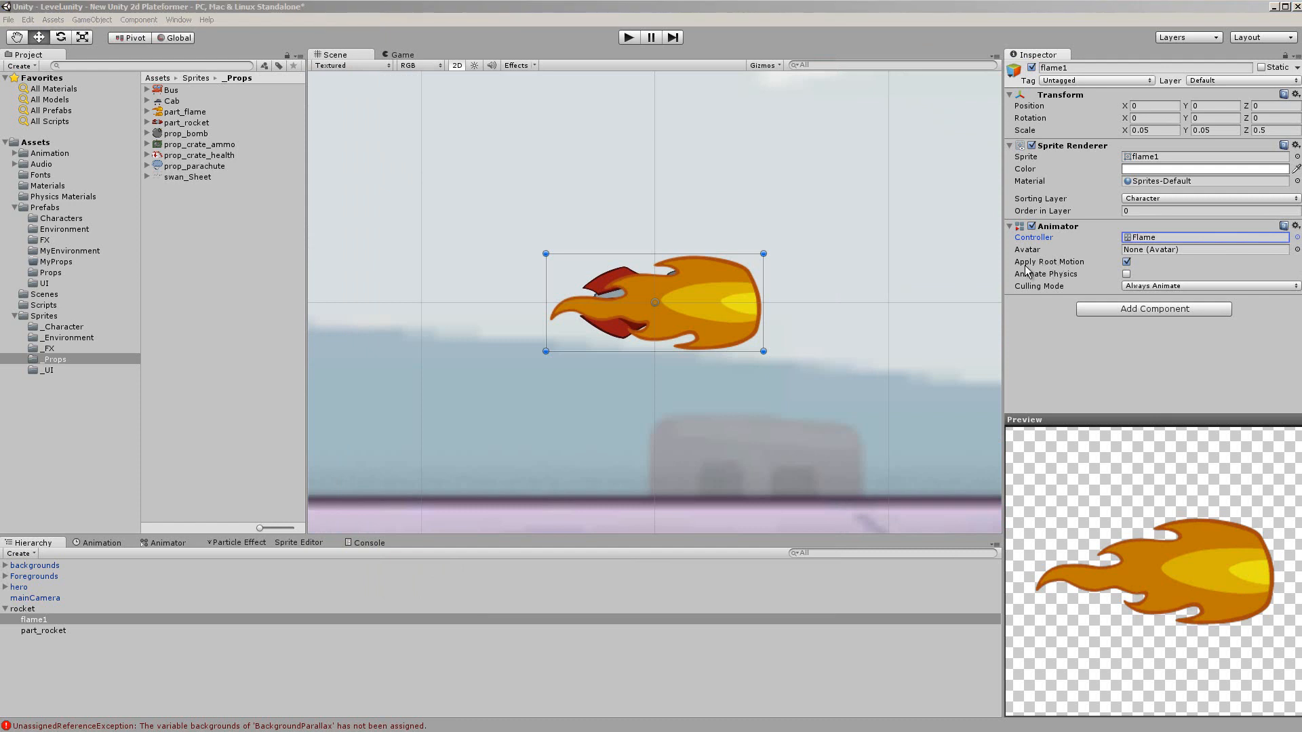
- Configure flame1's Animator with Apply Root Motion off, Animate Physics on and culling mode Based On Renderers
left_click(1124, 261)
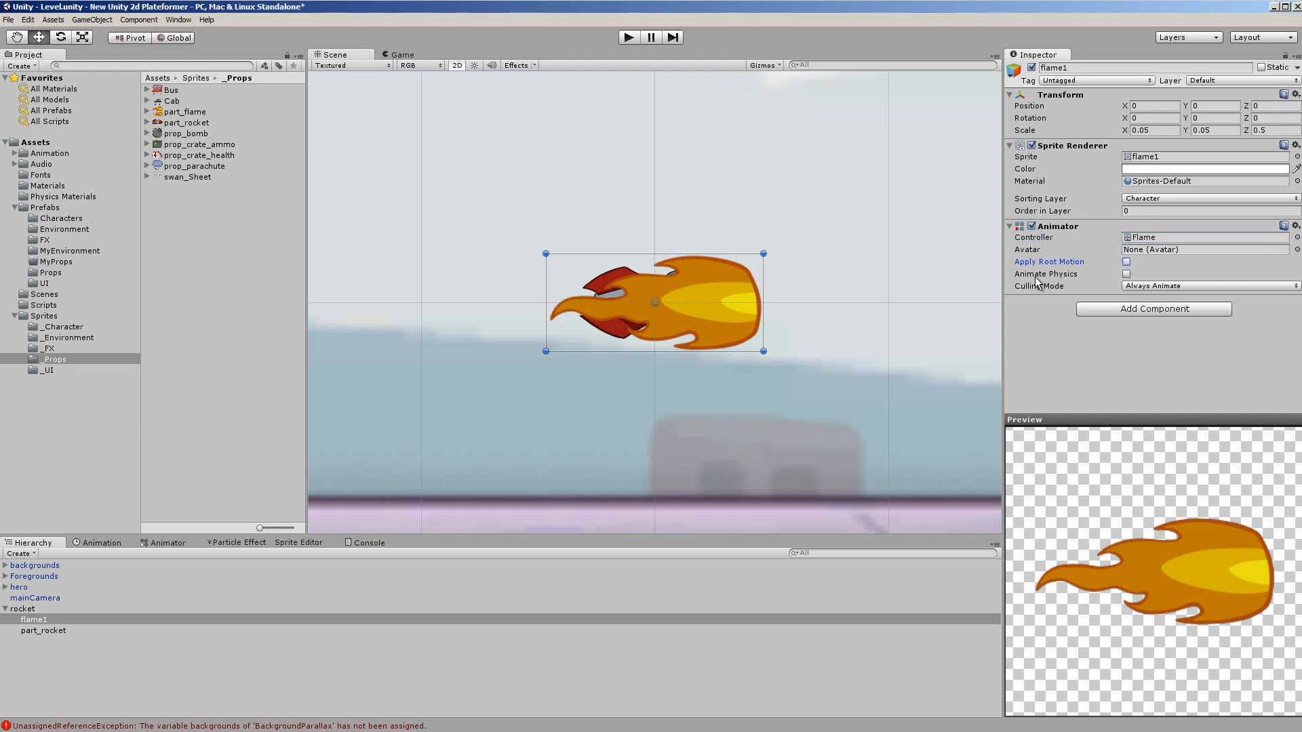
left_click(1126, 274)
left_click(1186, 286)
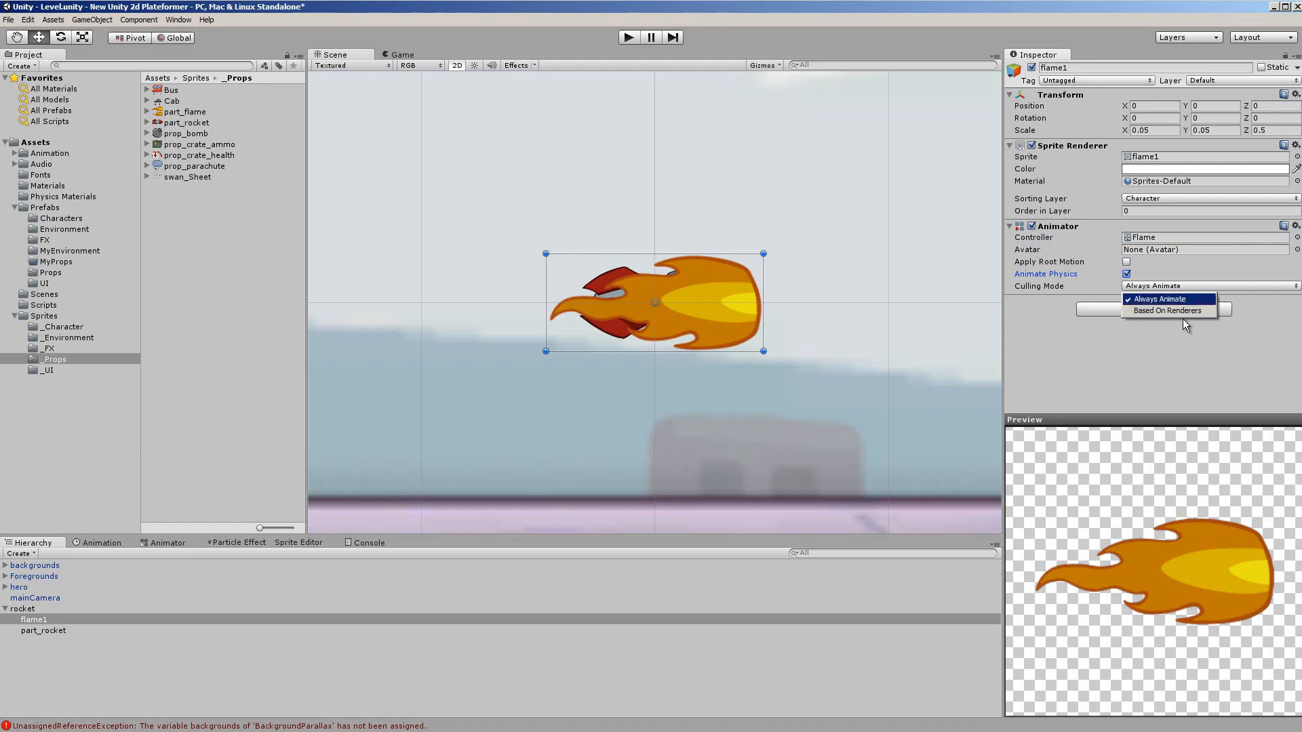
left_click(1185, 311)
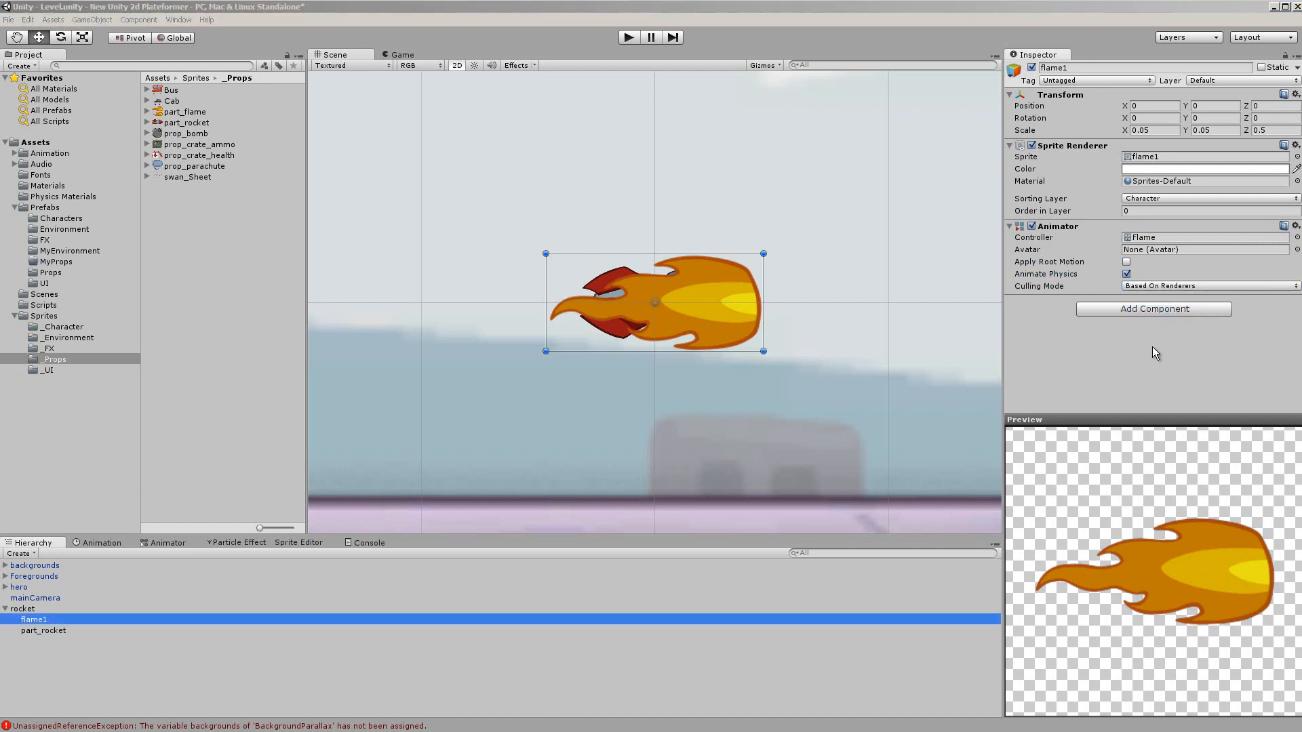
- Choose the flames clip as the motion of the Flame controller's flames state and preview the flame animation
left_click(168, 543)
left_click(532, 661)
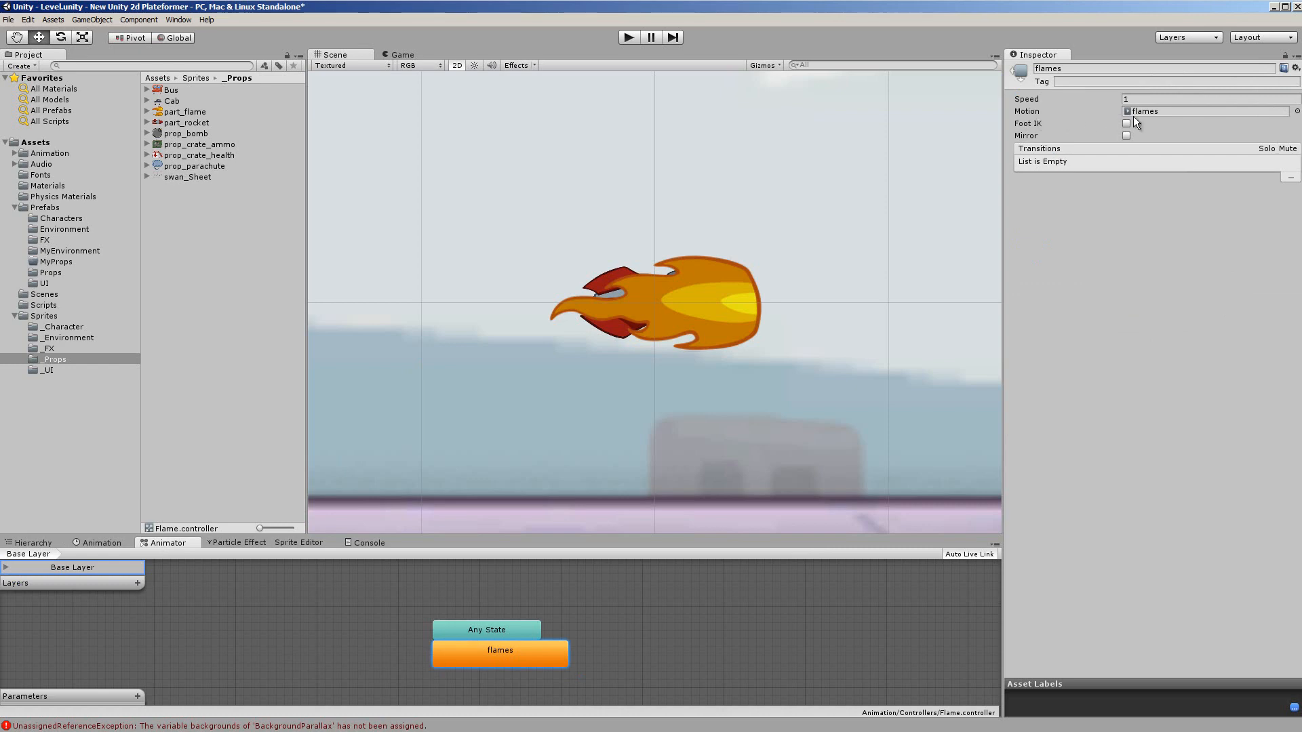
left_click(1296, 112)
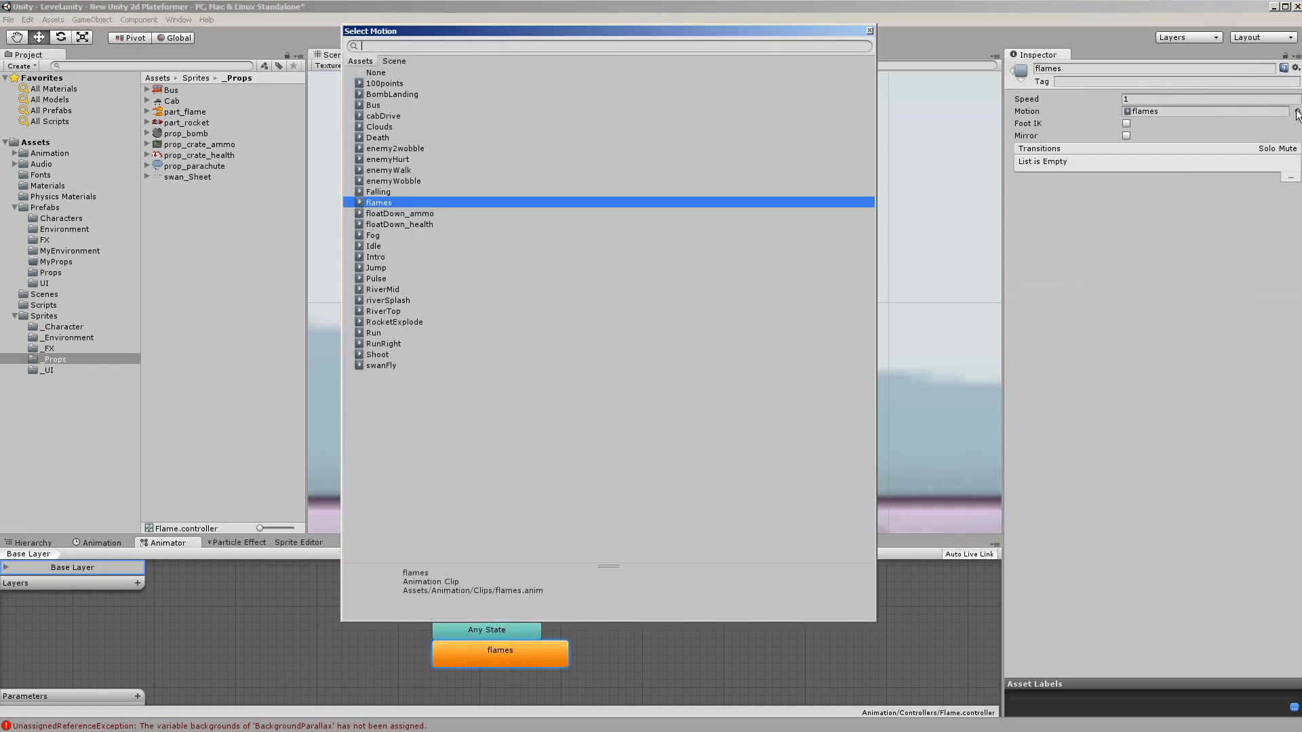
double_click(384, 204)
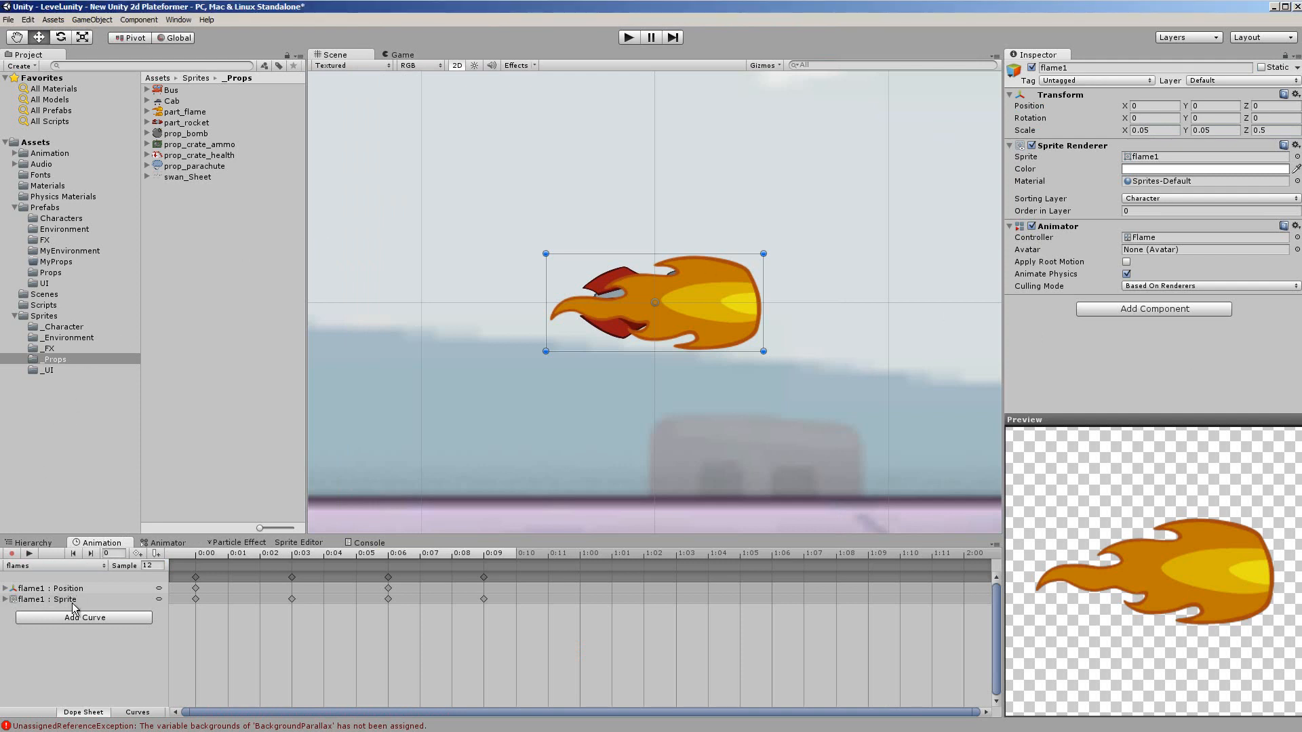
left_click(28, 554)
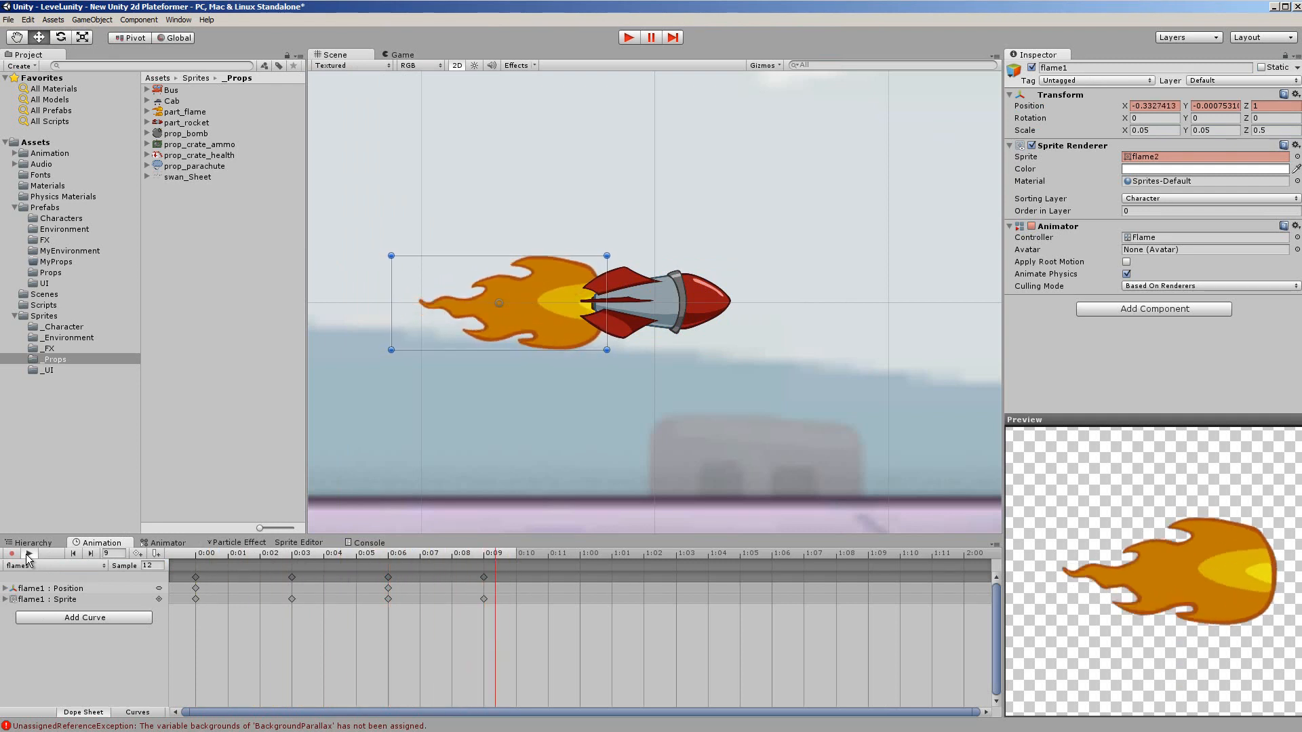
left_click(29, 554)
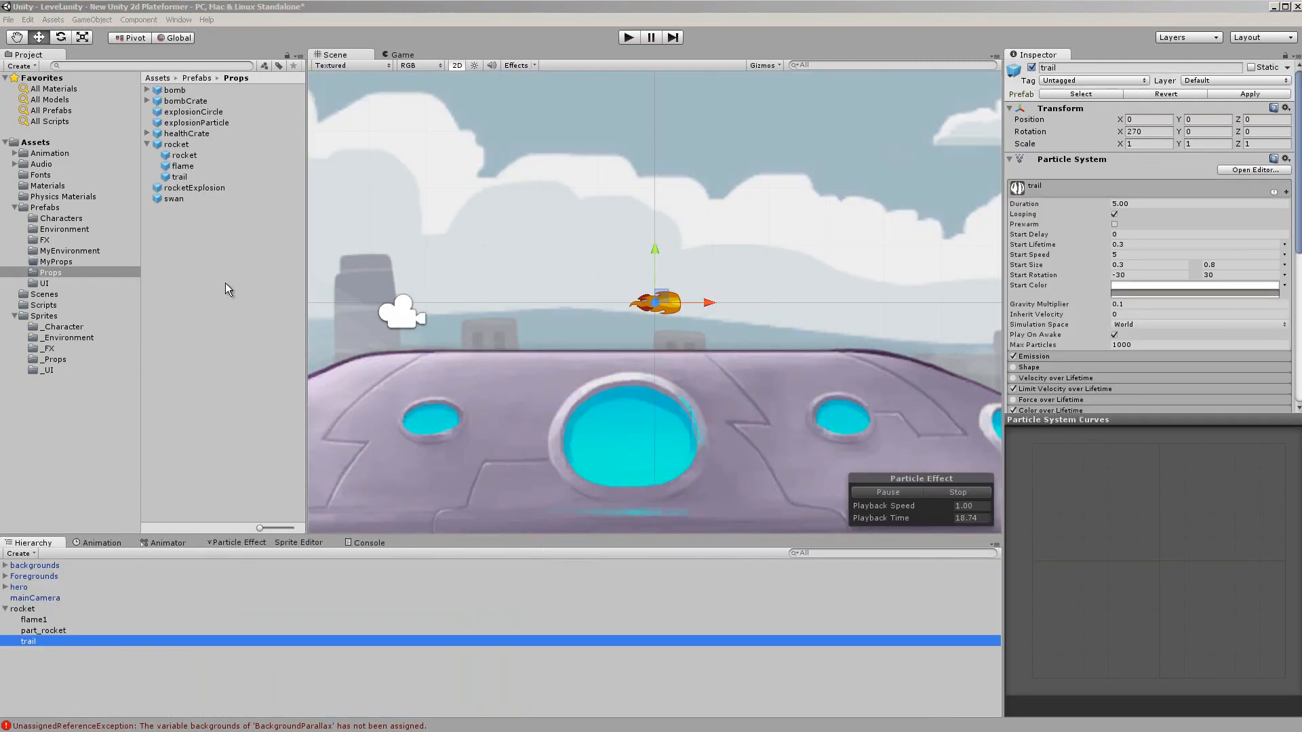
- Examine the Particle System, sorting layer script and Smoke material settings of the rocket's trail child
left_click(32, 644)
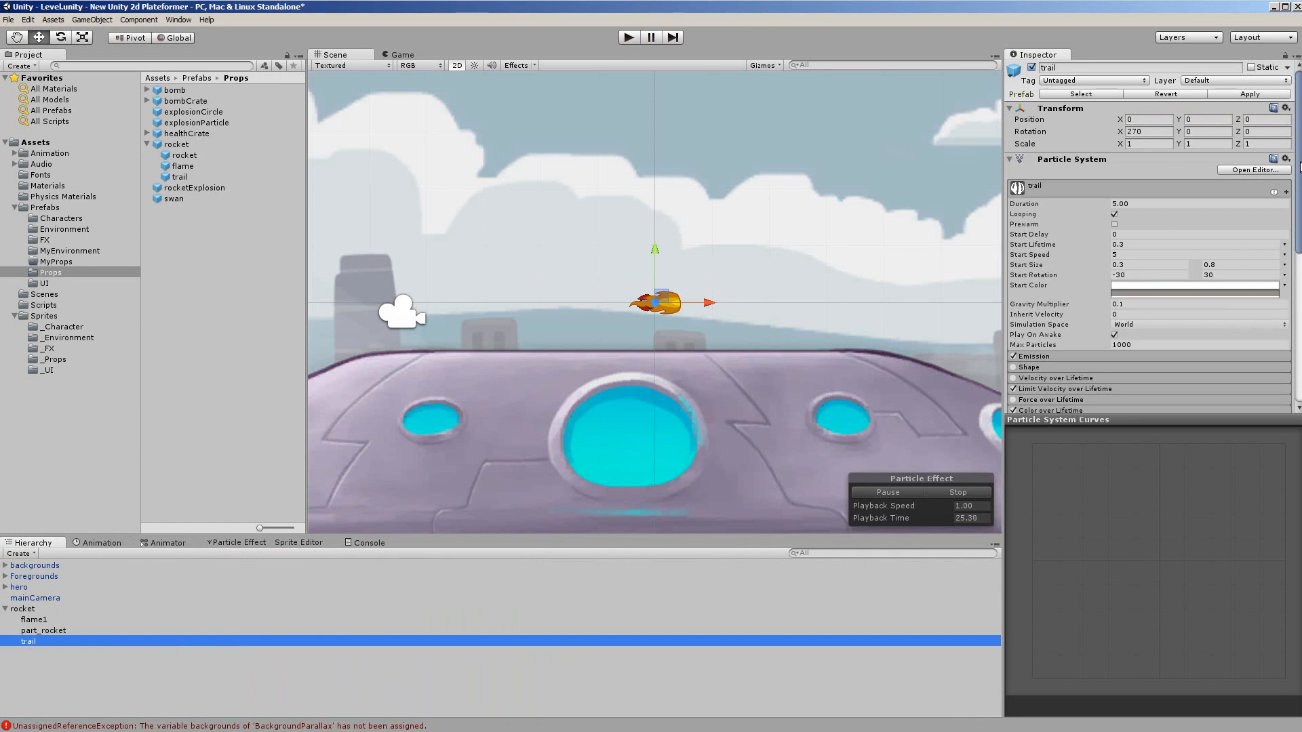
left_click_drag(1299, 166, 1299, 321)
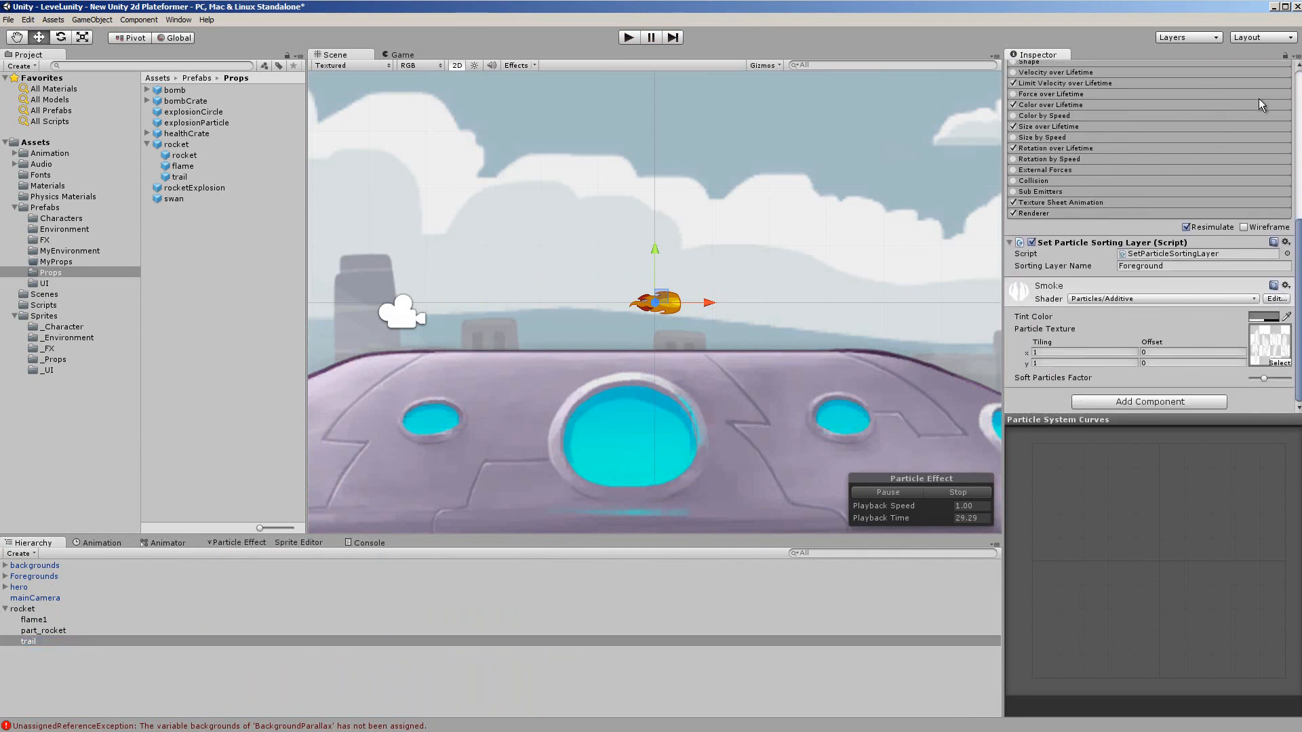
left_click(1299, 82)
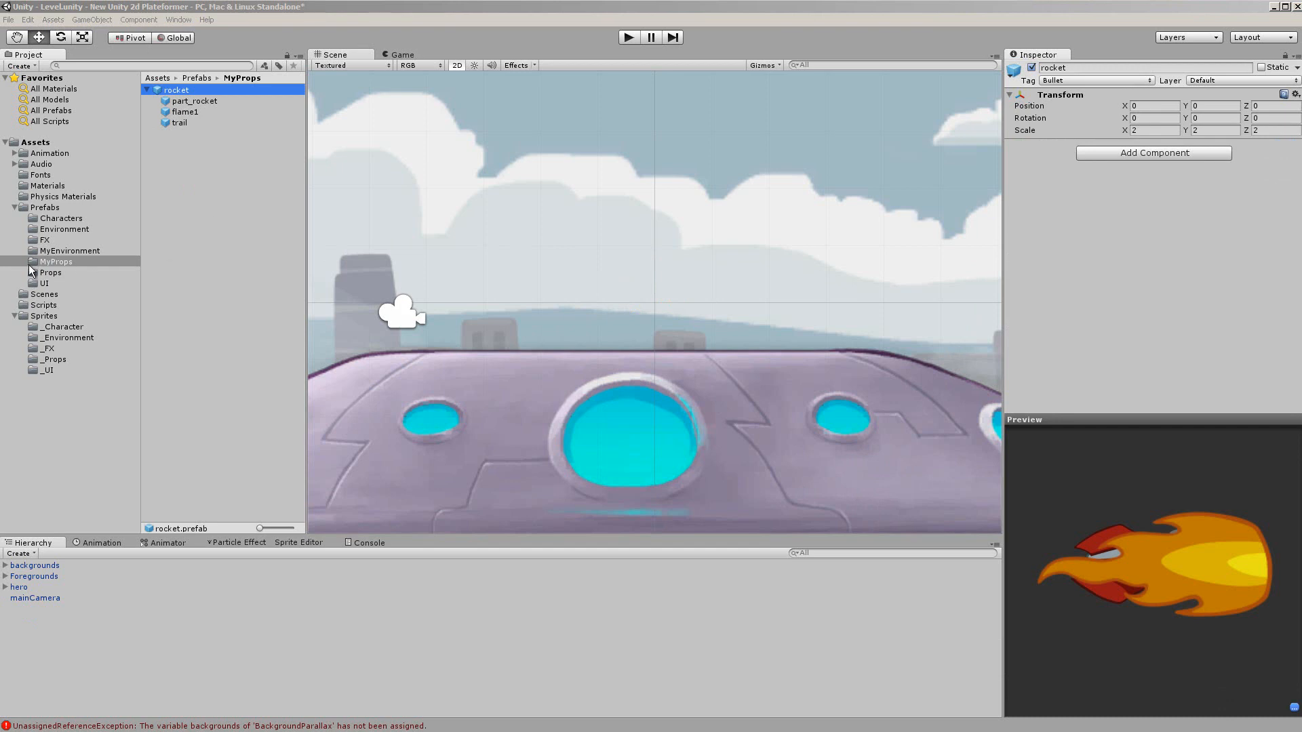
- Inspect the part_rocket, flame1 and trail children of the rocket prefab in MyProps
left_click(189, 101)
left_click(183, 112)
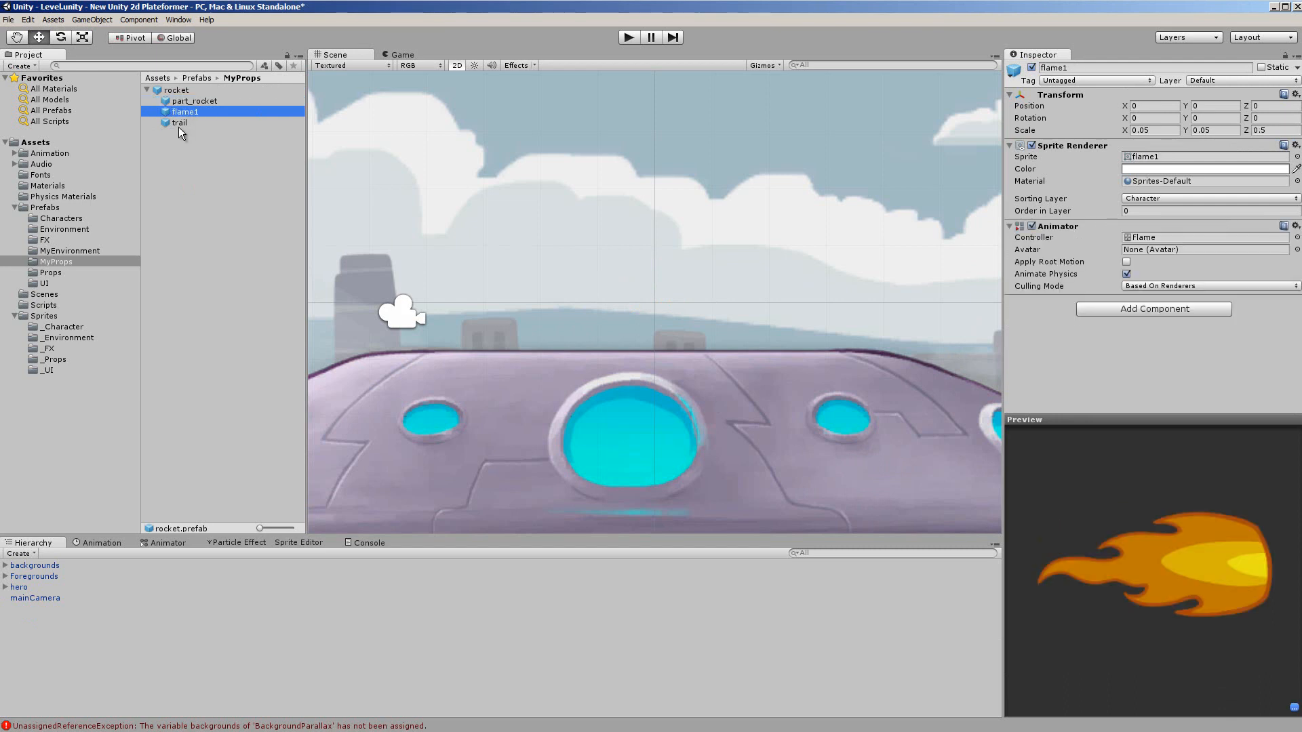
left_click(178, 125)
- Add a Box Collider 2D component to the root of the rocket prefab in MyProps
left_click(161, 92)
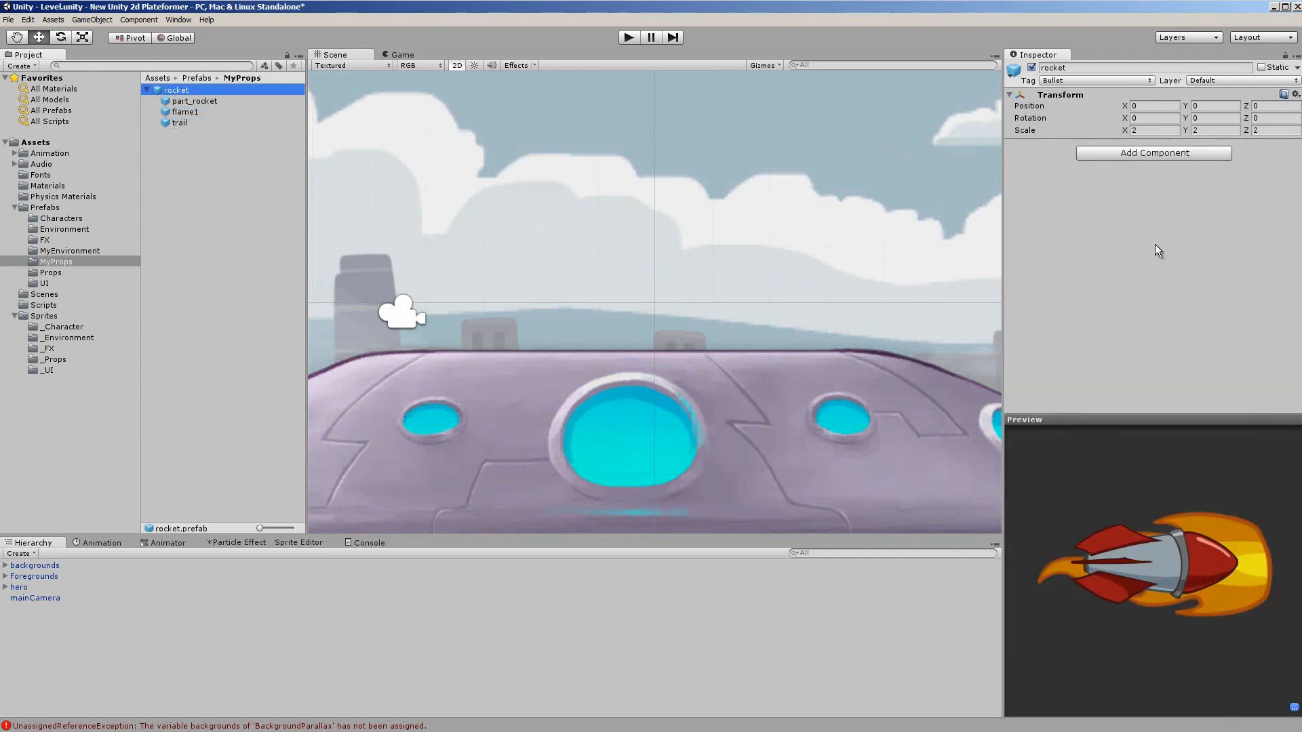
left_click(1156, 152)
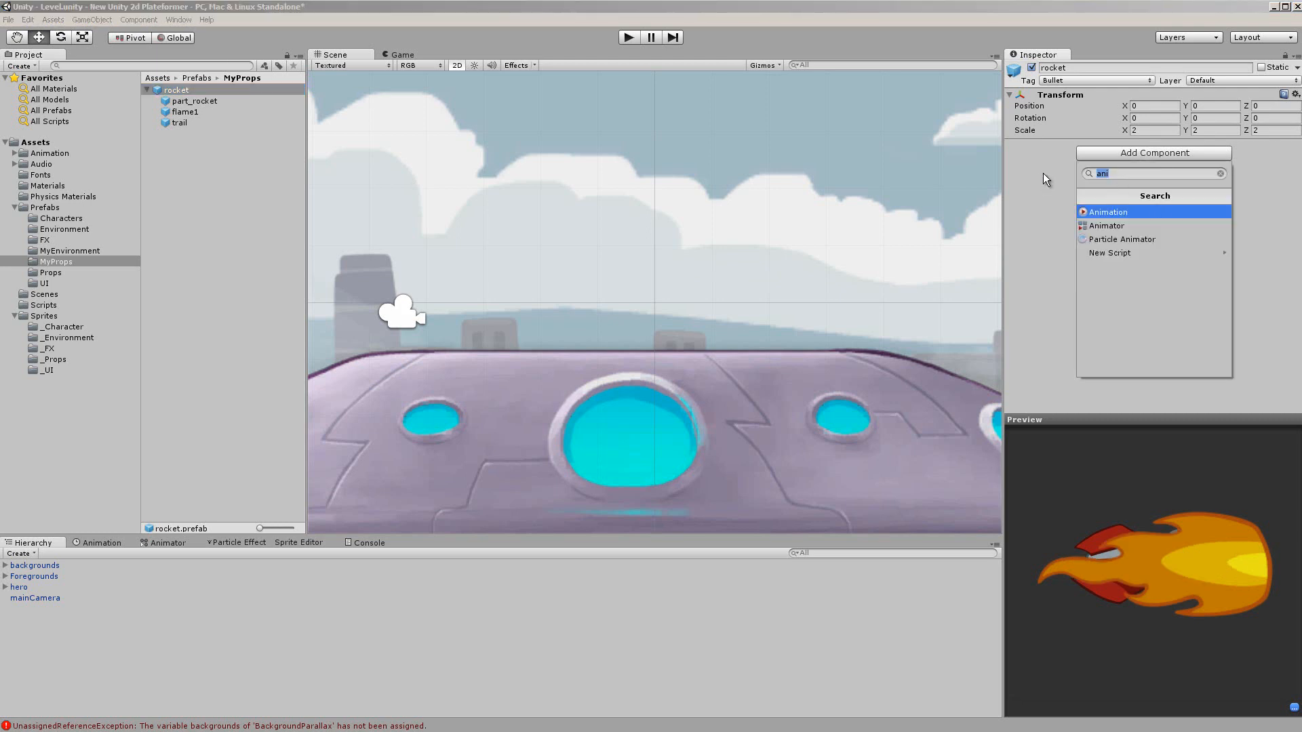
type("box")
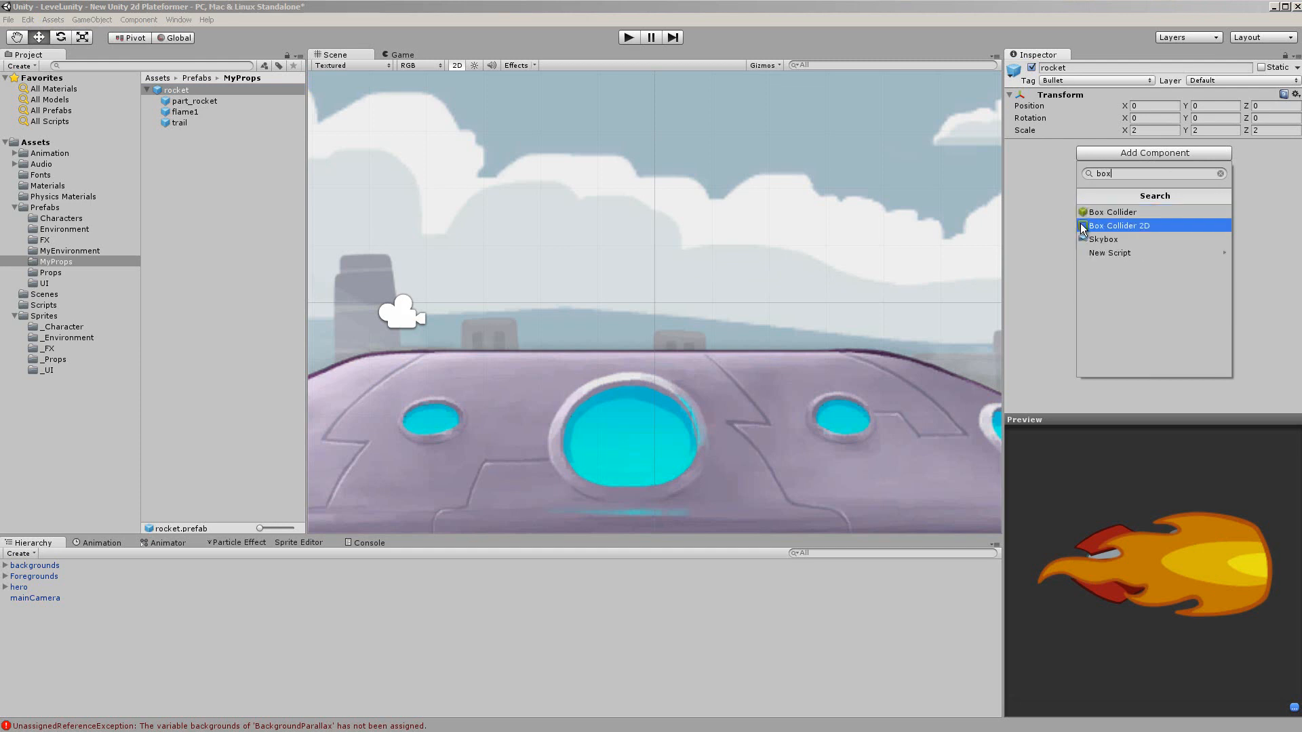
left_click(1112, 225)
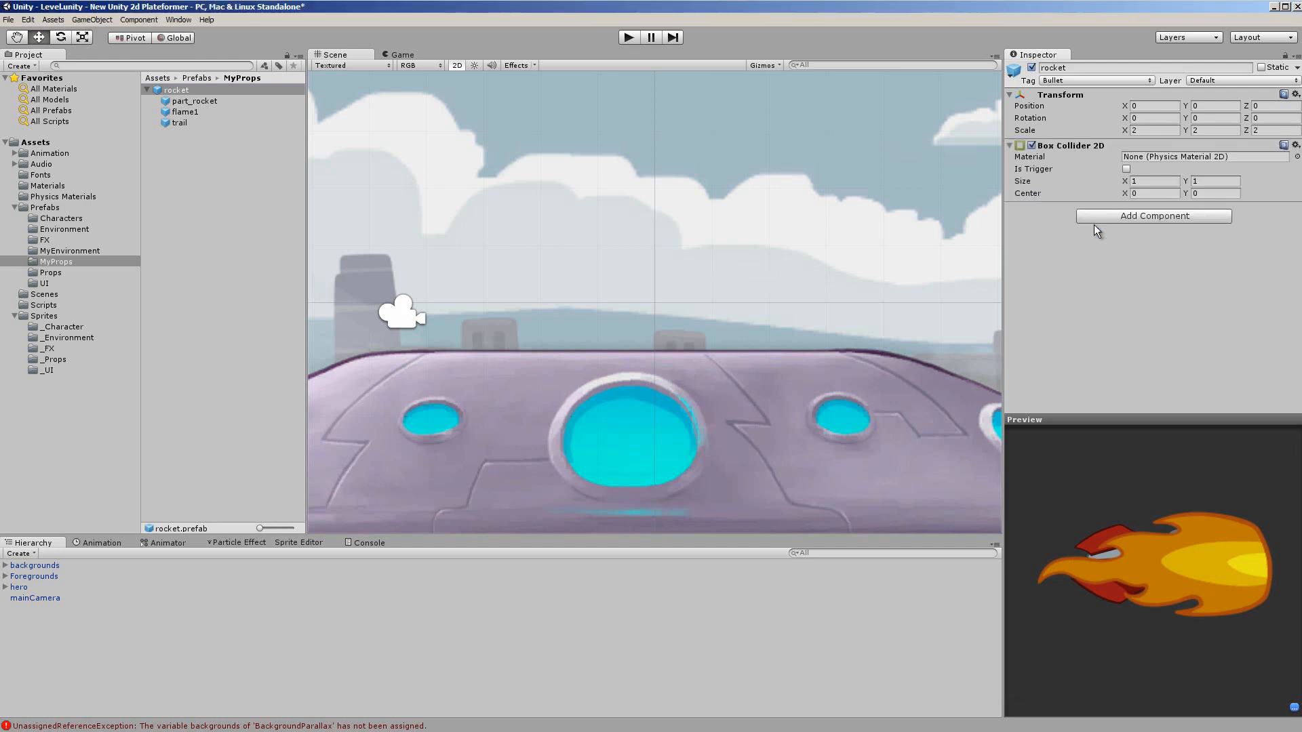
- Set the rocket's Box Collider 2D size to 0.36 on X and 0.14 on Y
left_click(1142, 181)
type("0.")
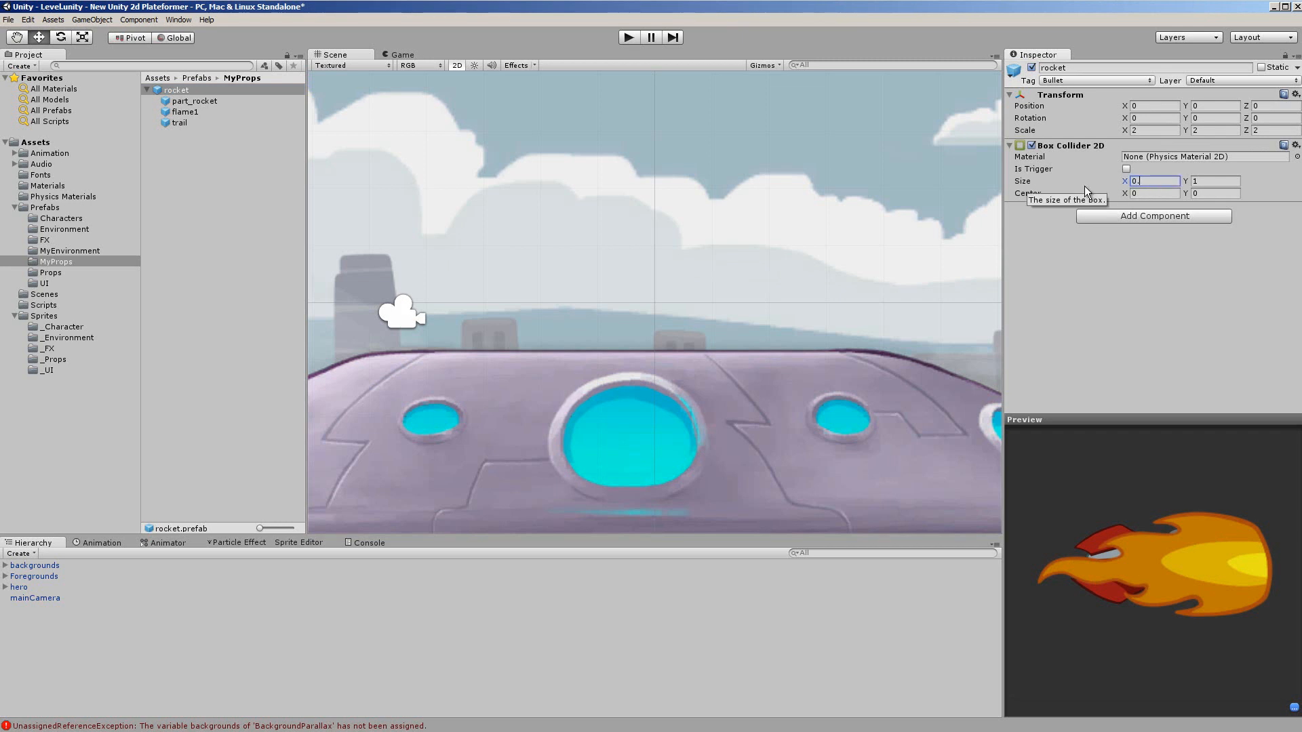
type("36")
key("Tab")
type("0.14")
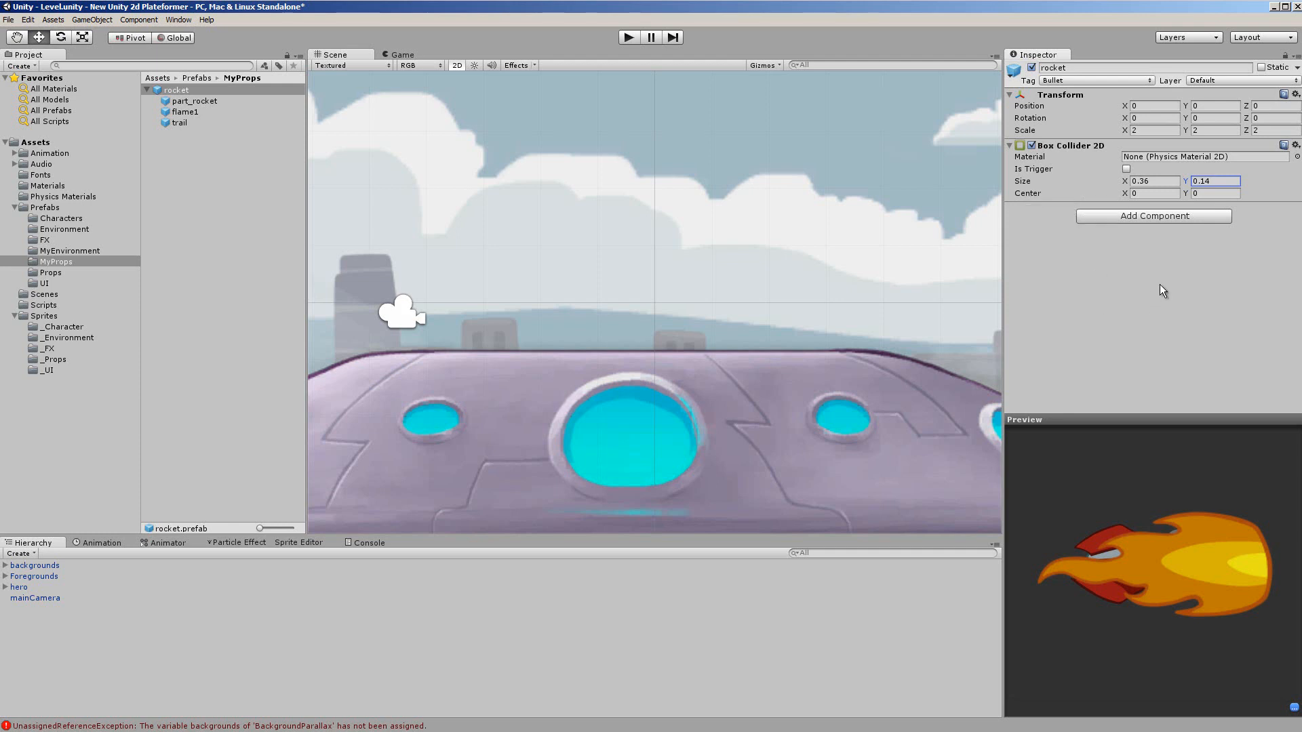
- Add a Rigidbody 2D component to the rocket prefab
left_click(1162, 217)
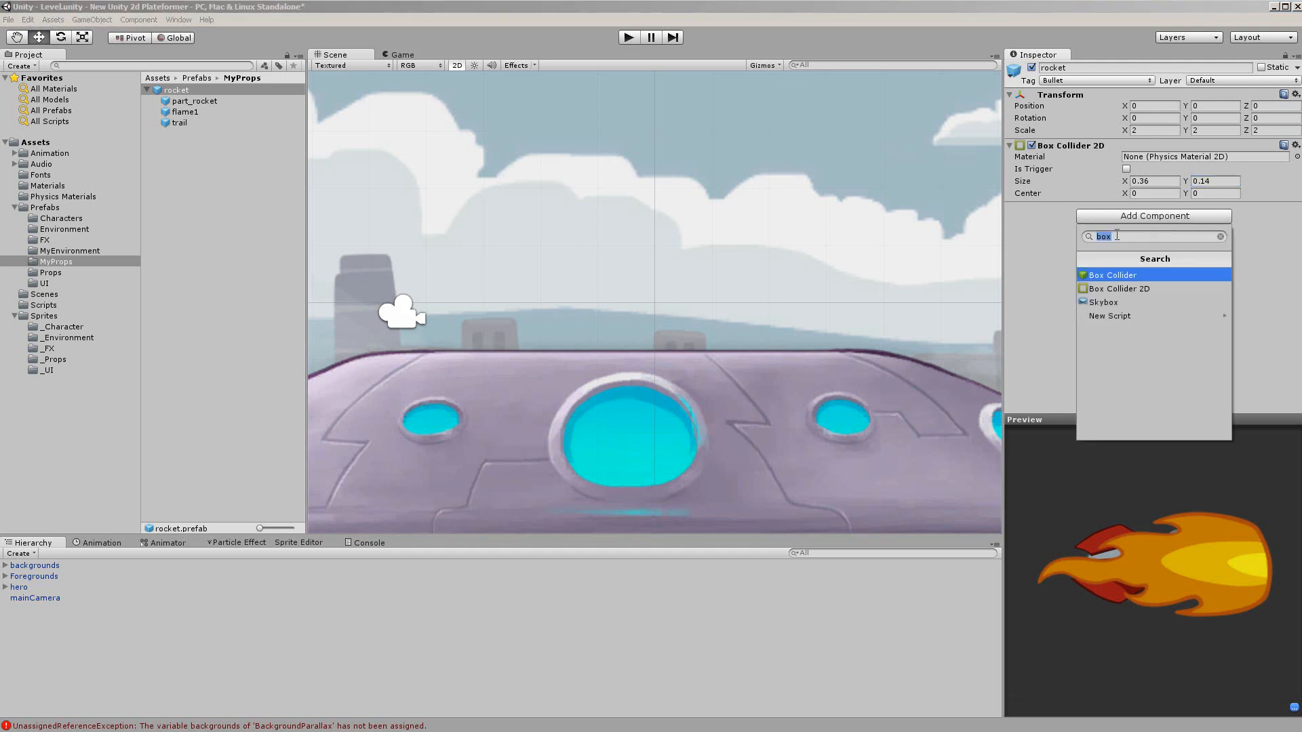
left_click(1219, 234)
left_click(1120, 313)
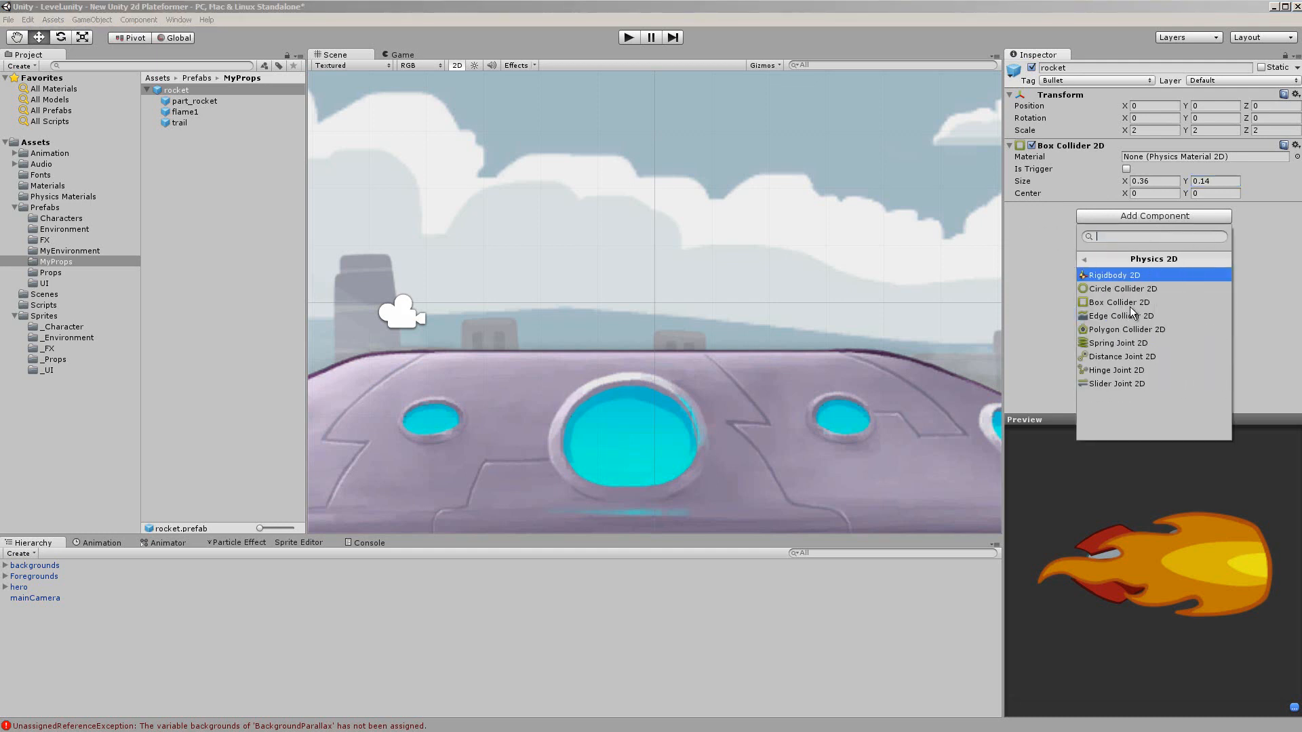
left_click(1127, 276)
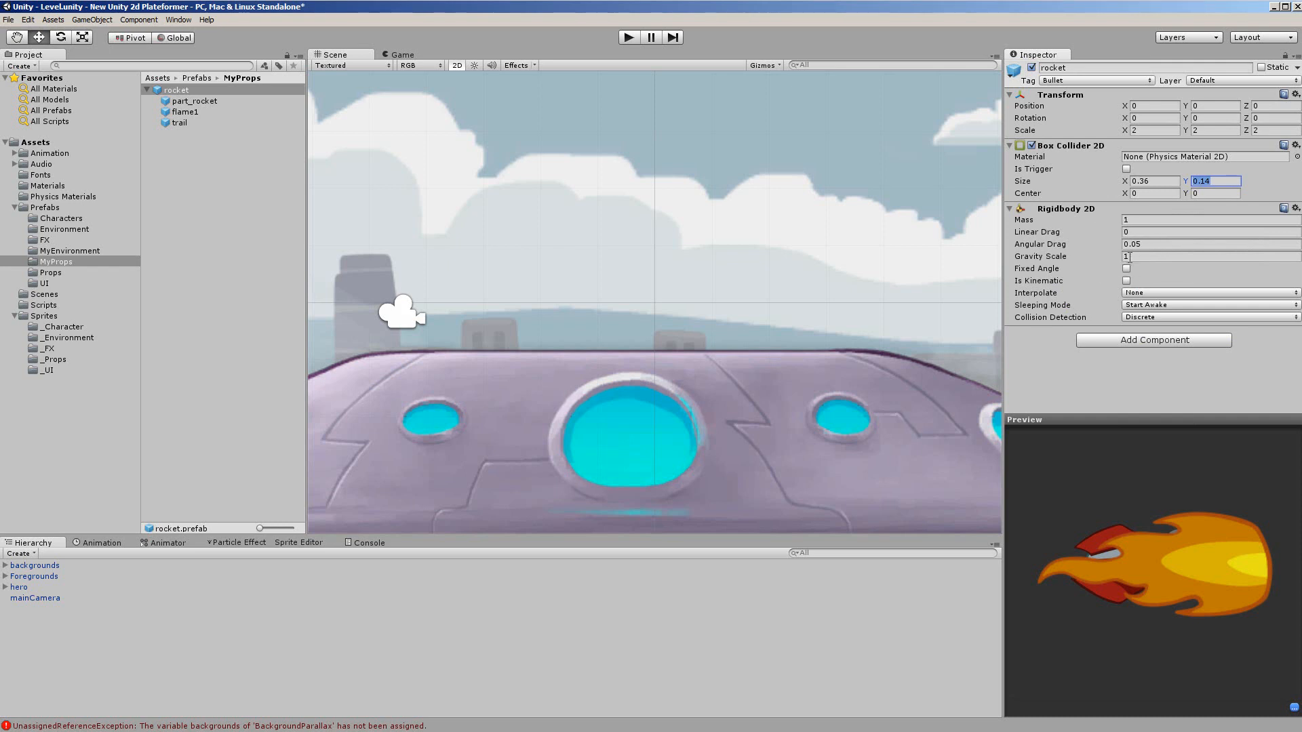
- Configure the rocket's Rigidbody 2D with gravity scale 0, Fixed Angle on and the Interpolate option set to Interpolate
left_click(1123, 258)
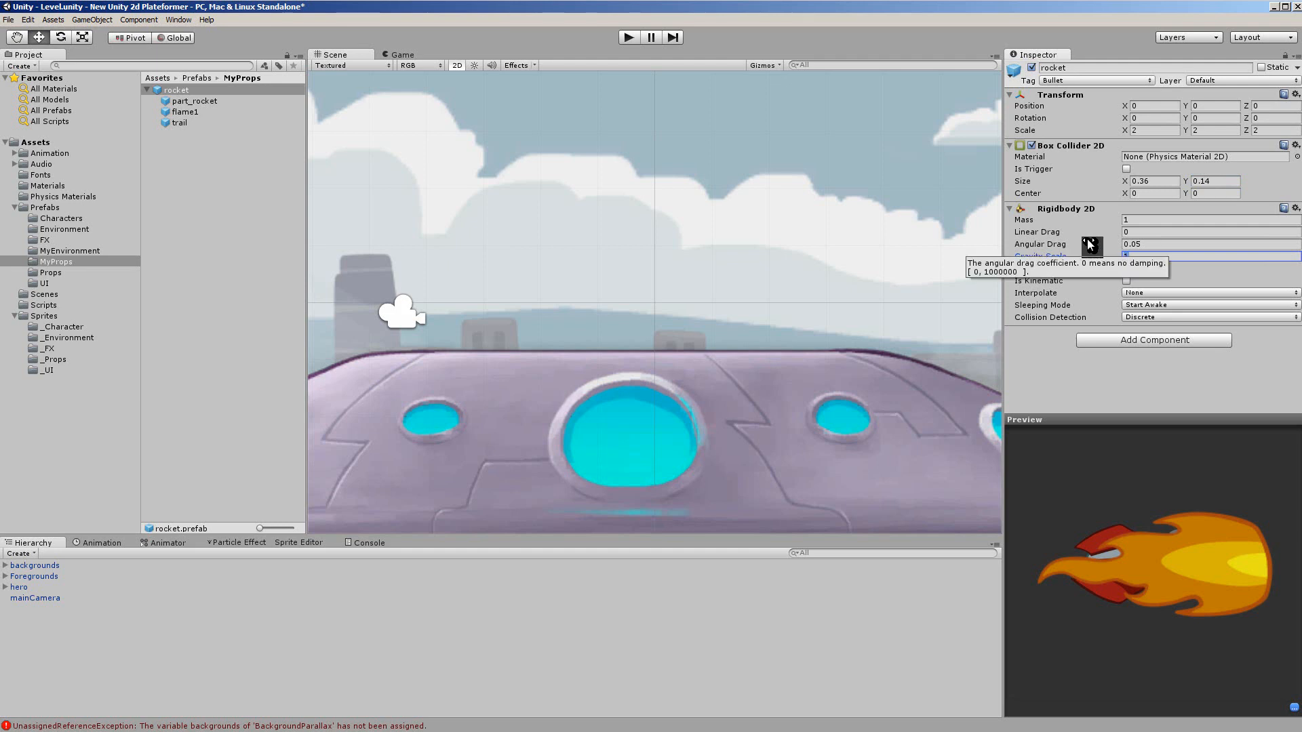
left_click(1176, 388)
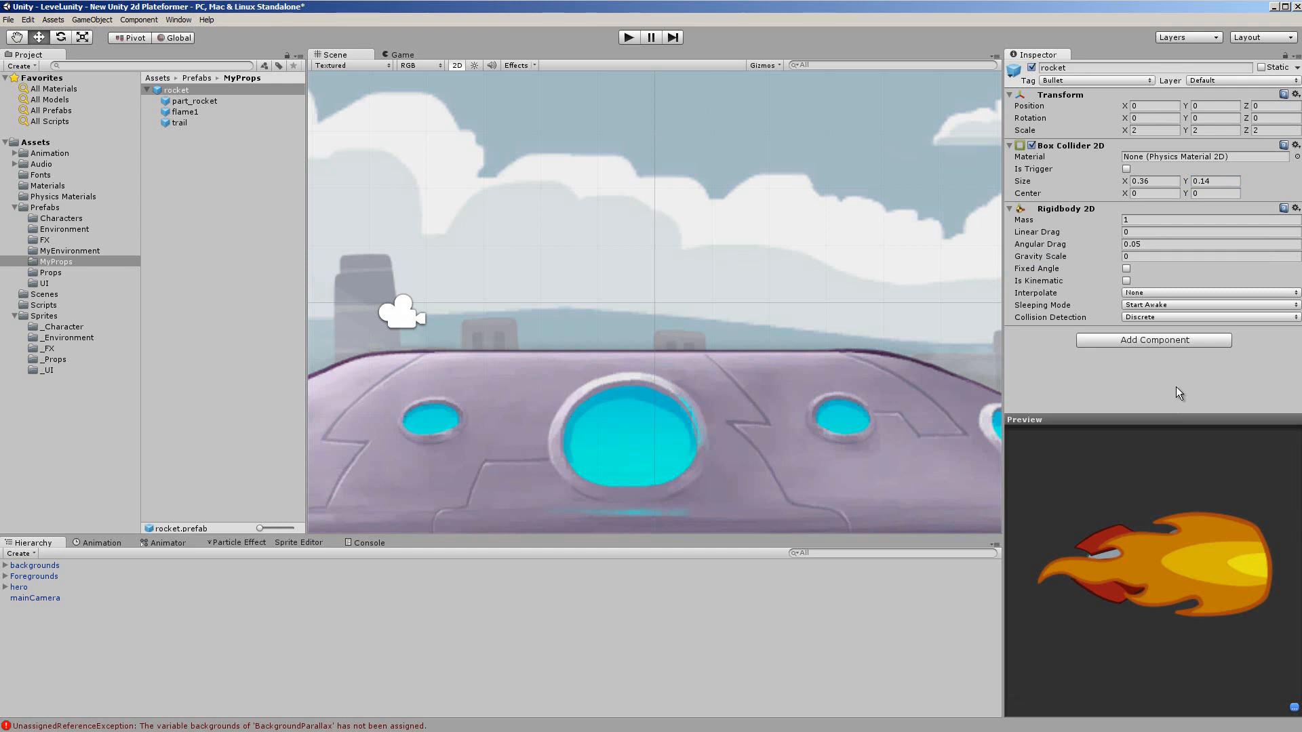
left_click(1127, 269)
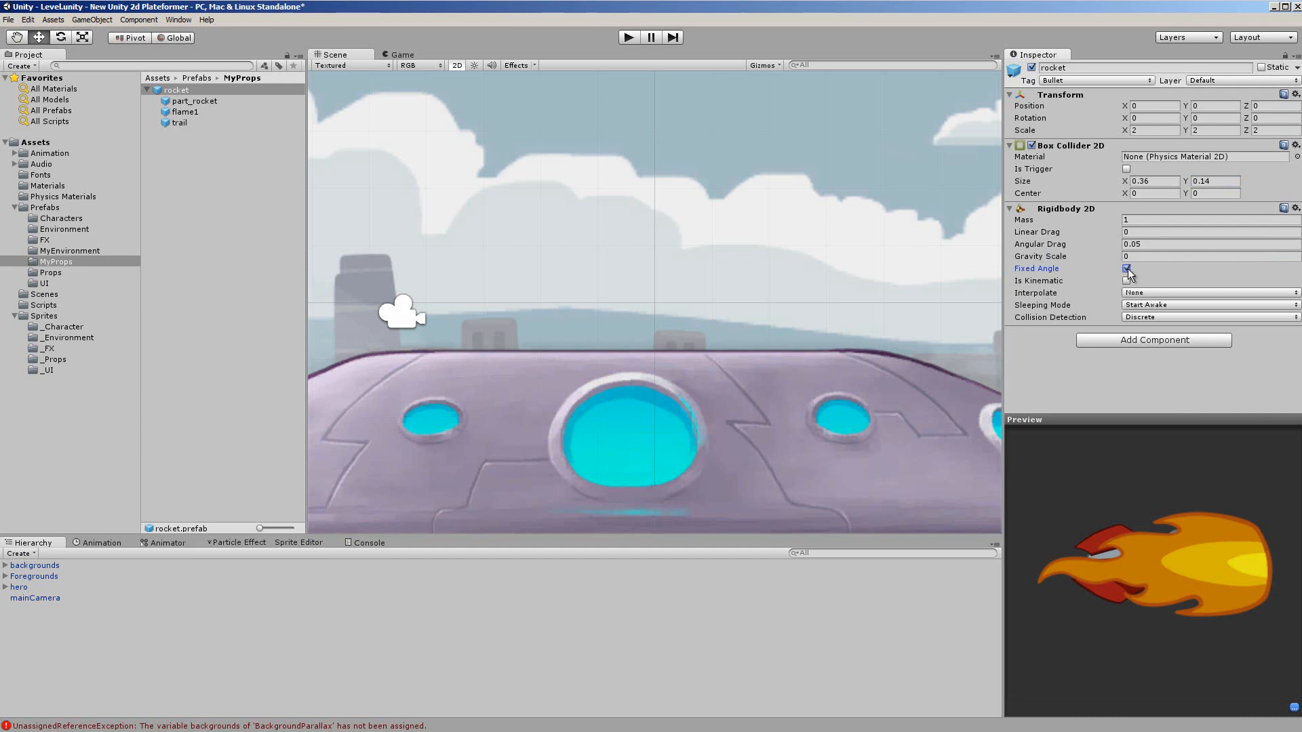
left_click(1182, 294)
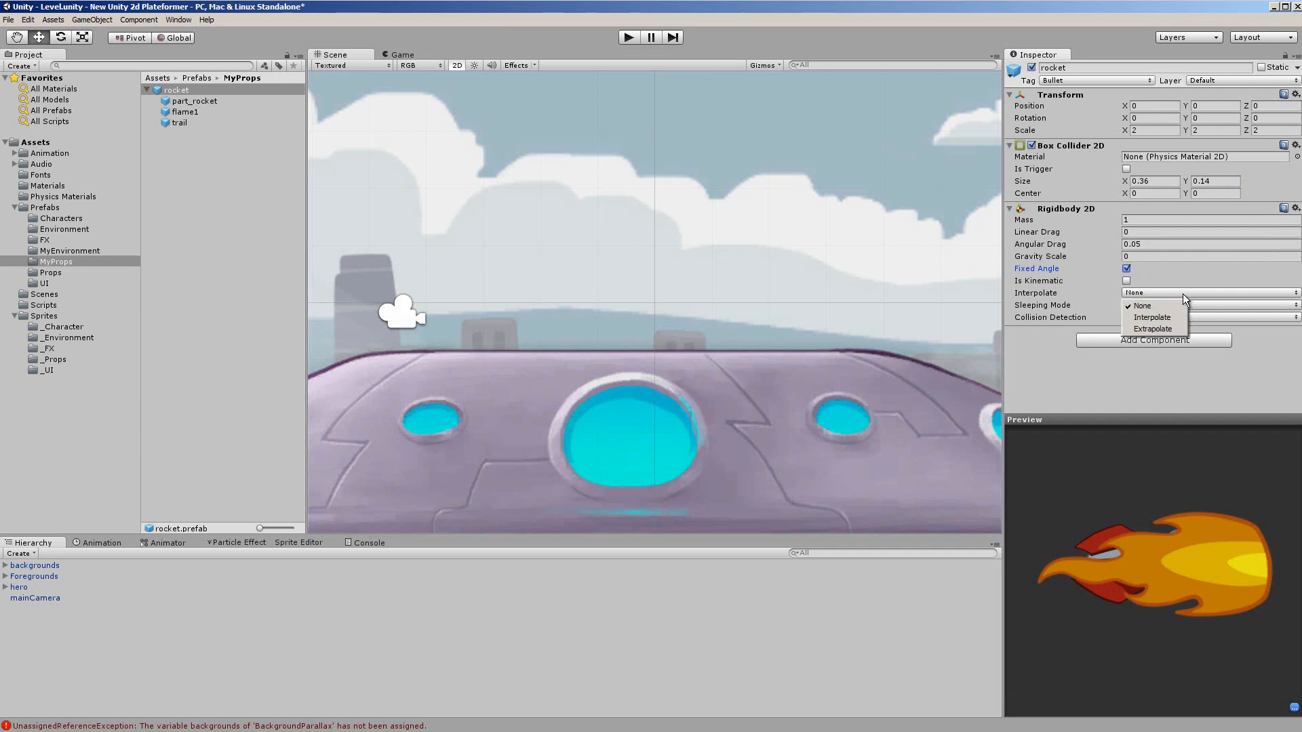
left_click(1155, 316)
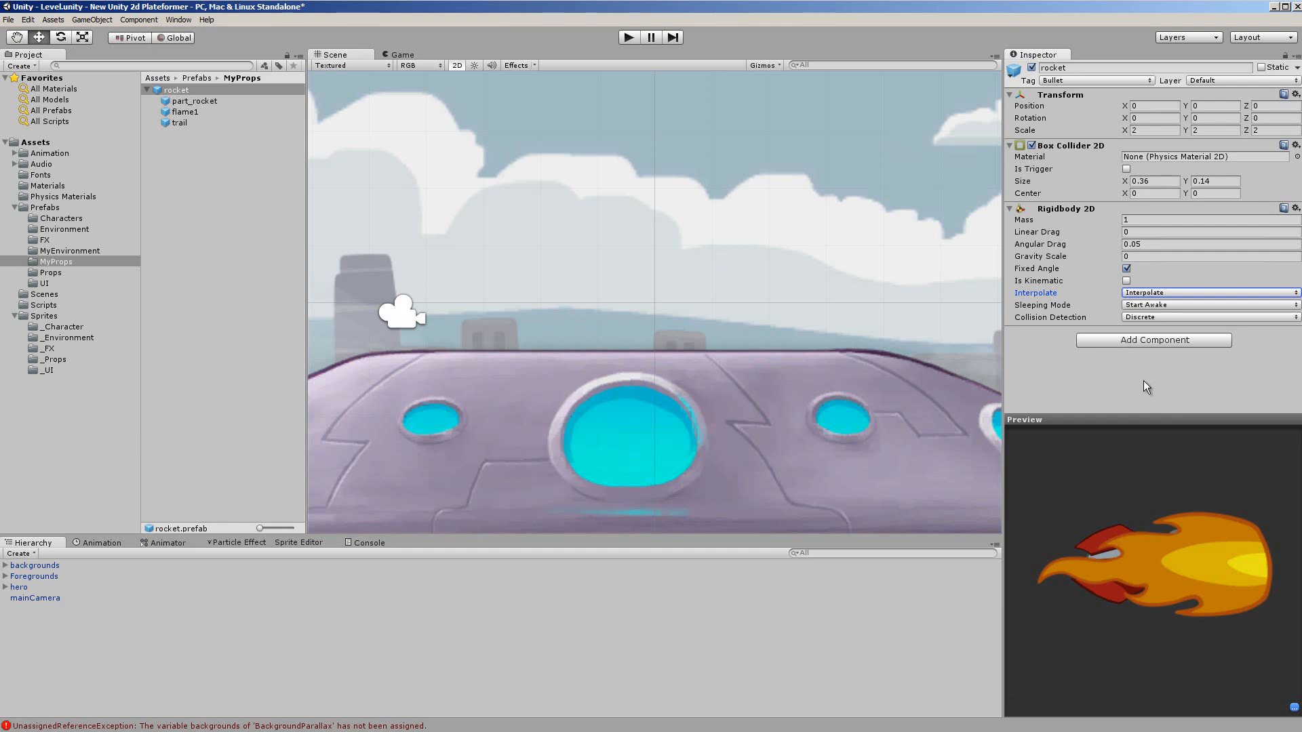
- Add the Rocket script component to the rocket prefab and assign the rocketExplosion prefab as its Explosion object
left_click(1171, 343)
left_click(1117, 510)
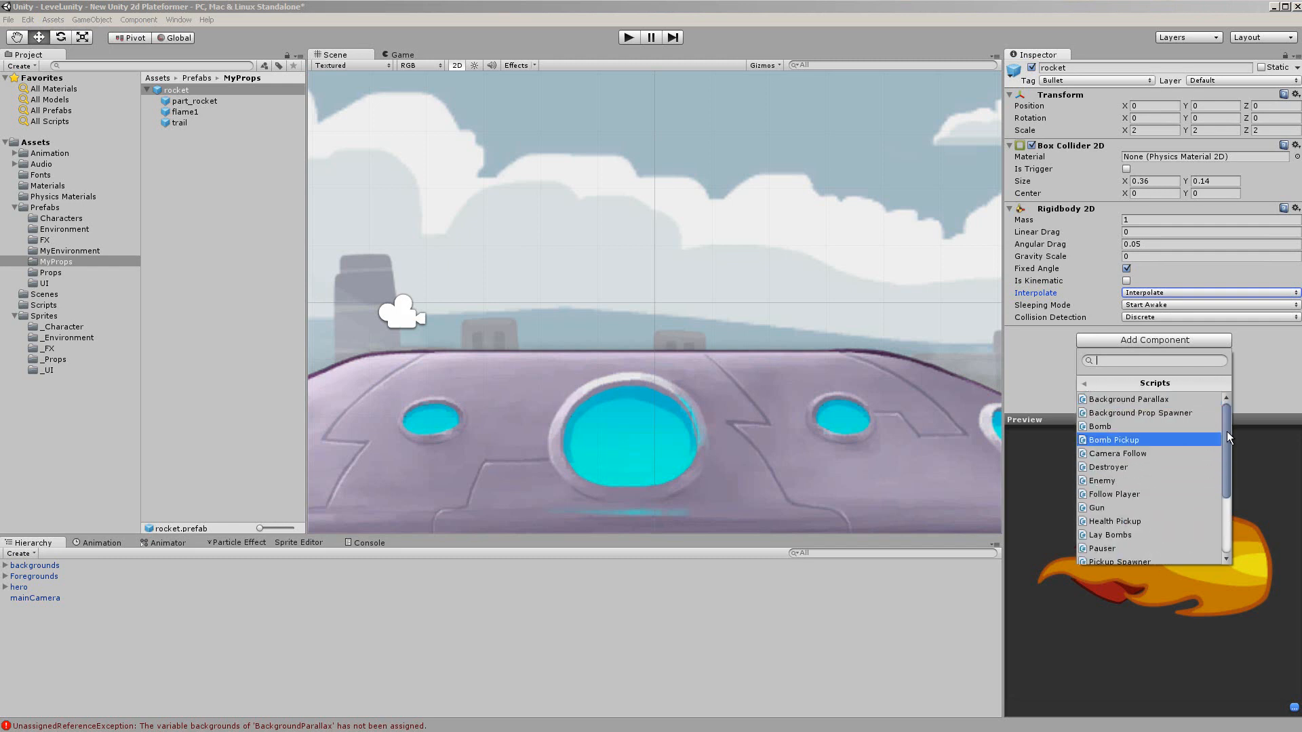
left_click_drag(1227, 431, 1224, 485)
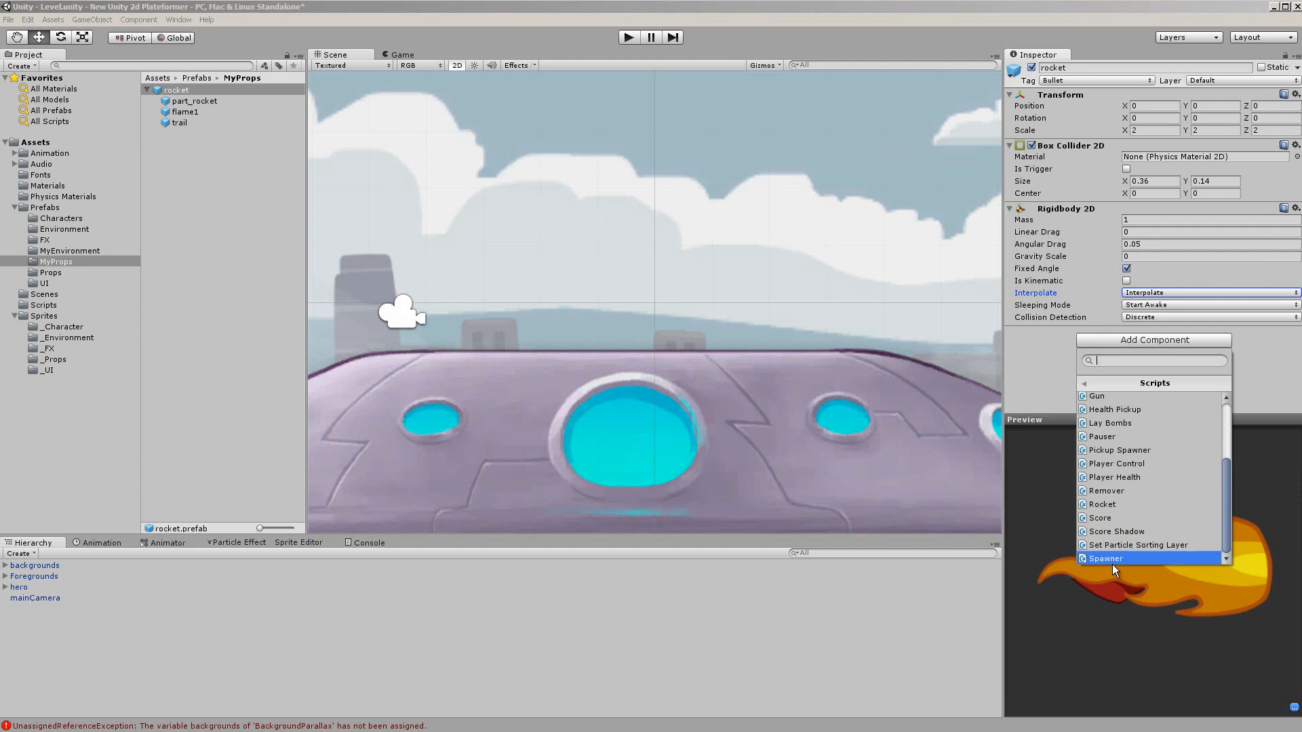
left_click(1108, 504)
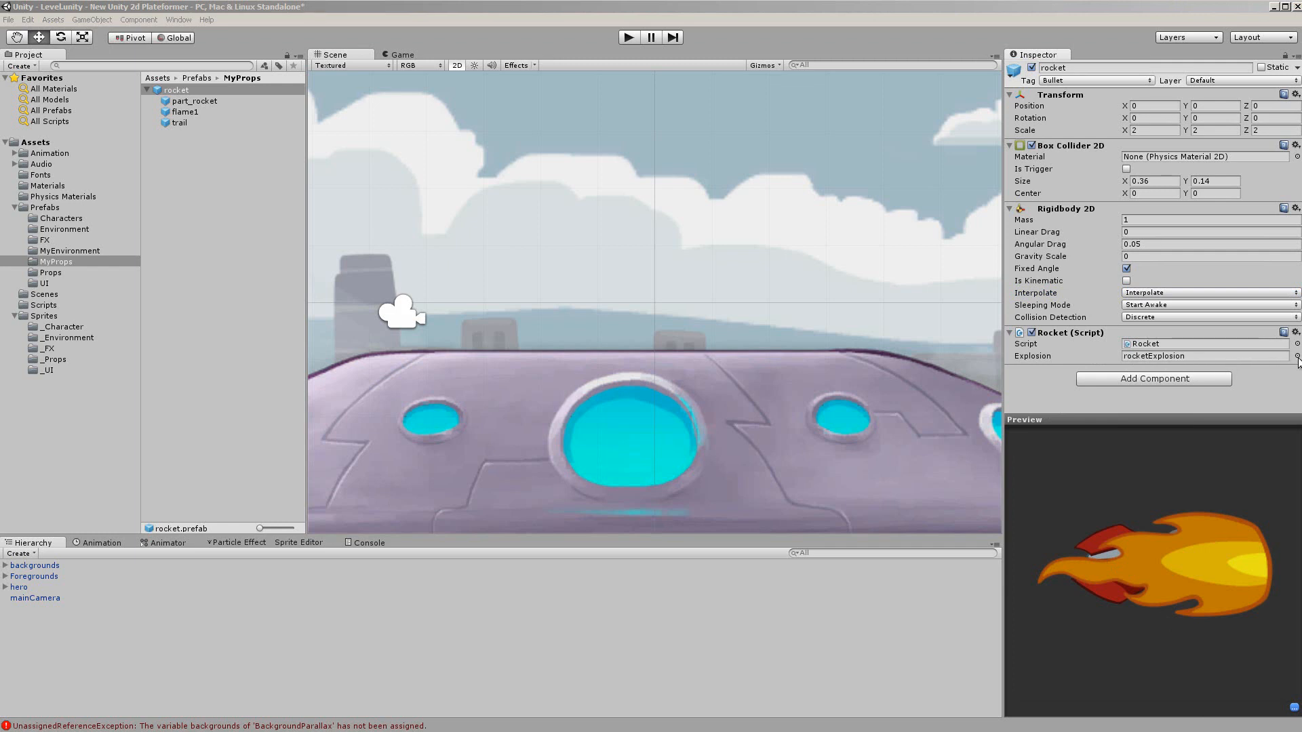
left_click(1296, 355)
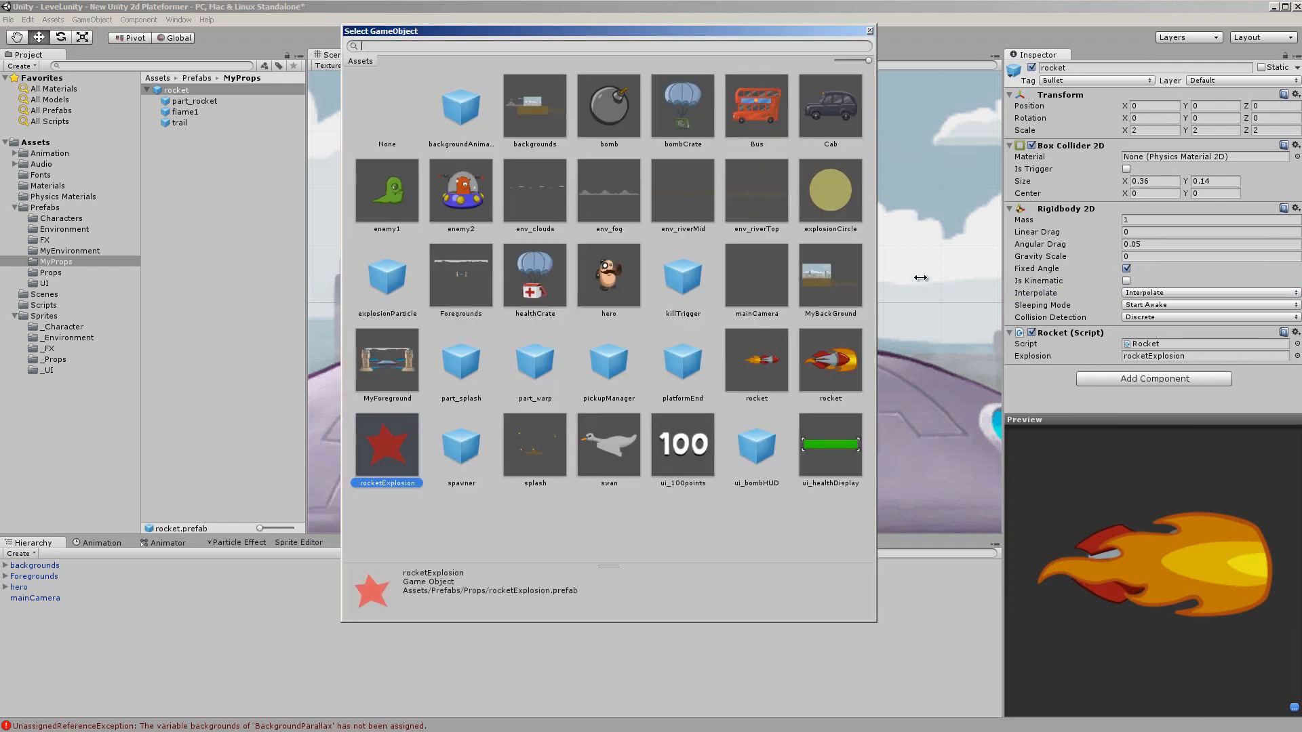
double_click(391, 443)
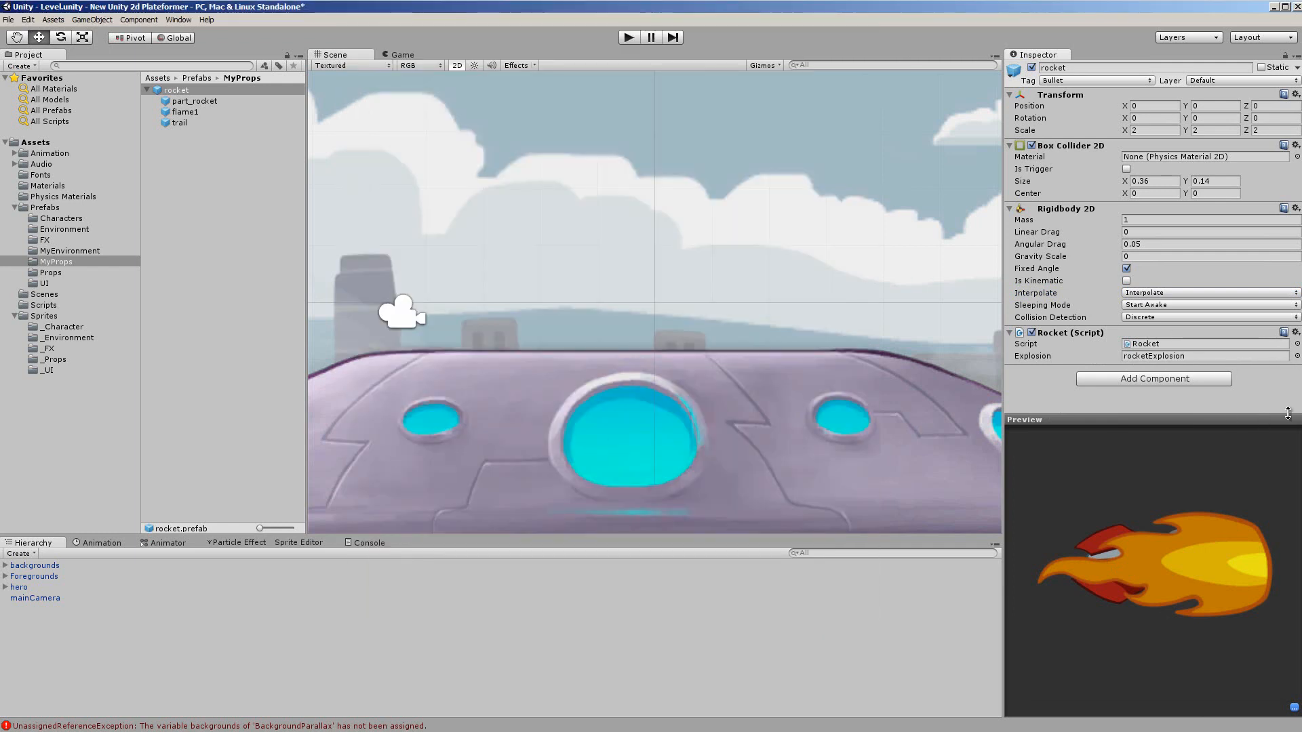
- Play-test the level by firing rockets repeatedly from the bridge, both standing and jumping, and stop the game
key("ctrl+p")
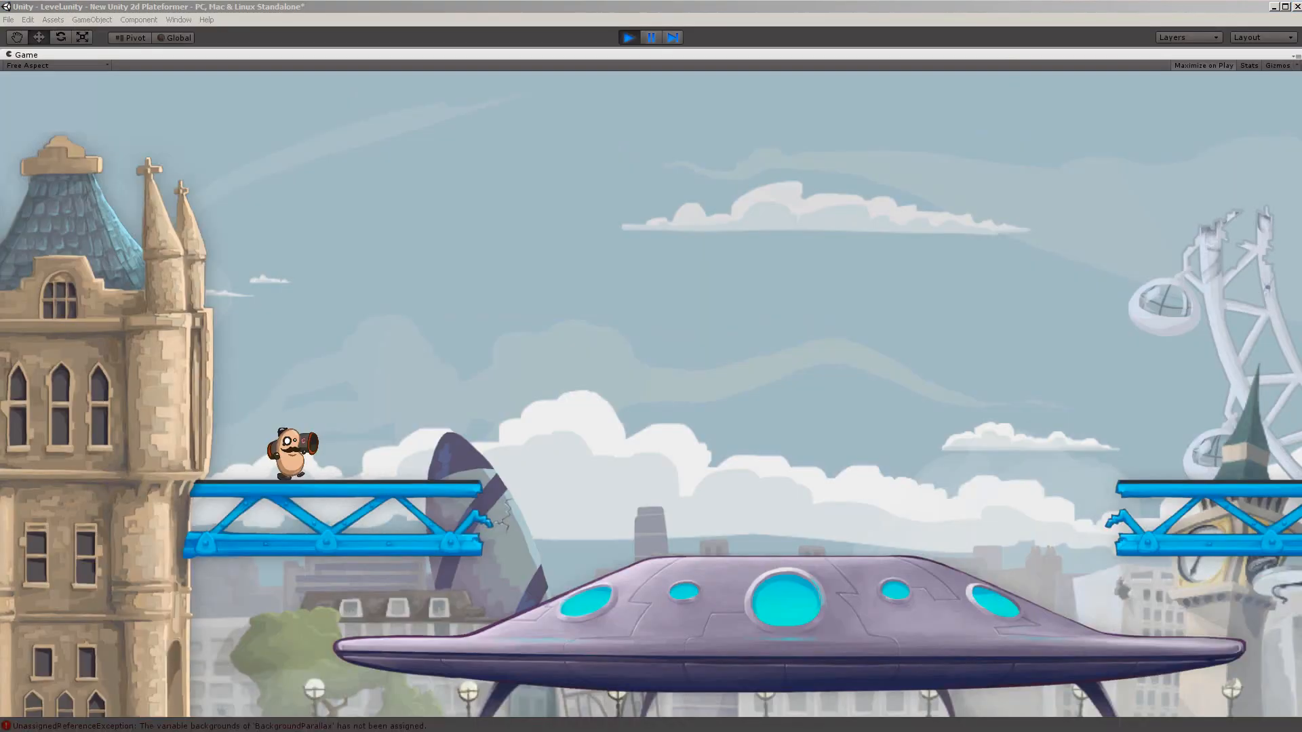
left_click(790, 372)
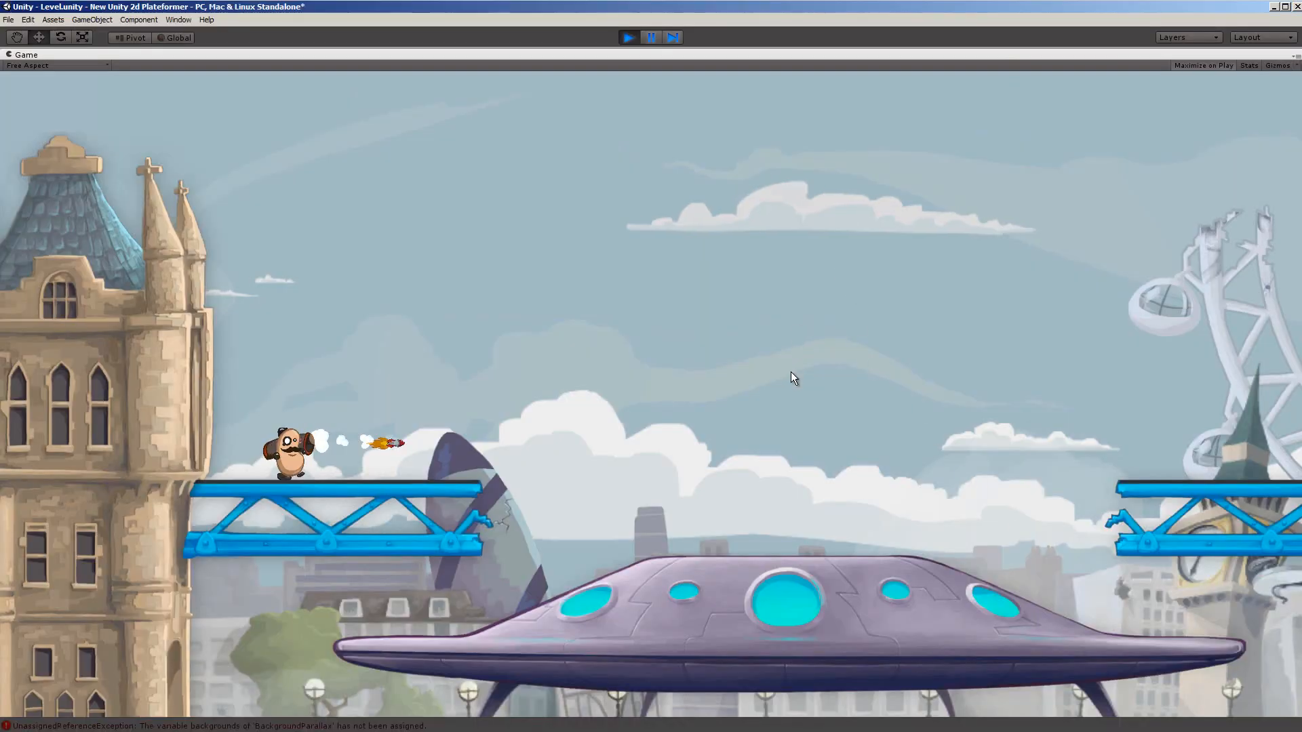
left_click(589, 302)
left_click(591, 299)
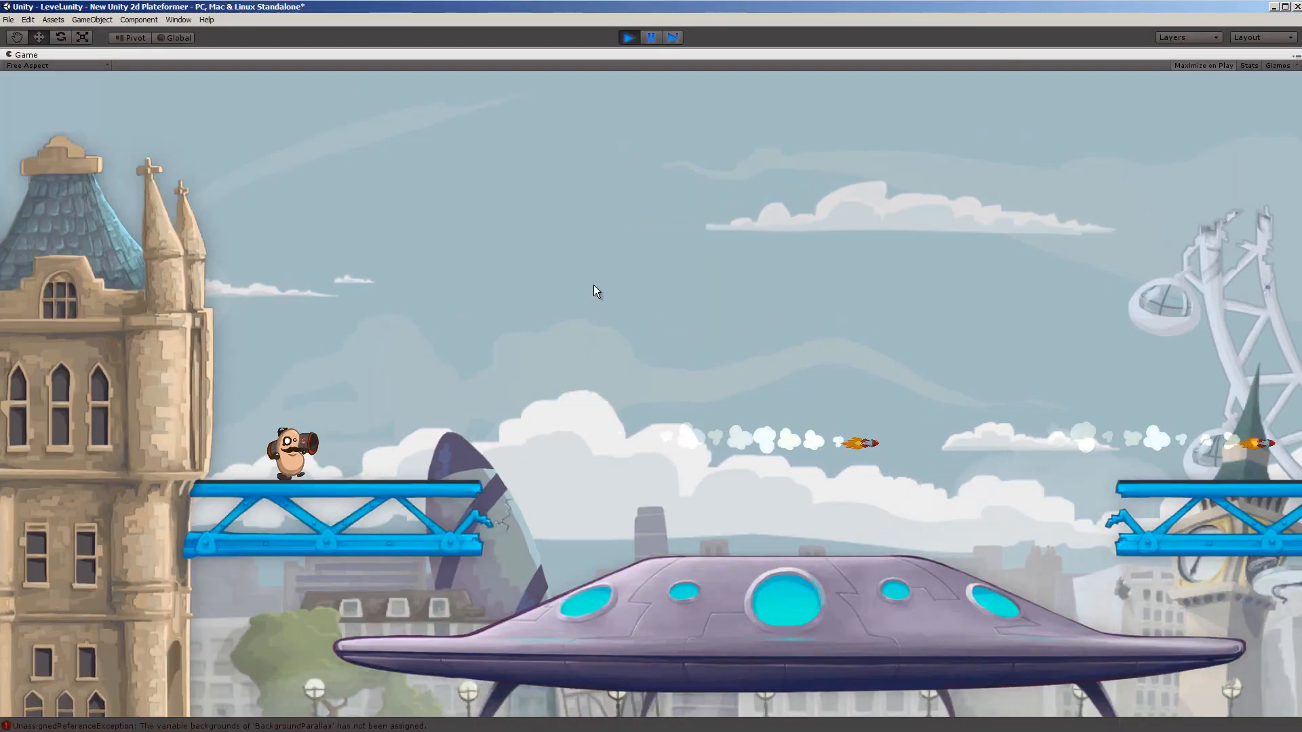
key("space")
left_click(593, 285)
left_click(594, 285)
left_click(593, 285)
left_click(593, 284)
left_click(593, 285)
left_click(593, 285)
left_click(593, 284)
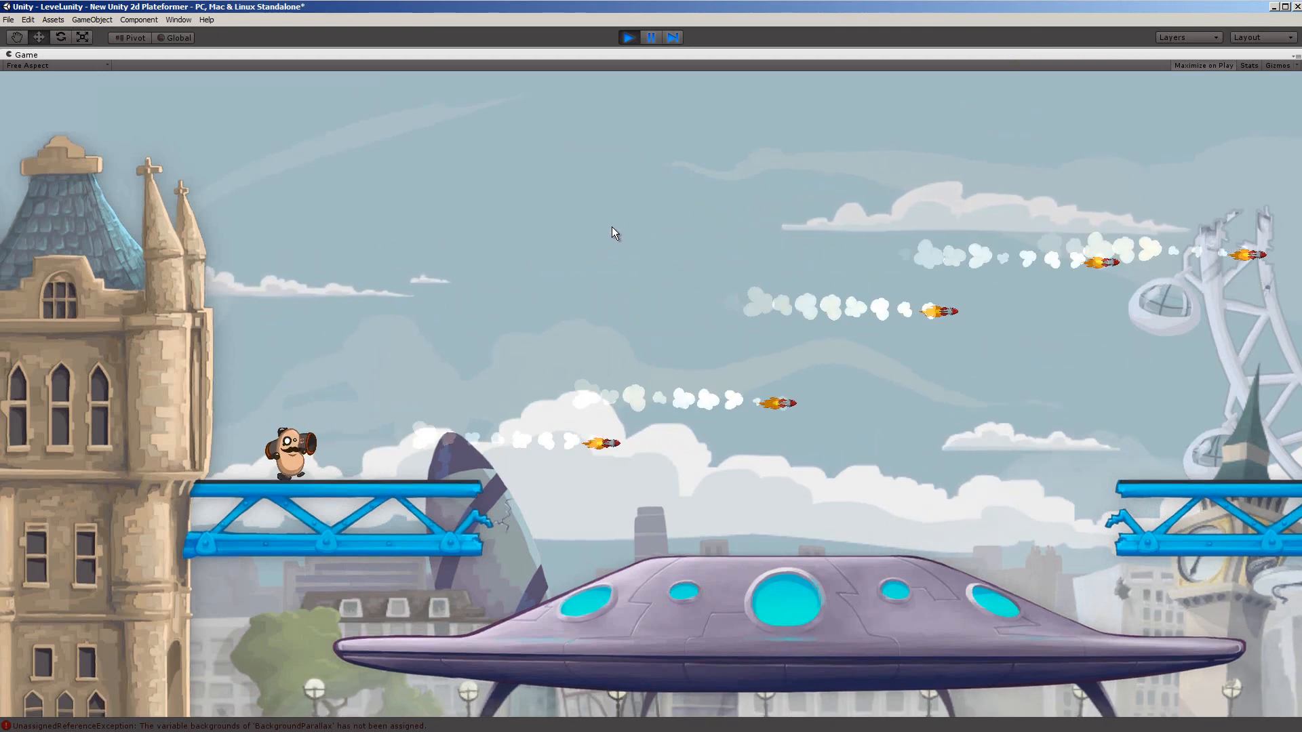
left_click(611, 227)
left_click(611, 226)
left_click(611, 227)
key("space")
left_click(612, 227)
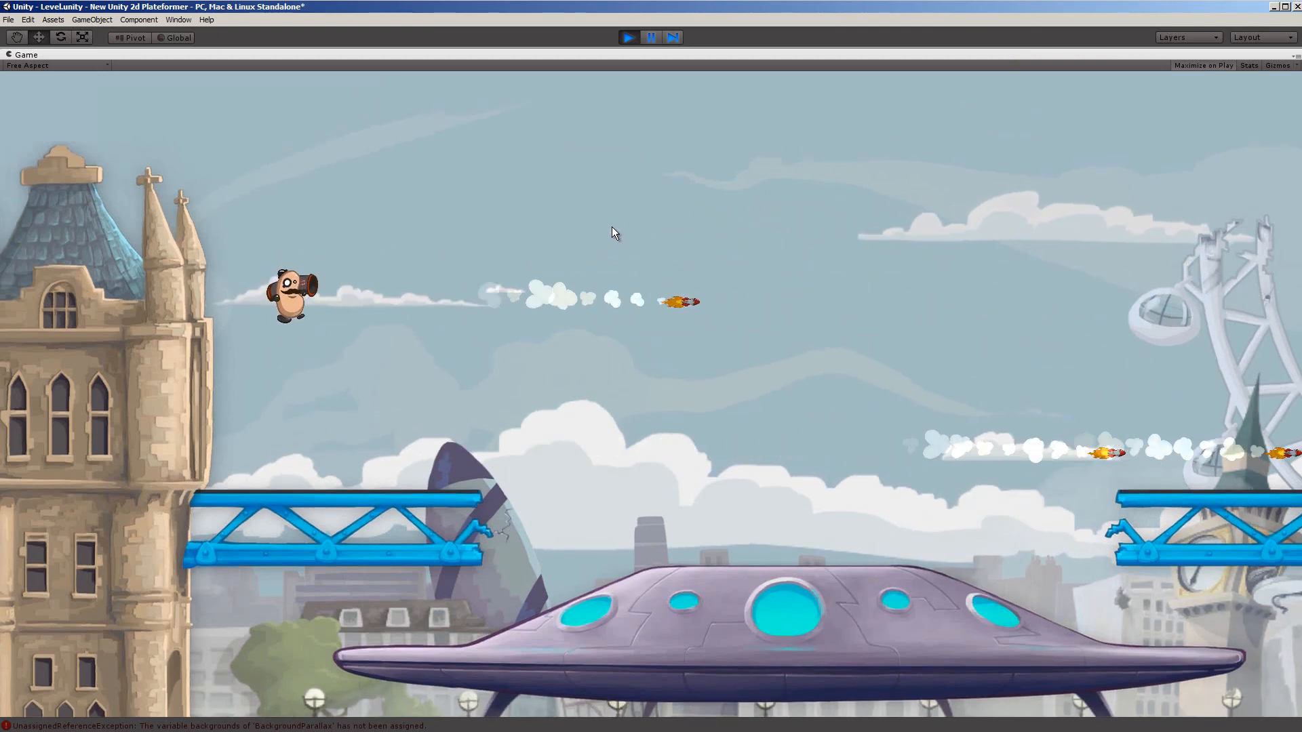
left_click(624, 210)
left_click(624, 211)
left_click(624, 210)
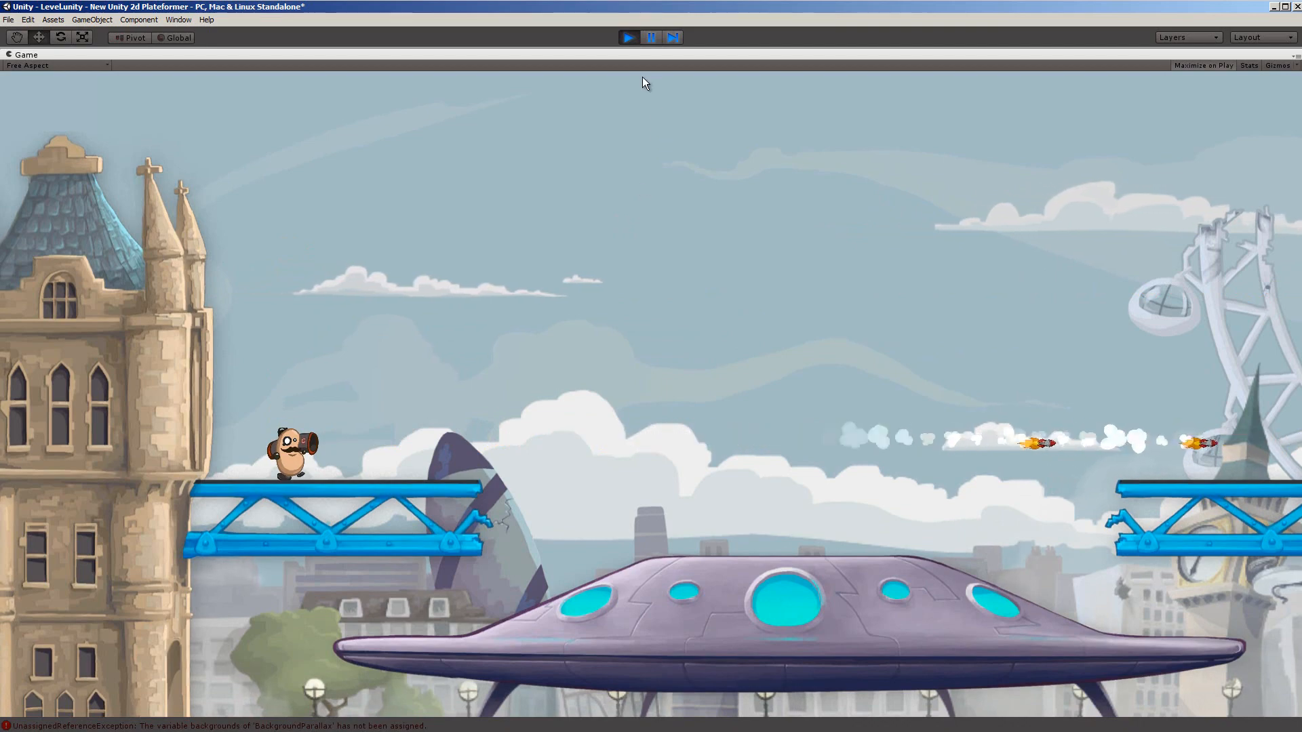
left_click(629, 38)
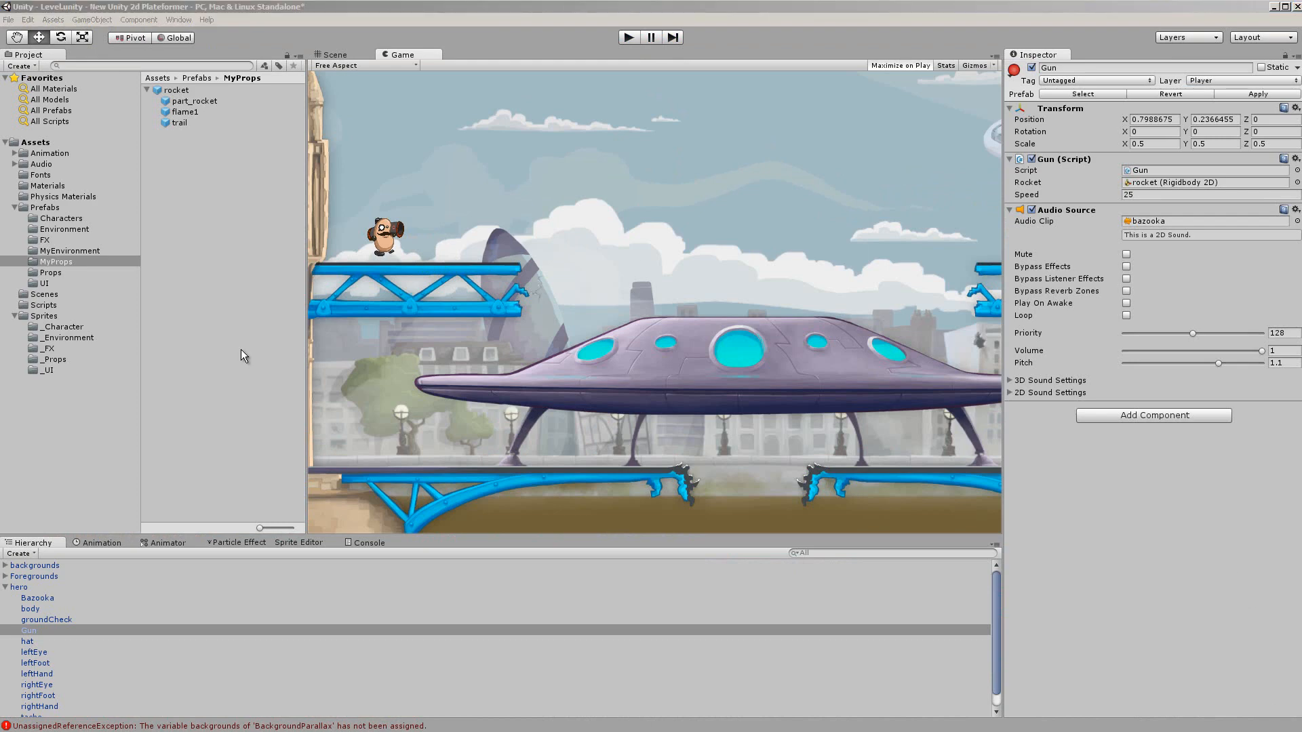
- Frame the hero's Gun object in the Scene view, review Gun.cs in MonoDevelop, and return to Unity
left_click(469, 225)
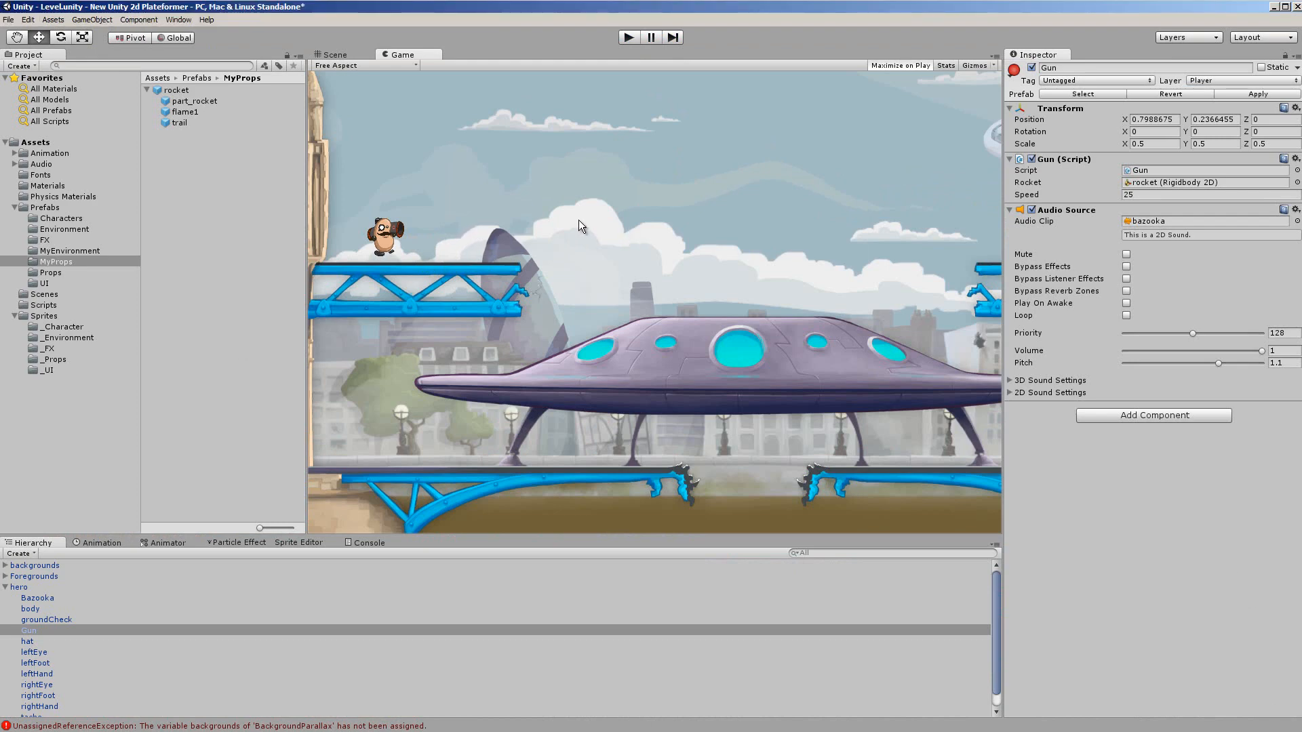
left_click(337, 55)
key("f")
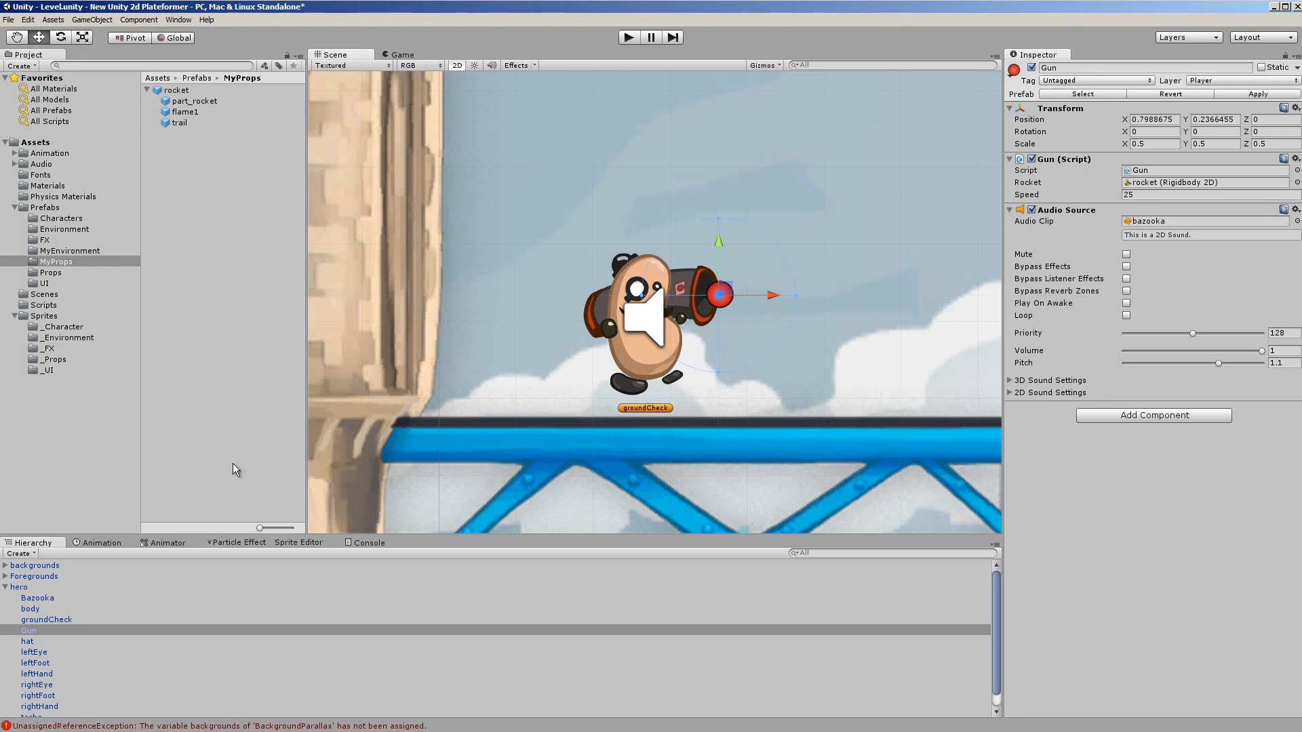
key("alt+Tab")
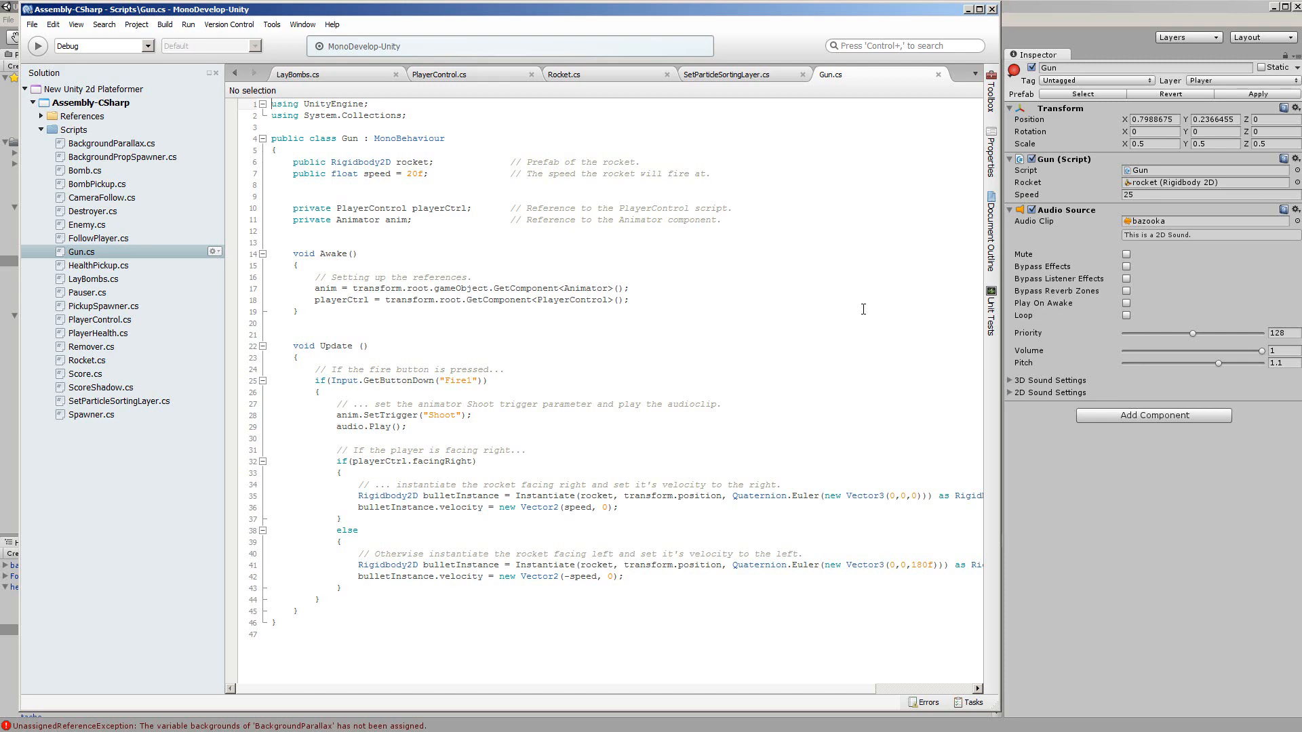
left_click(969, 9)
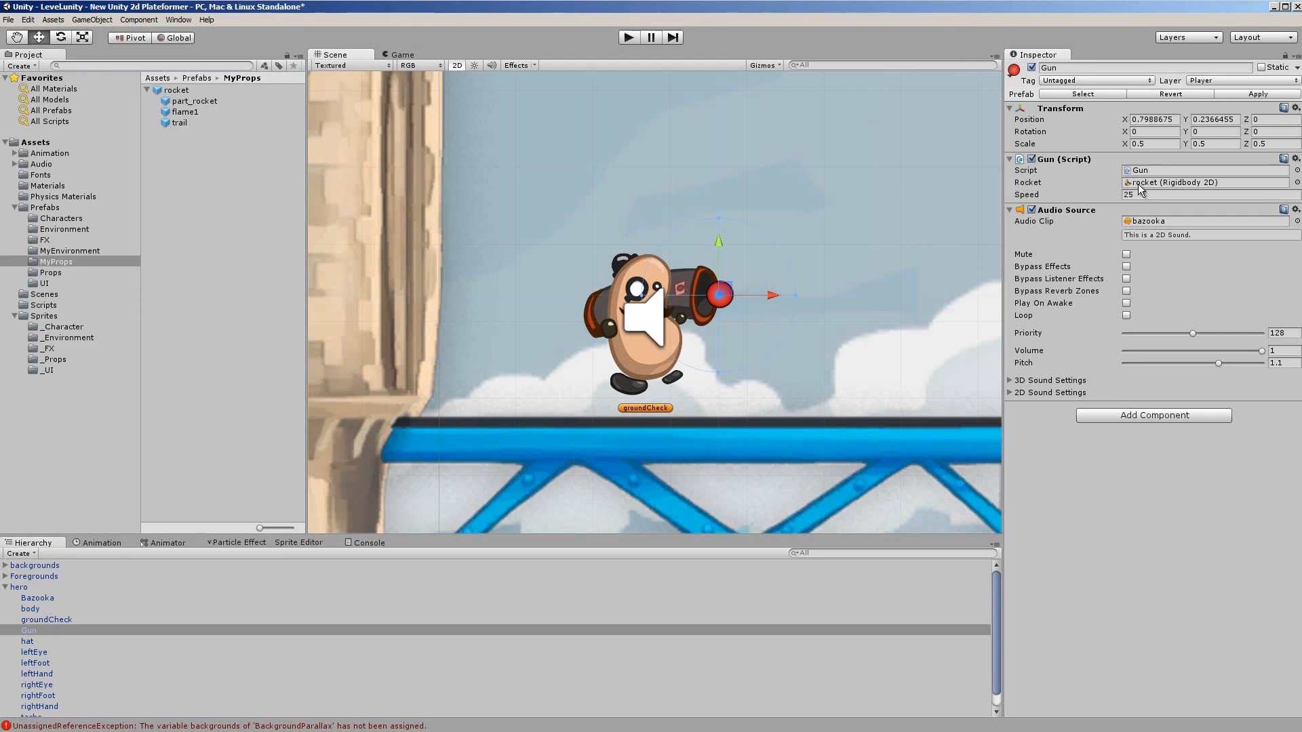
- Inspect the objects available for the Gun script's Rocket reference and the clips available for its Audio Source
left_click(1297, 183)
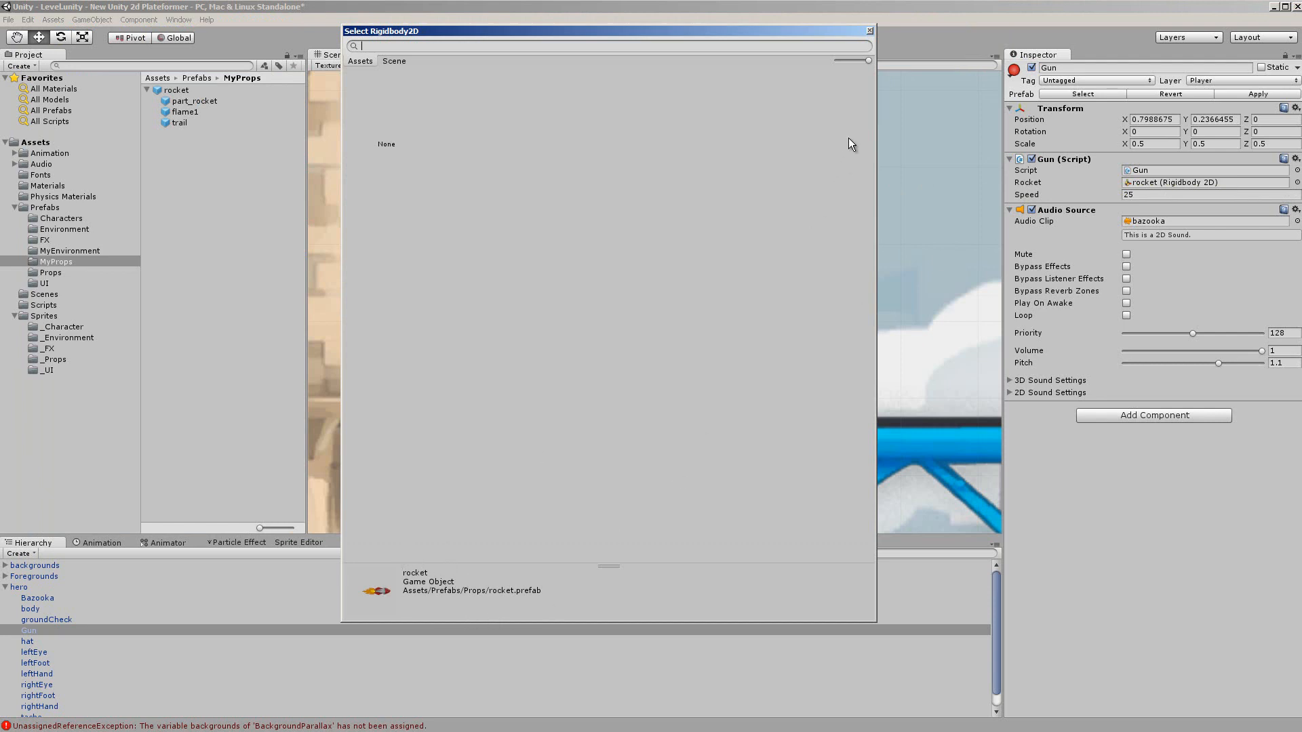
left_click(870, 32)
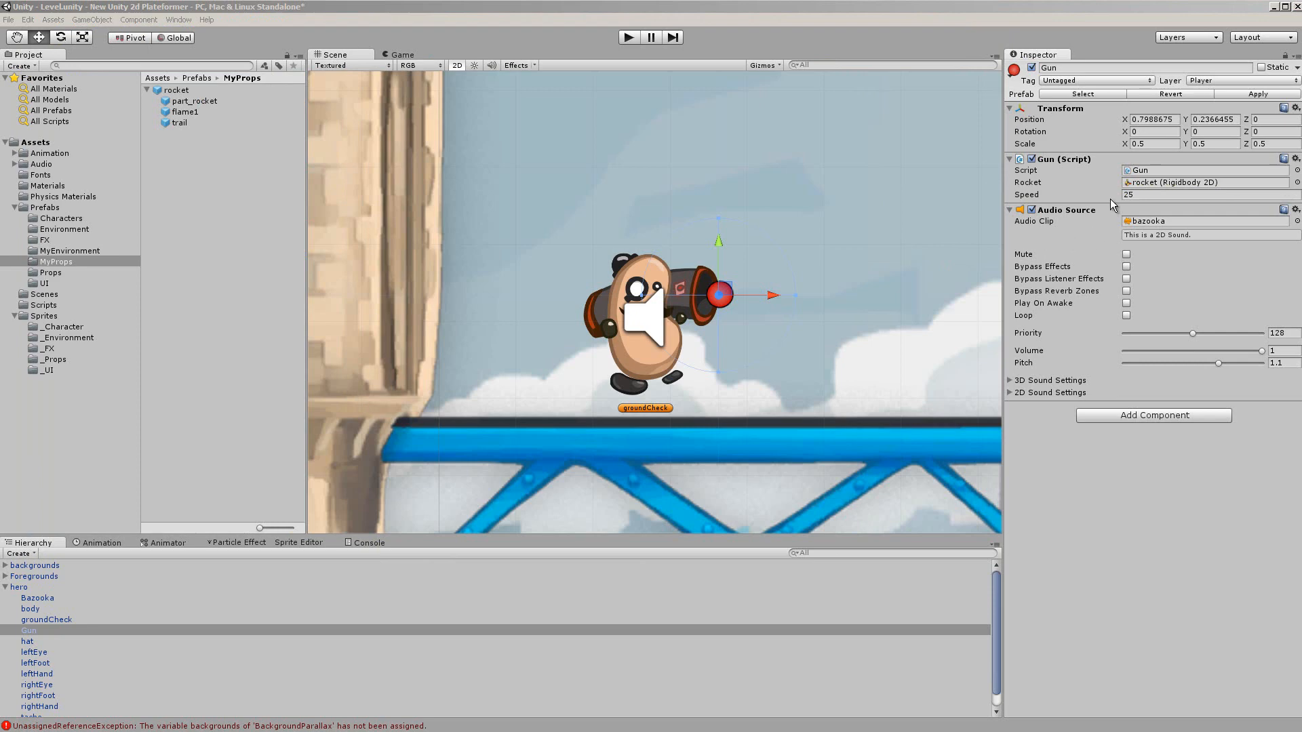
left_click(1297, 221)
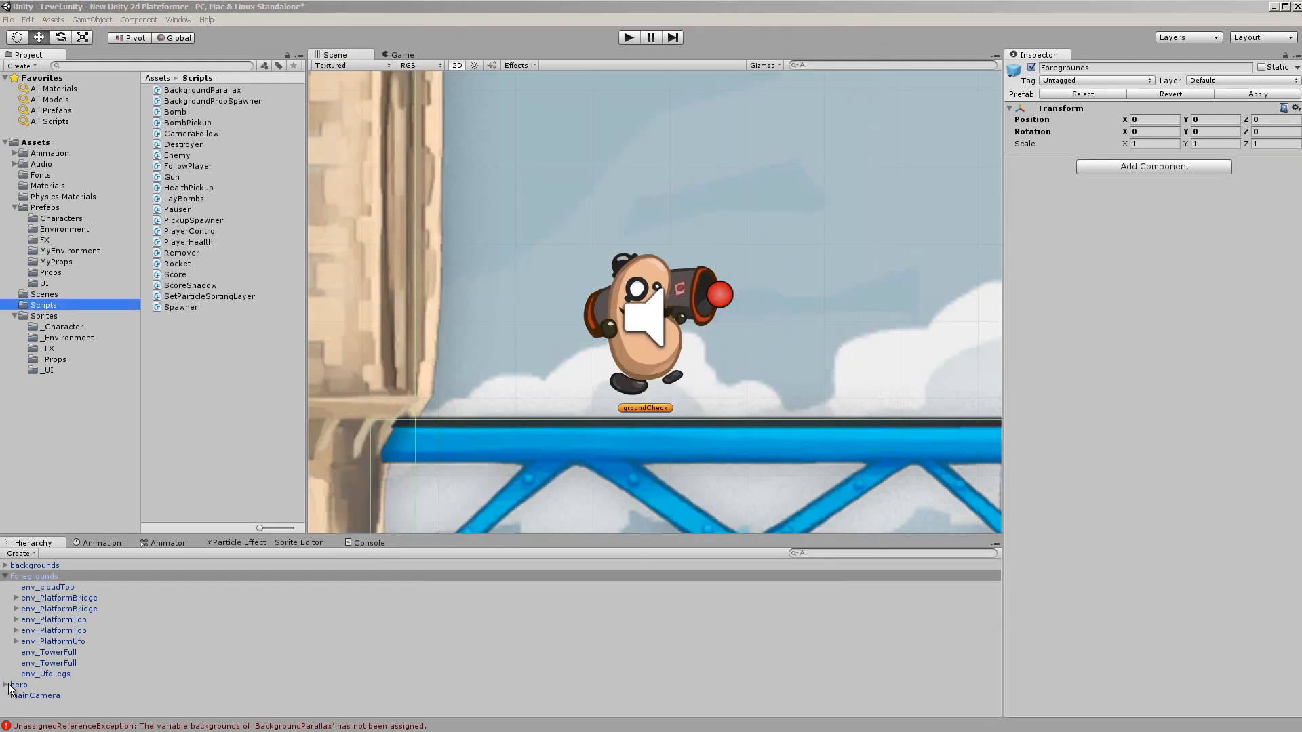
- Give the hero's groundCheck object the yellow label icon and open the PlayerControl script
left_click(6, 685)
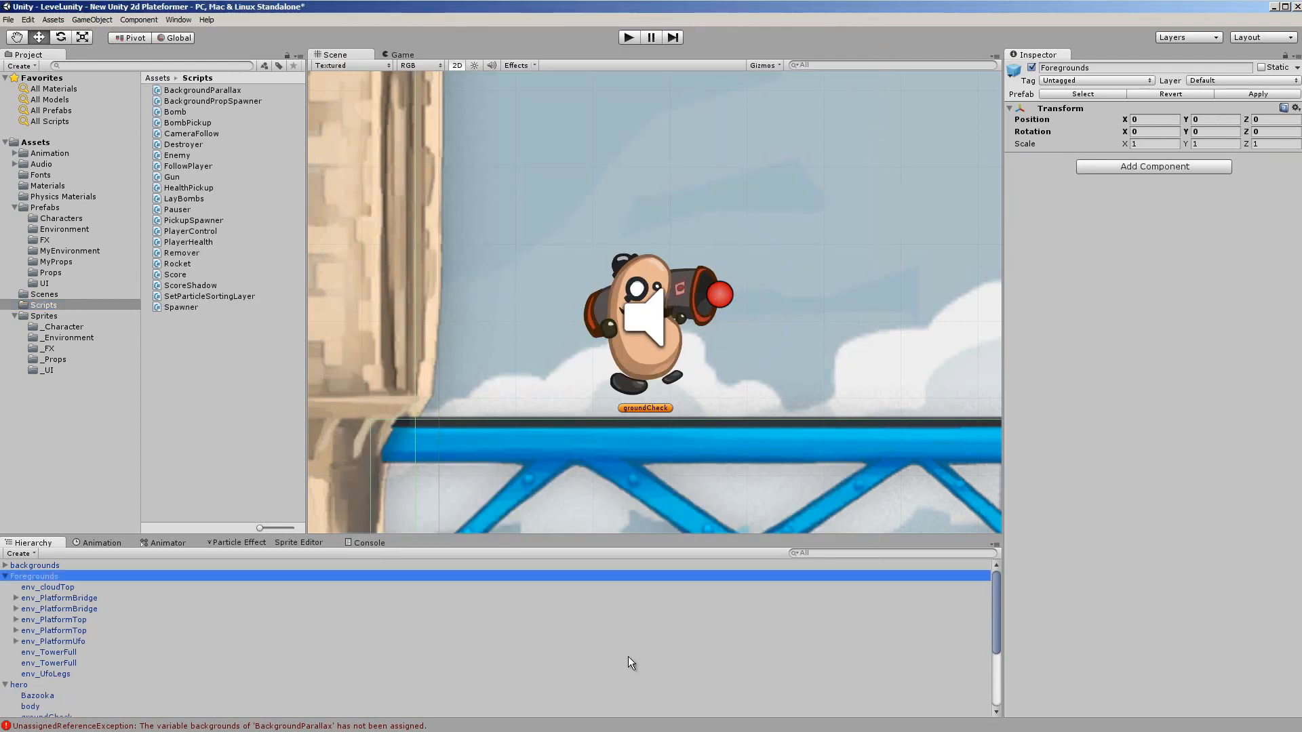
left_click(5, 576)
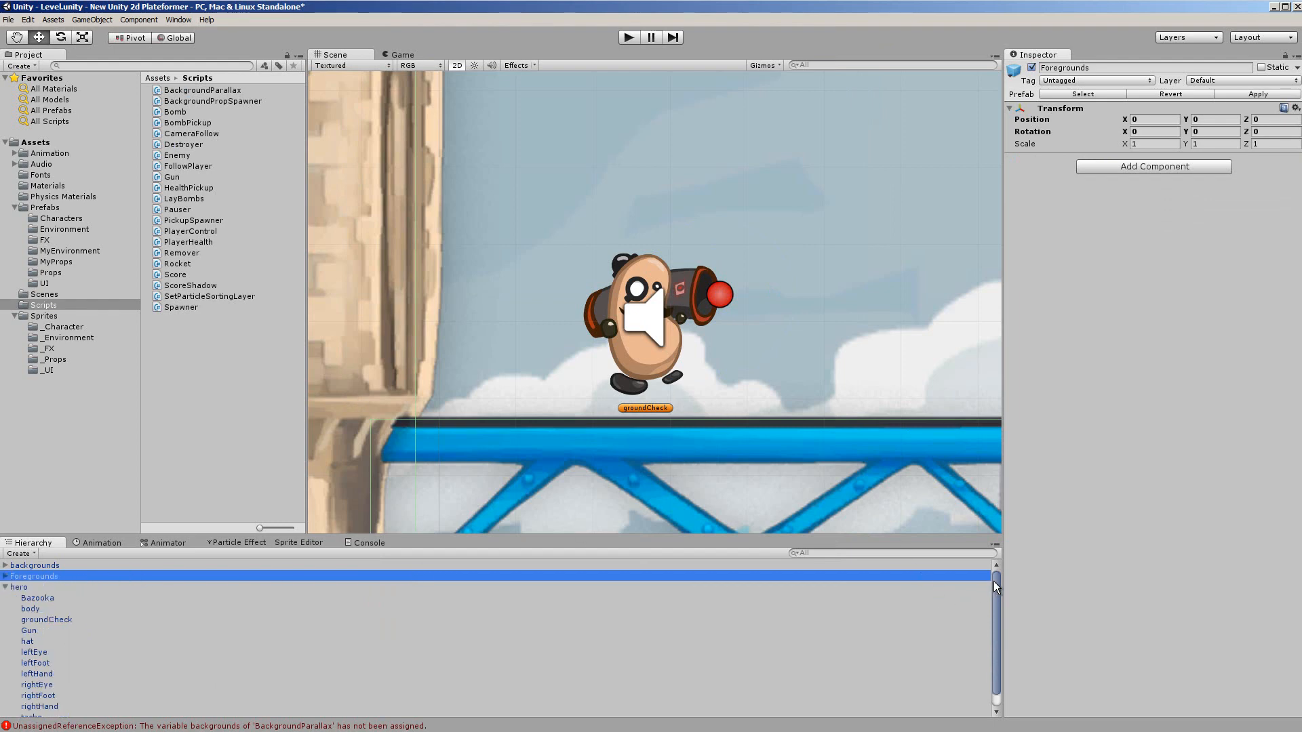
left_click_drag(994, 580, 996, 596)
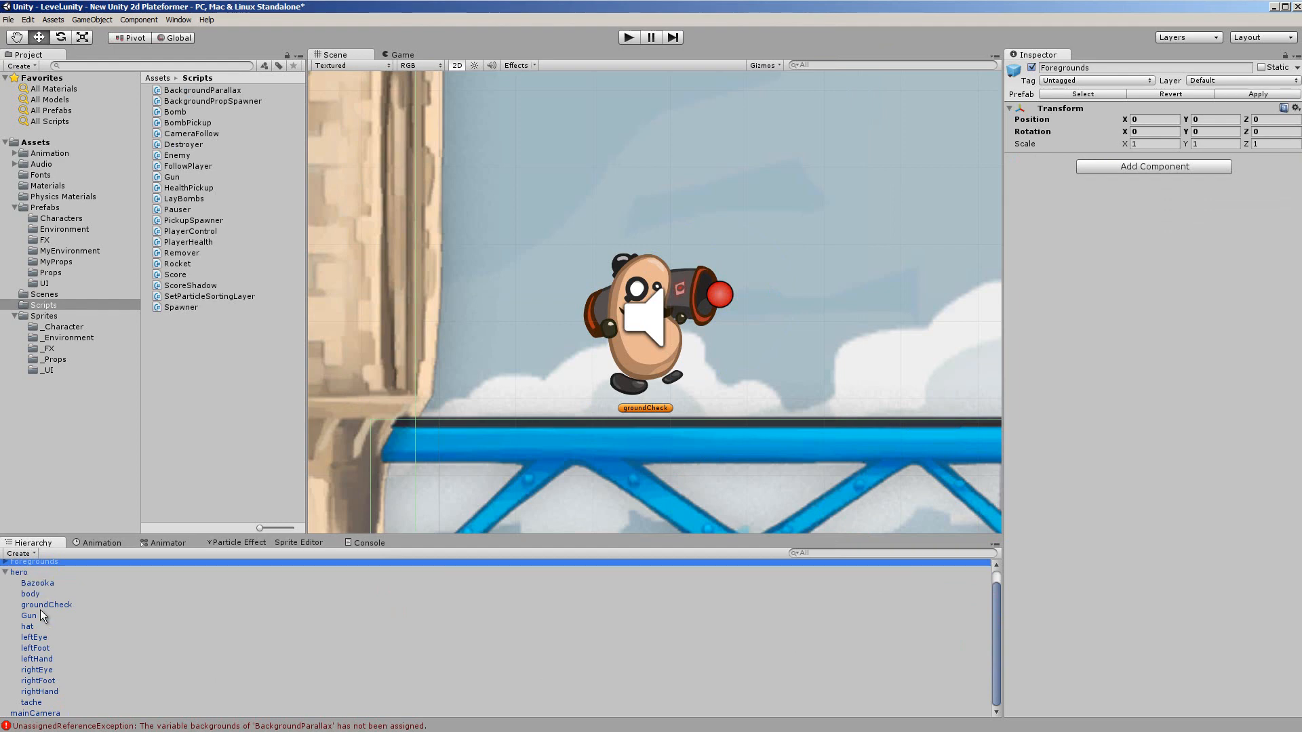
left_click(47, 605)
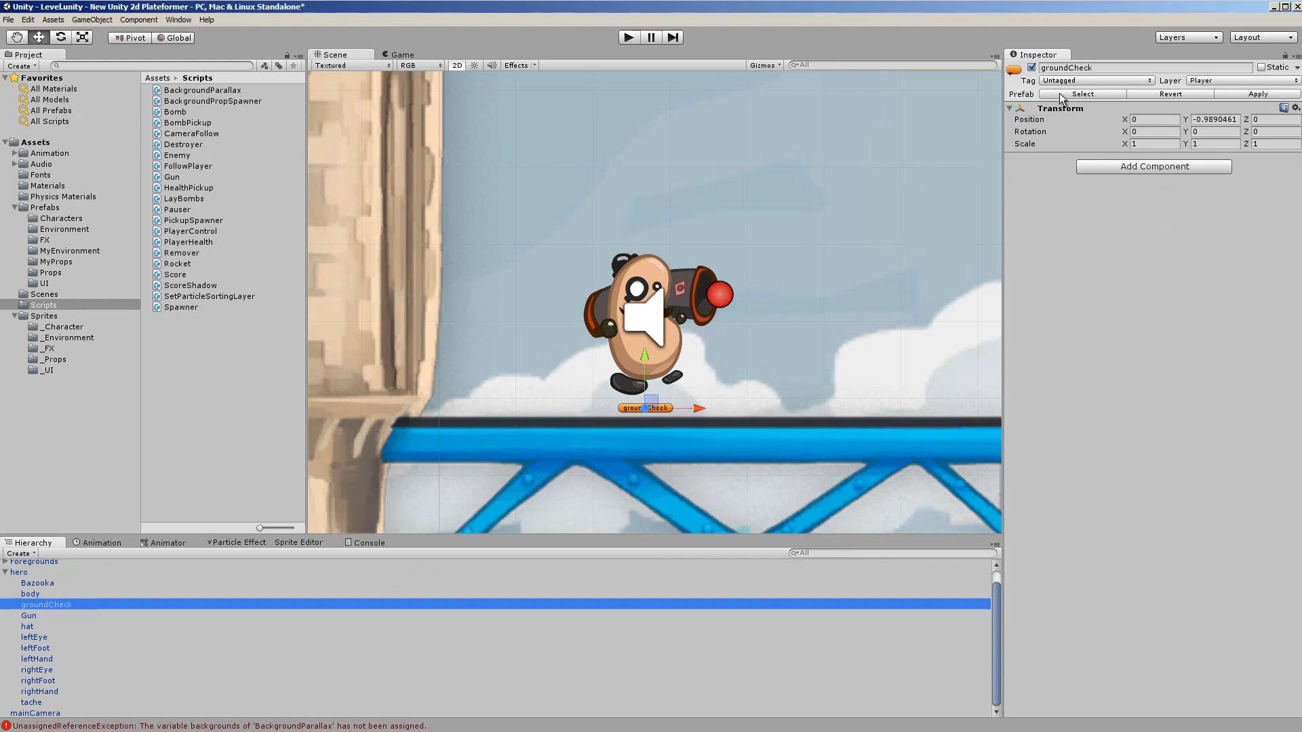
left_click(1016, 72)
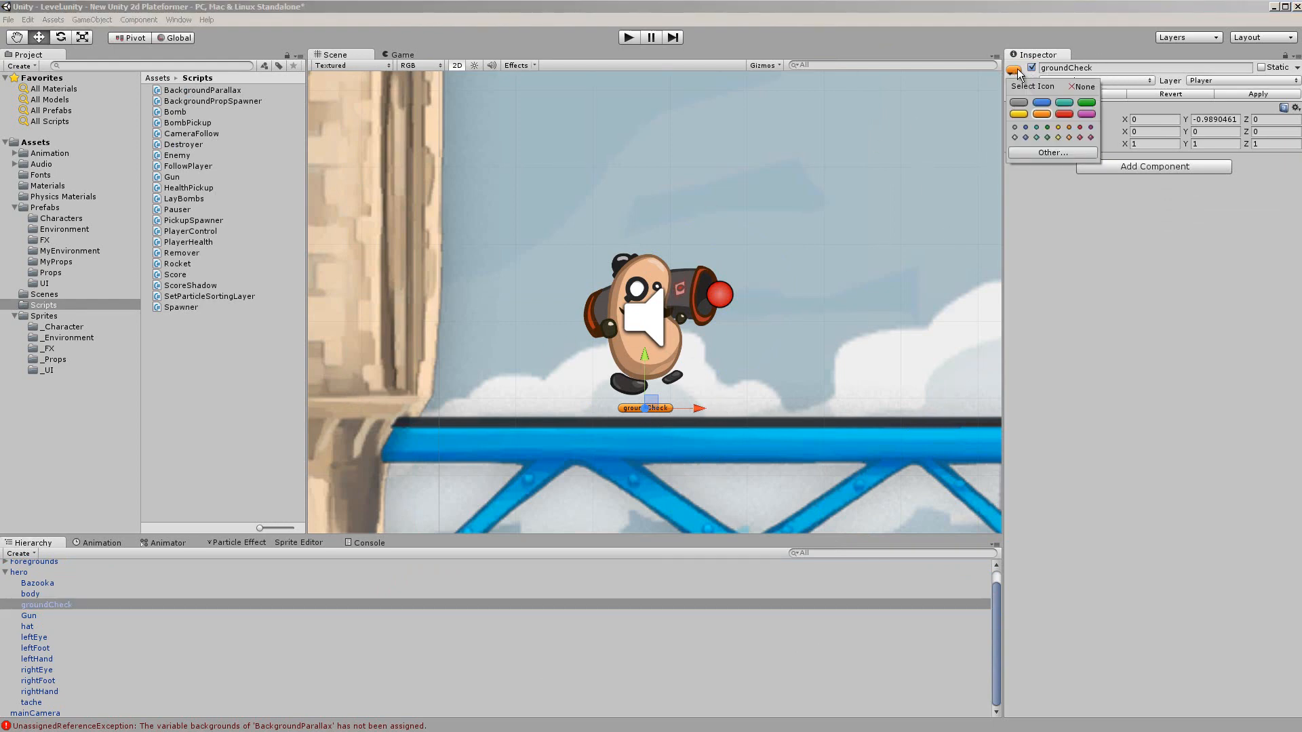
left_click(1018, 113)
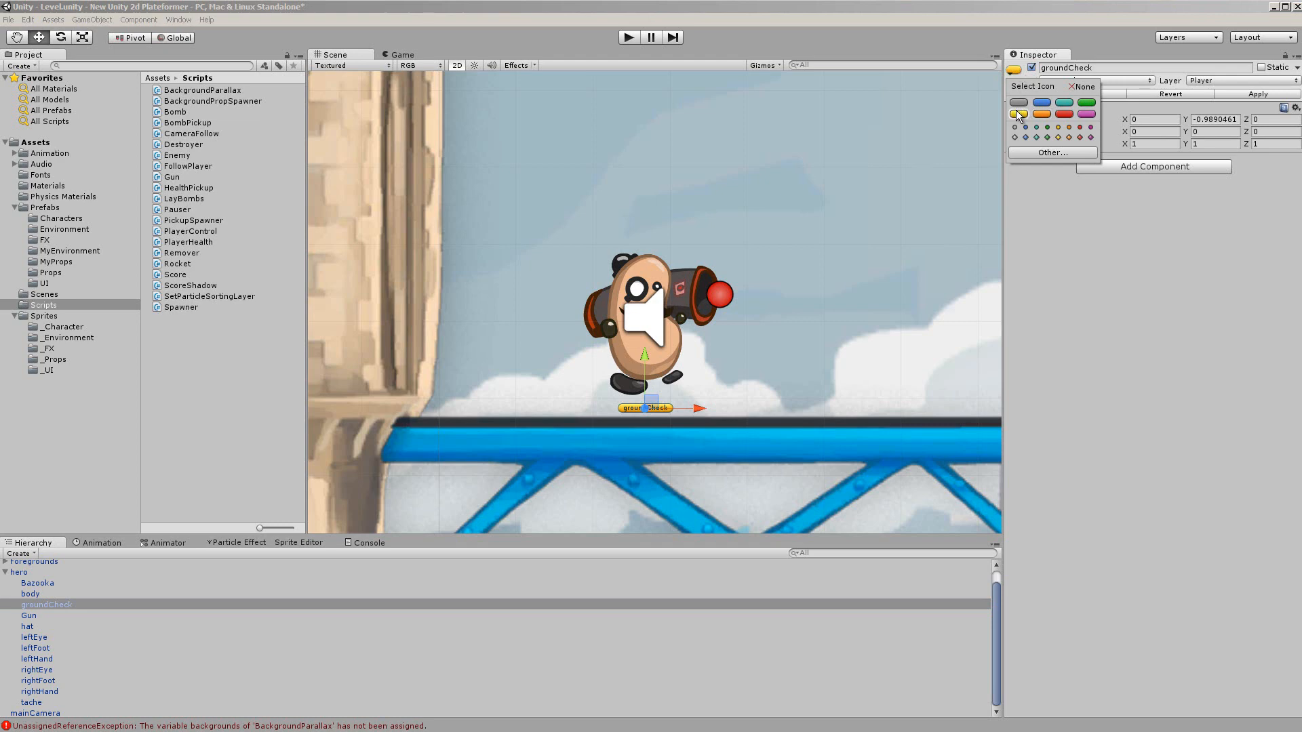
left_click(1111, 265)
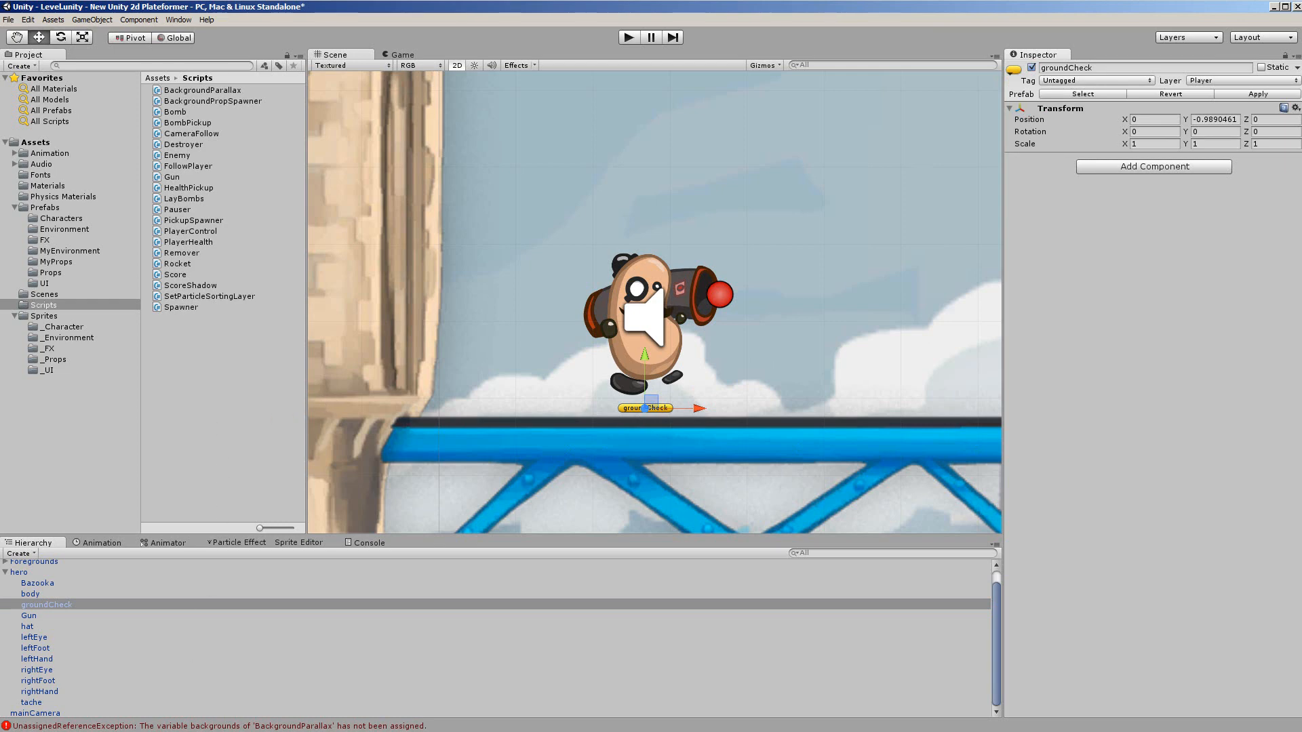
double_click(190, 232)
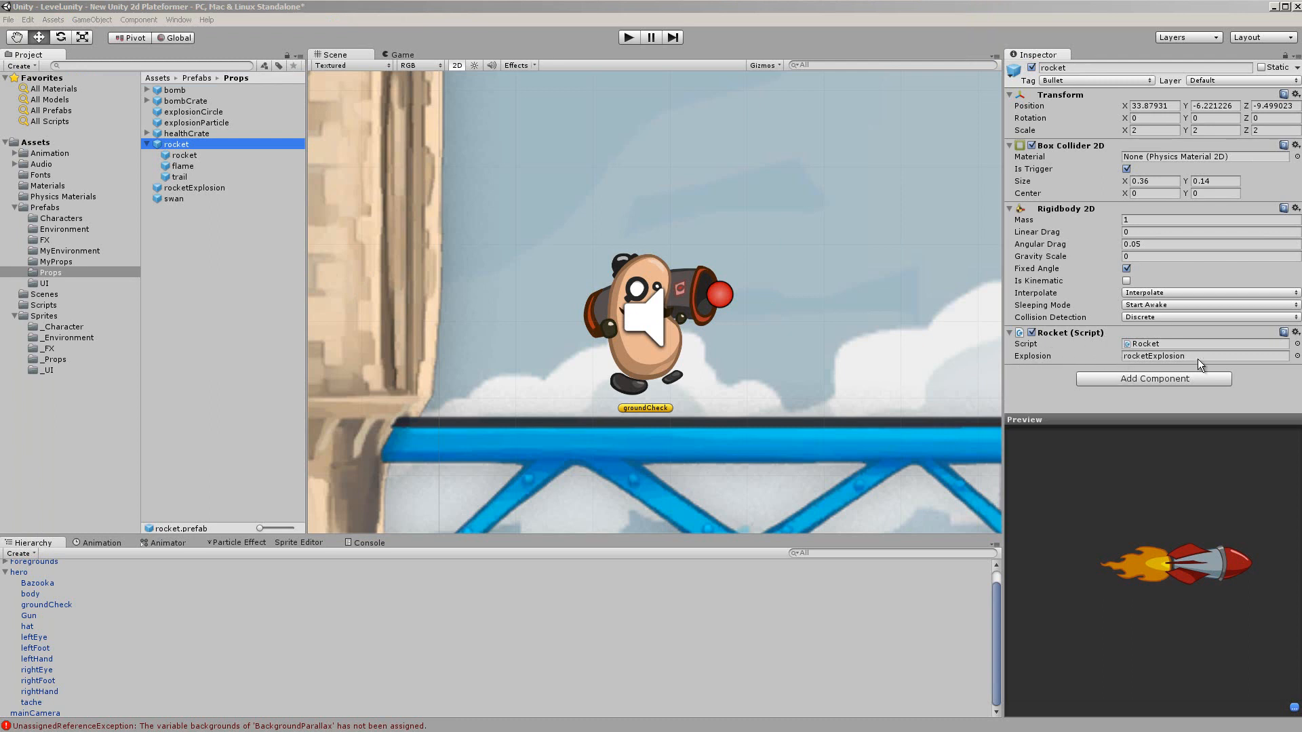
- Inspect the rocketExplosion prefab in Props, including the material and sprite choices of its Sprite Renderer
left_click(191, 187)
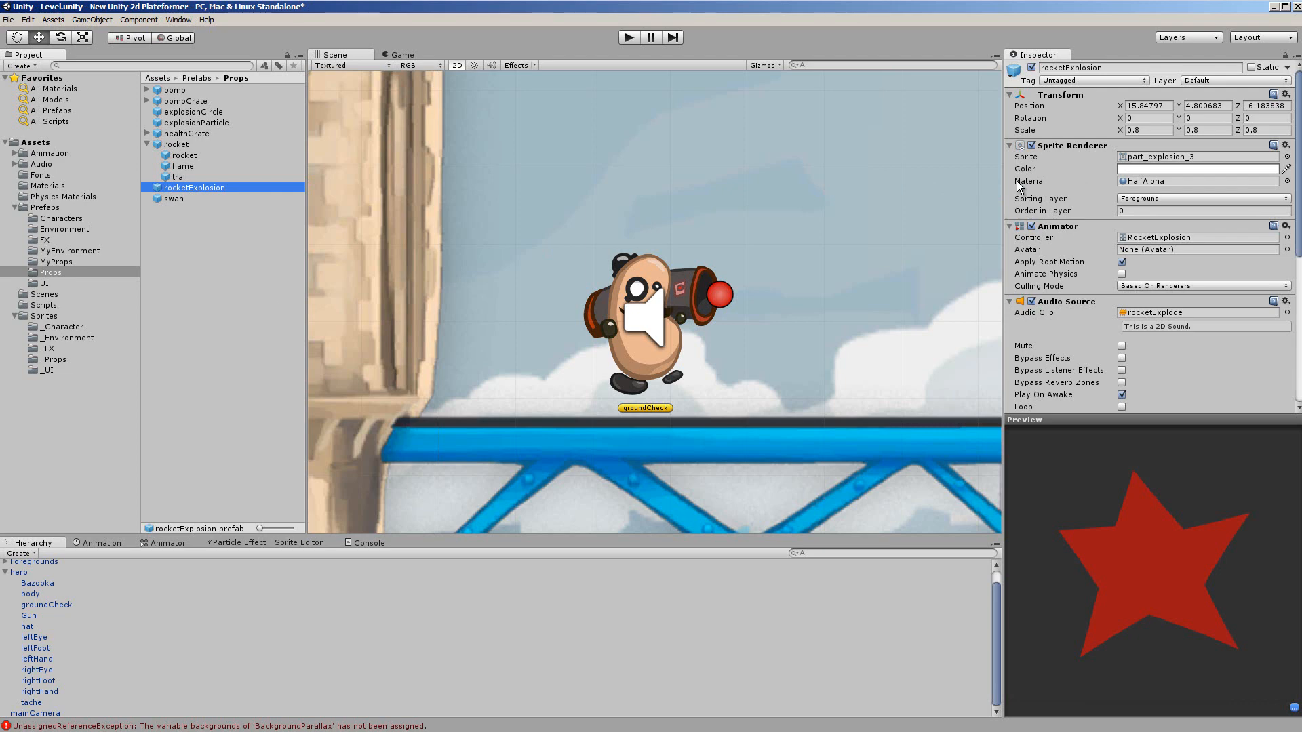
left_click(1286, 181)
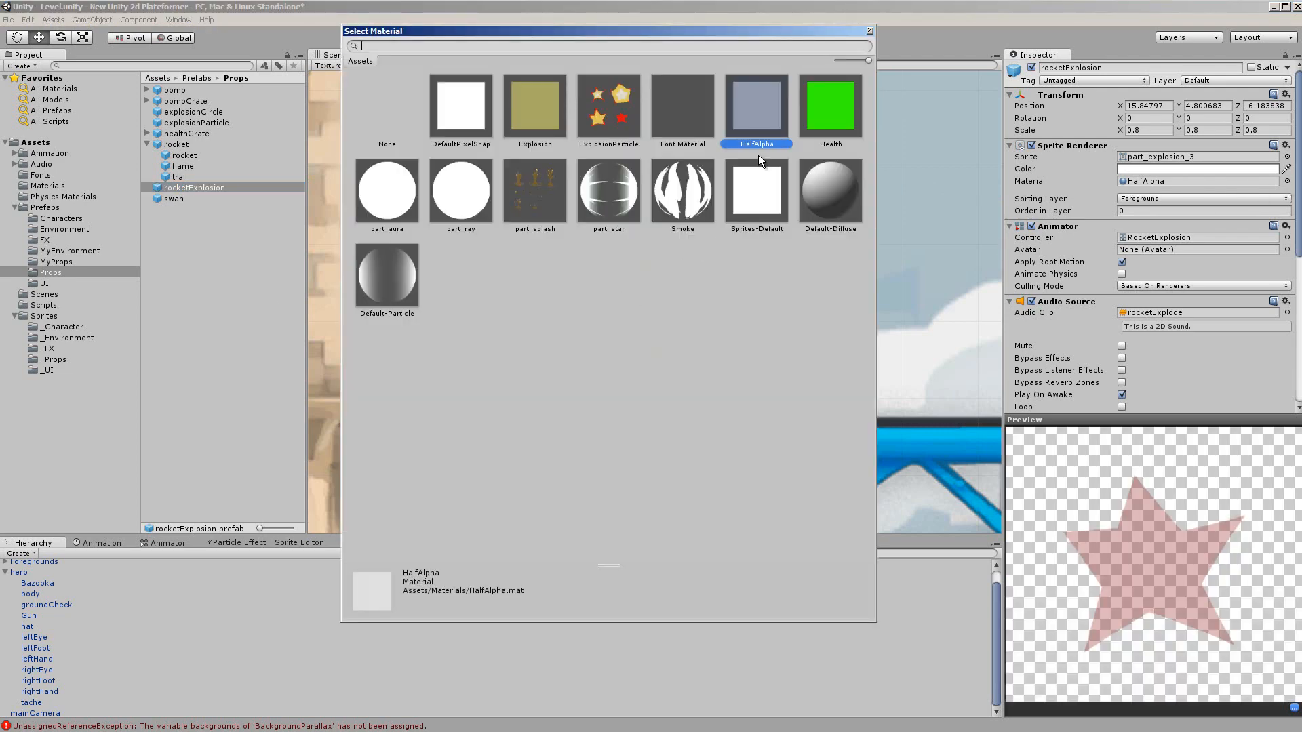
left_click(869, 32)
left_click(1287, 156)
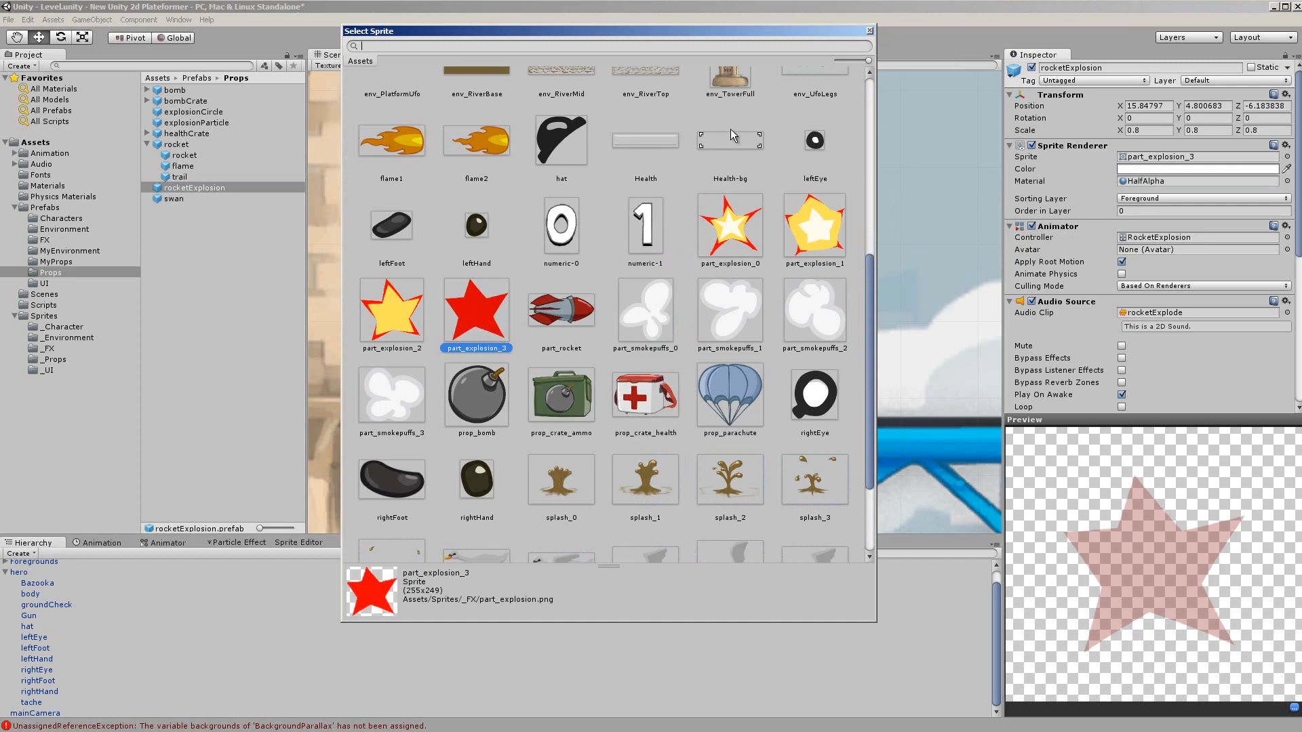
left_click(870, 31)
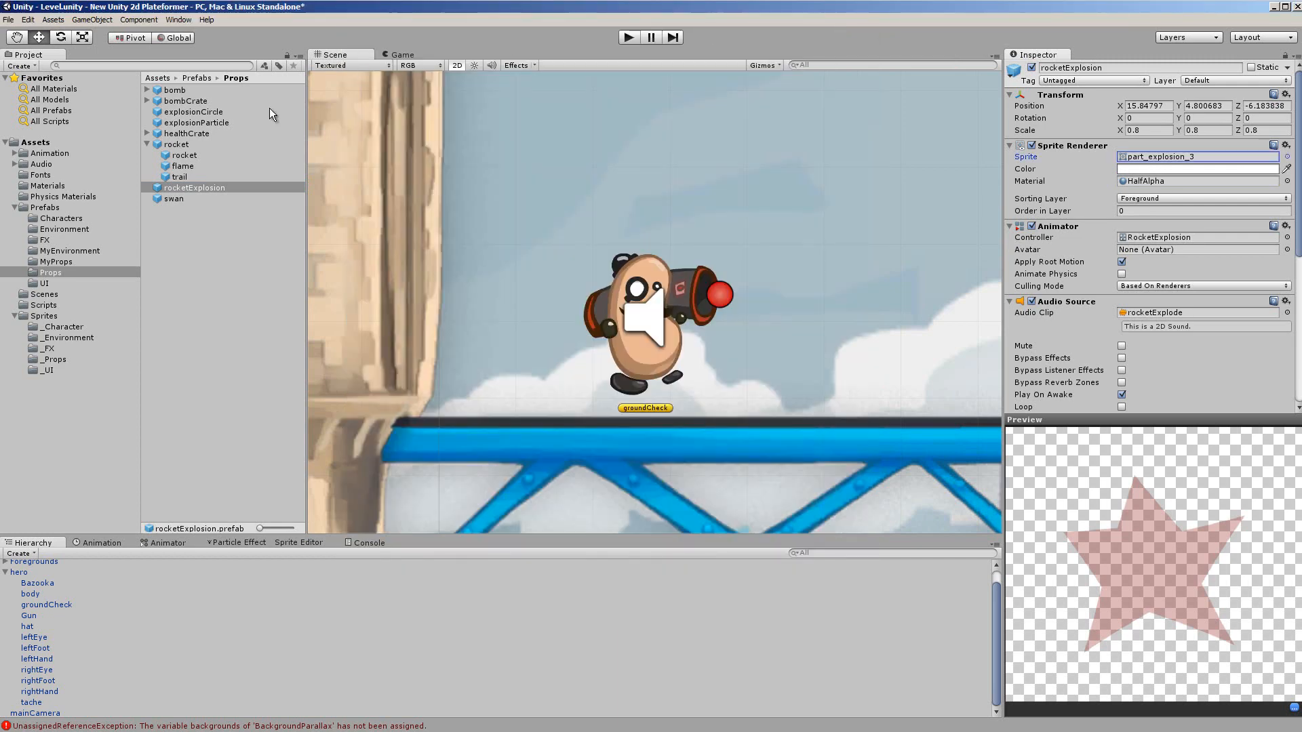
- Examine the part_explosion_3, part_explosion_2 and part_explosion_1 sprites in the _FX sprites folder
left_click(51, 350)
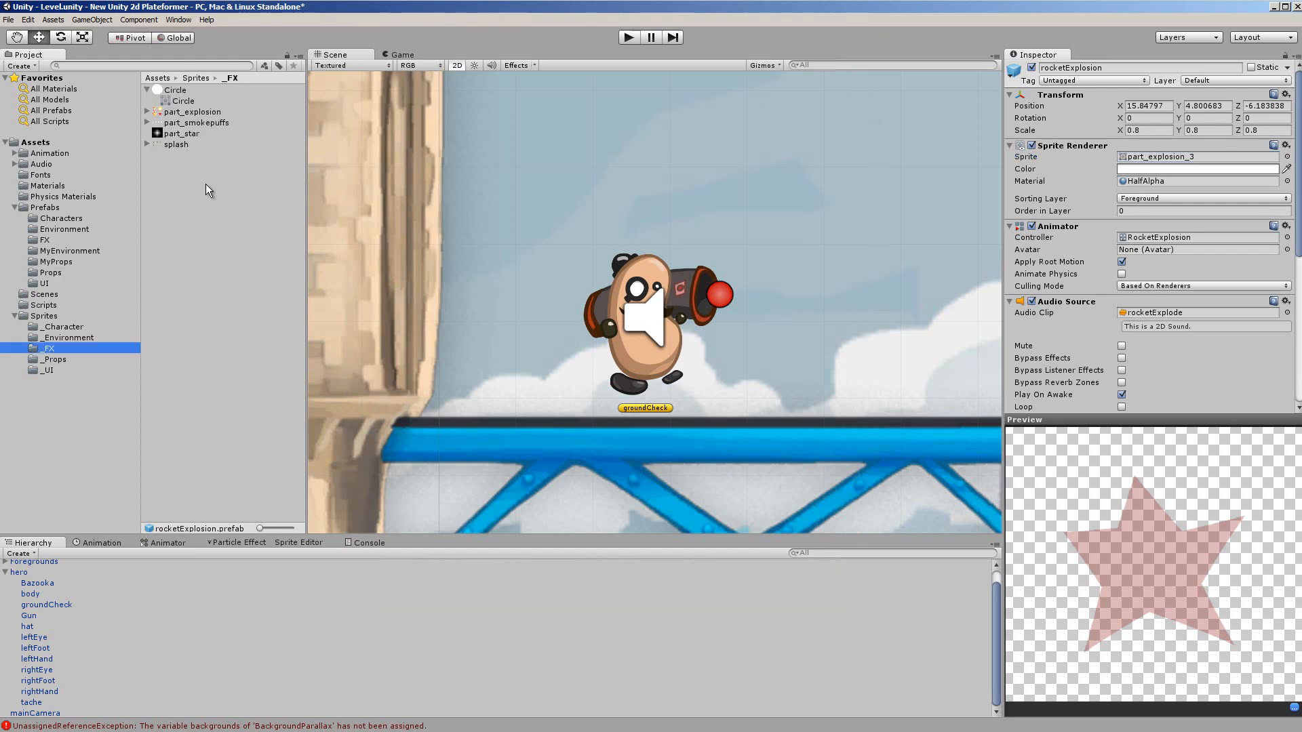
left_click(146, 113)
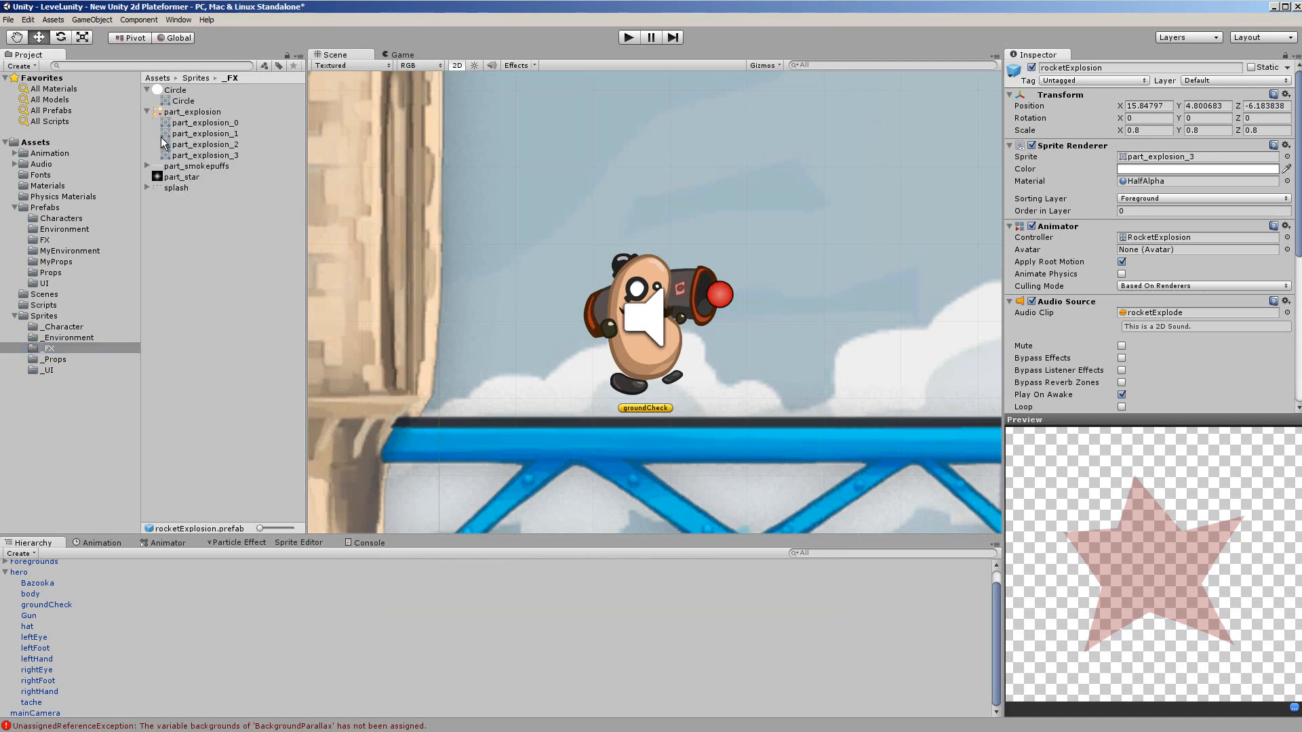
left_click(209, 157)
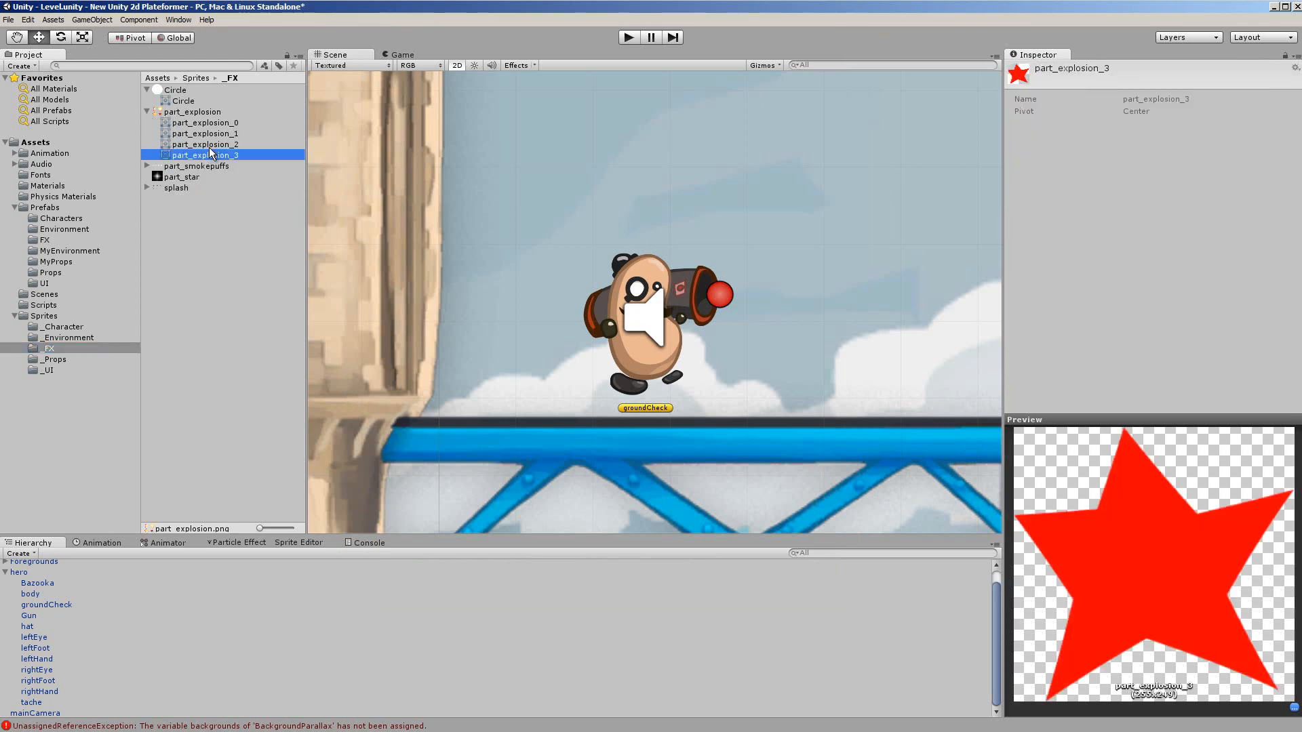
left_click(215, 145)
left_click(216, 134)
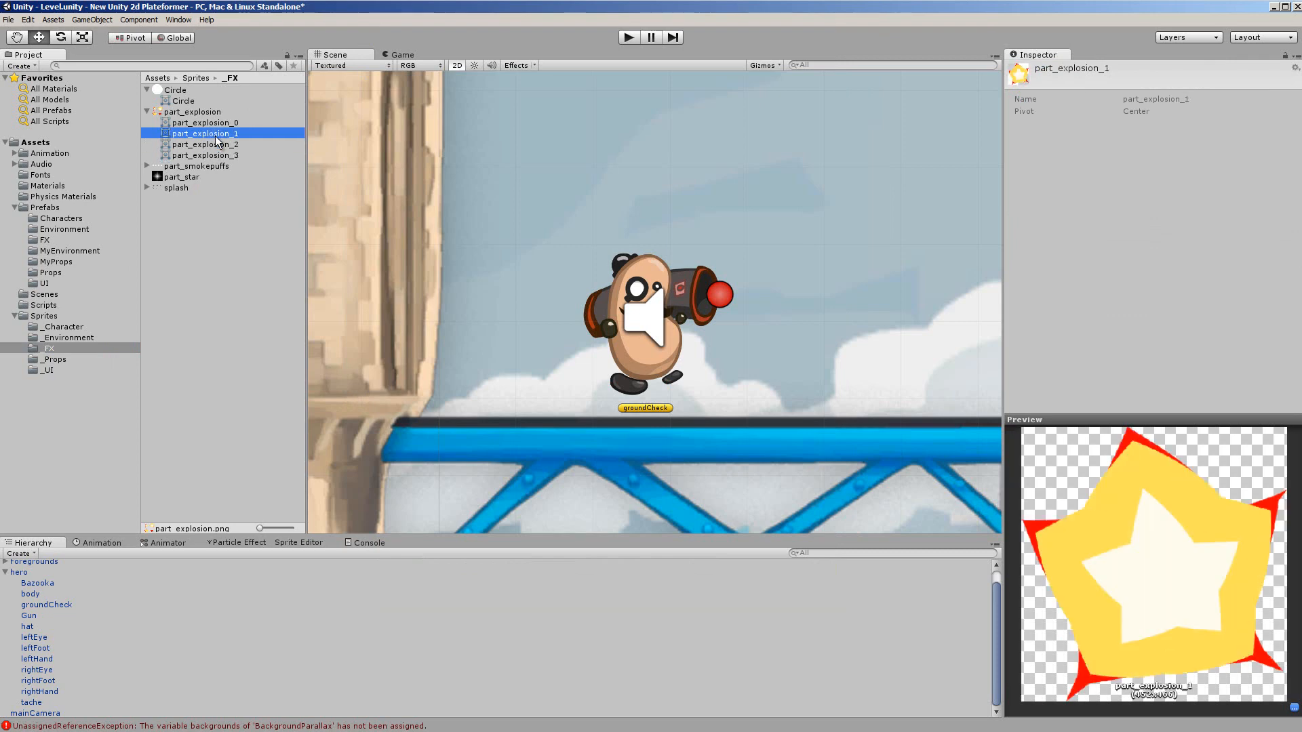
- Examine the part_explosion_0 sprite and the Animator component of the rocketExplosion prefab in Props
left_click(224, 122)
left_click(231, 230)
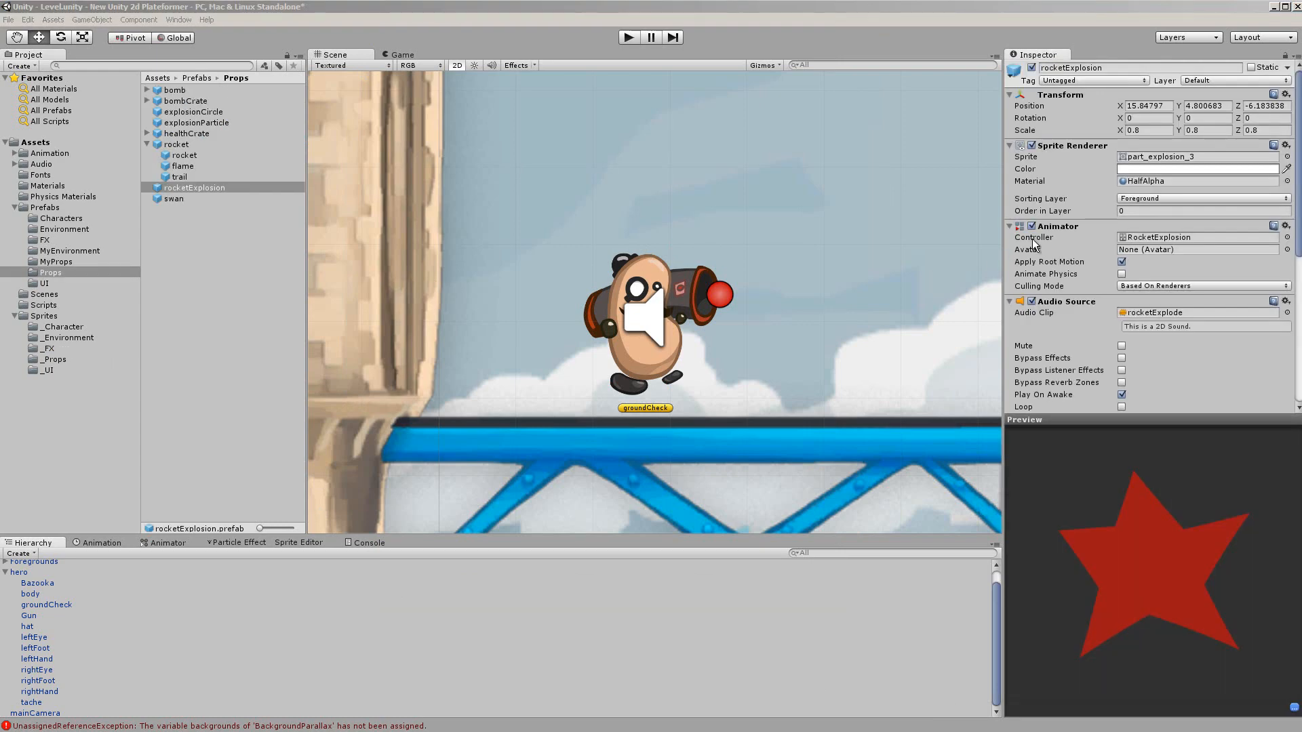
left_click(1089, 229)
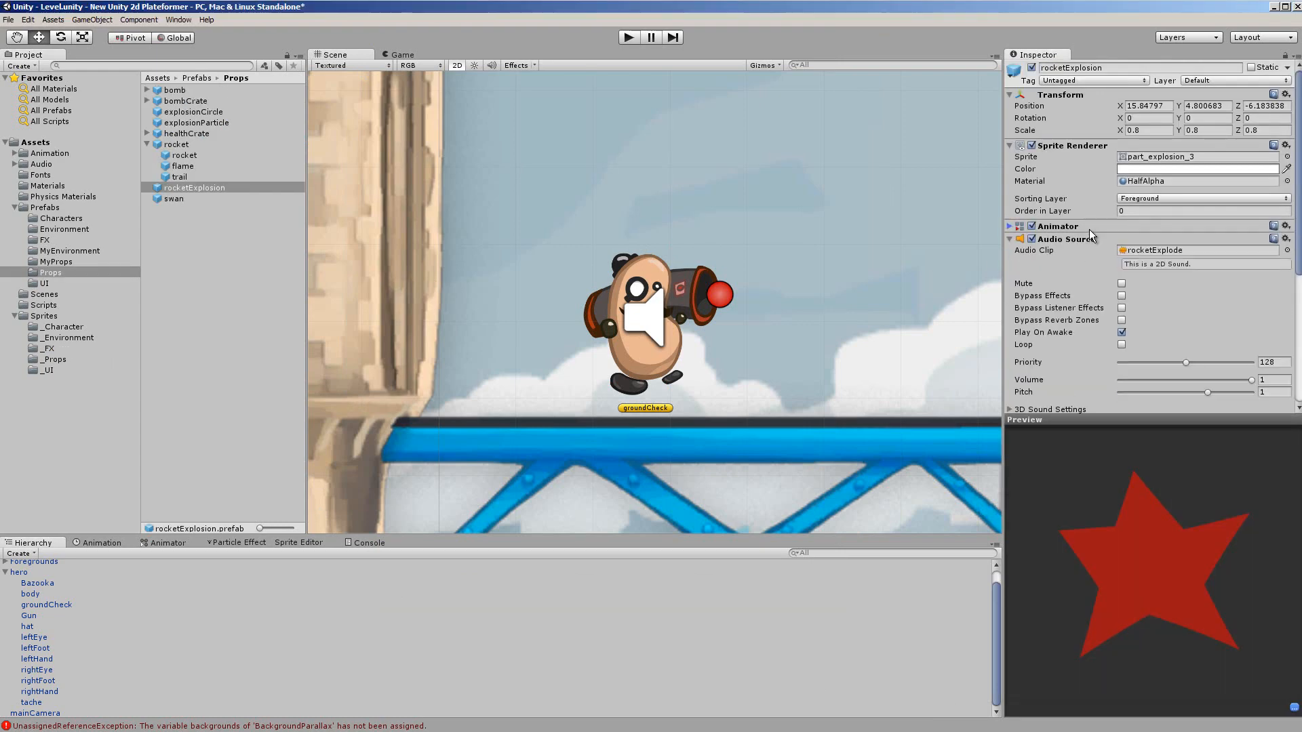
left_click(1090, 229)
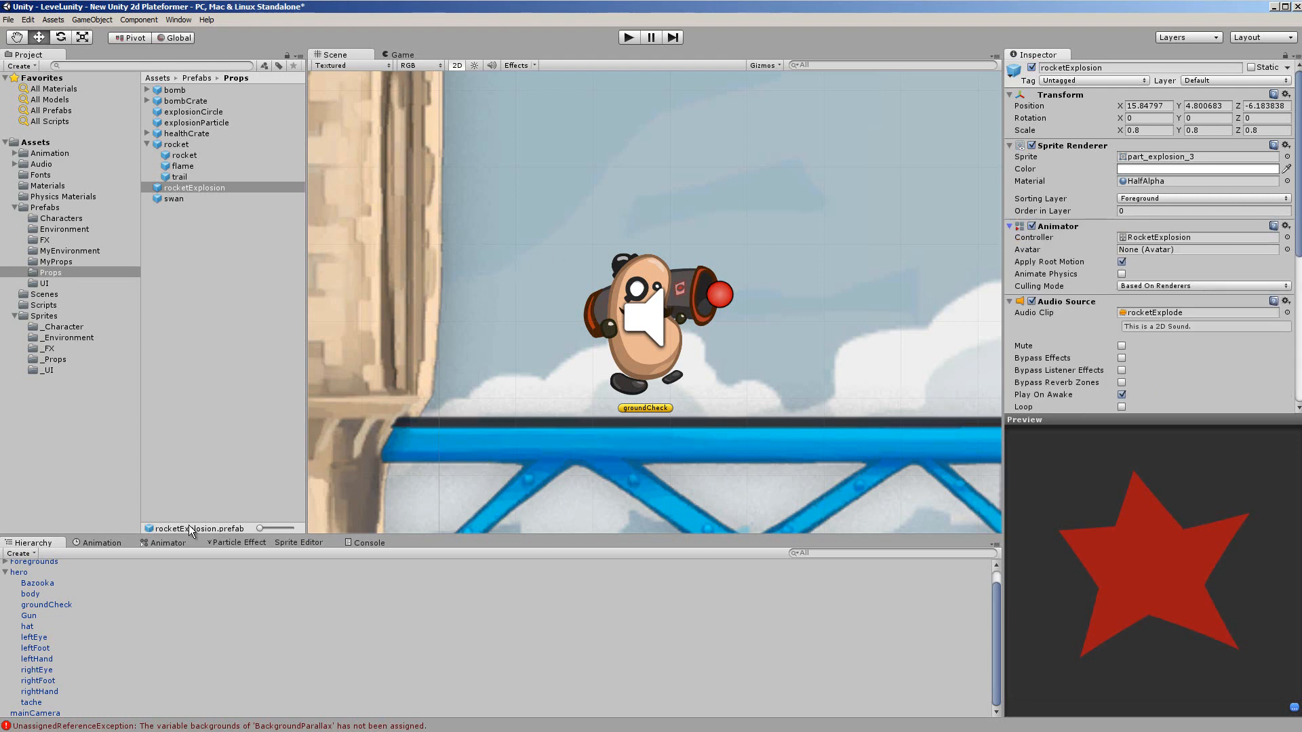
- Inspect the RocketExplode state in the RocketExplosion controller and the sprite keyframes of its animation clip
left_click(164, 543)
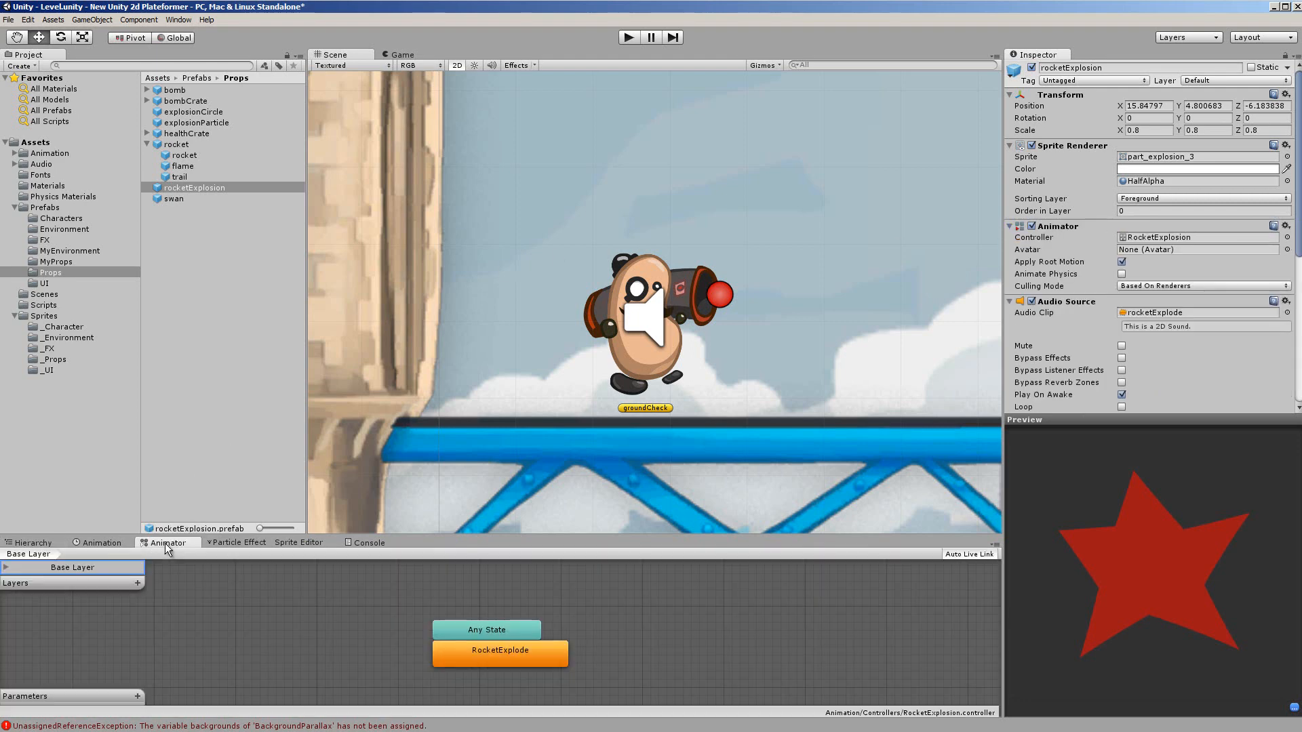
left_click(522, 660)
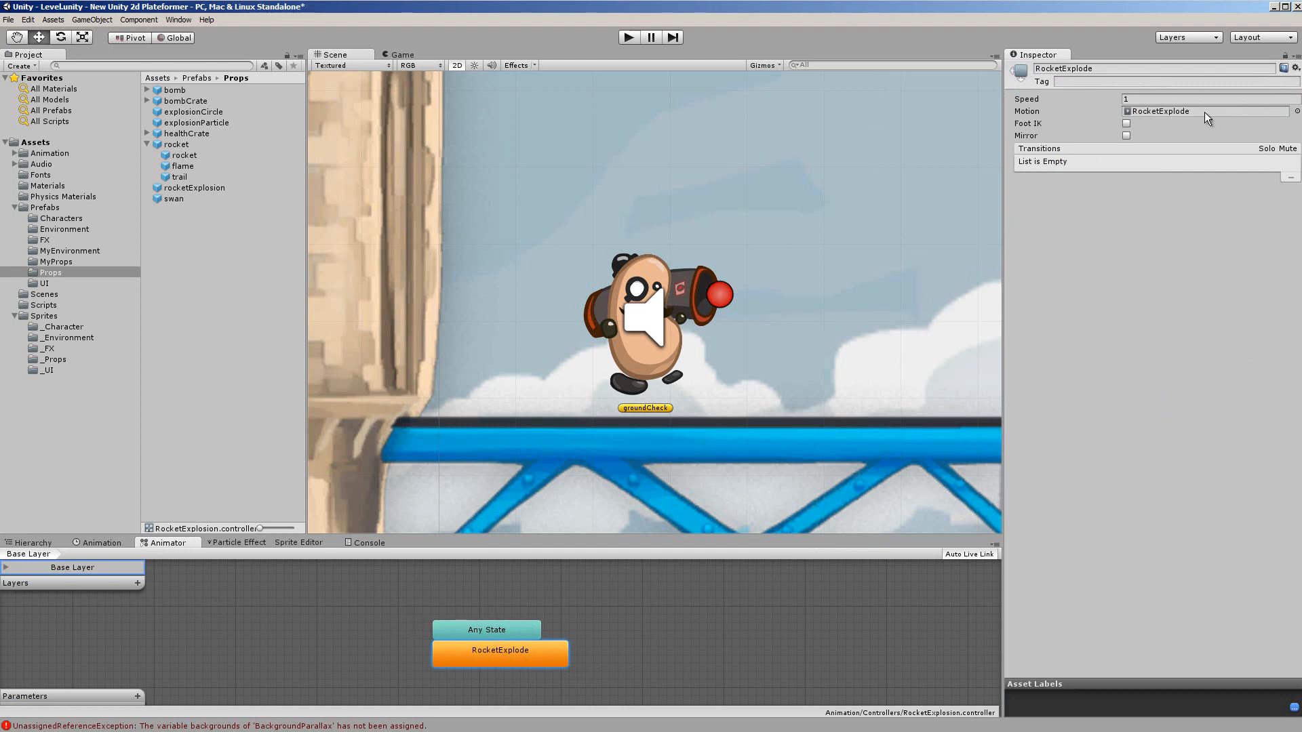
left_click(107, 543)
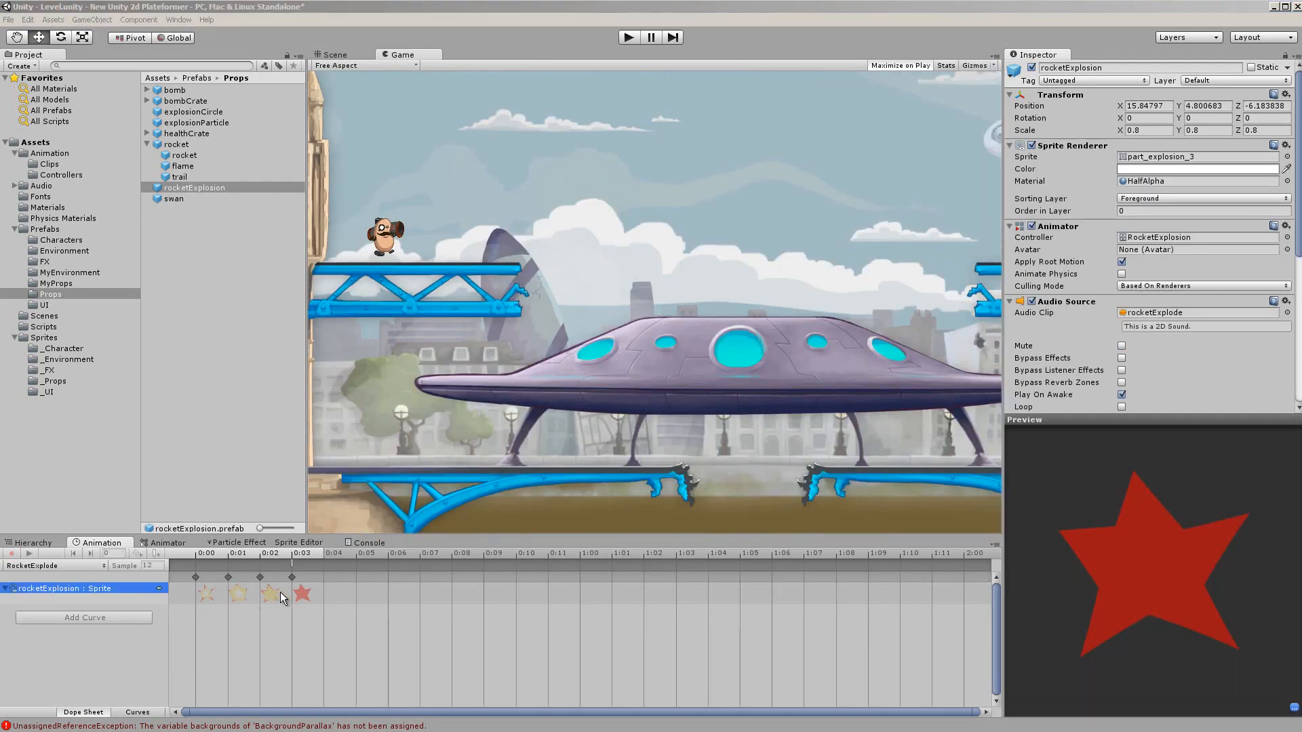
left_click(256, 296)
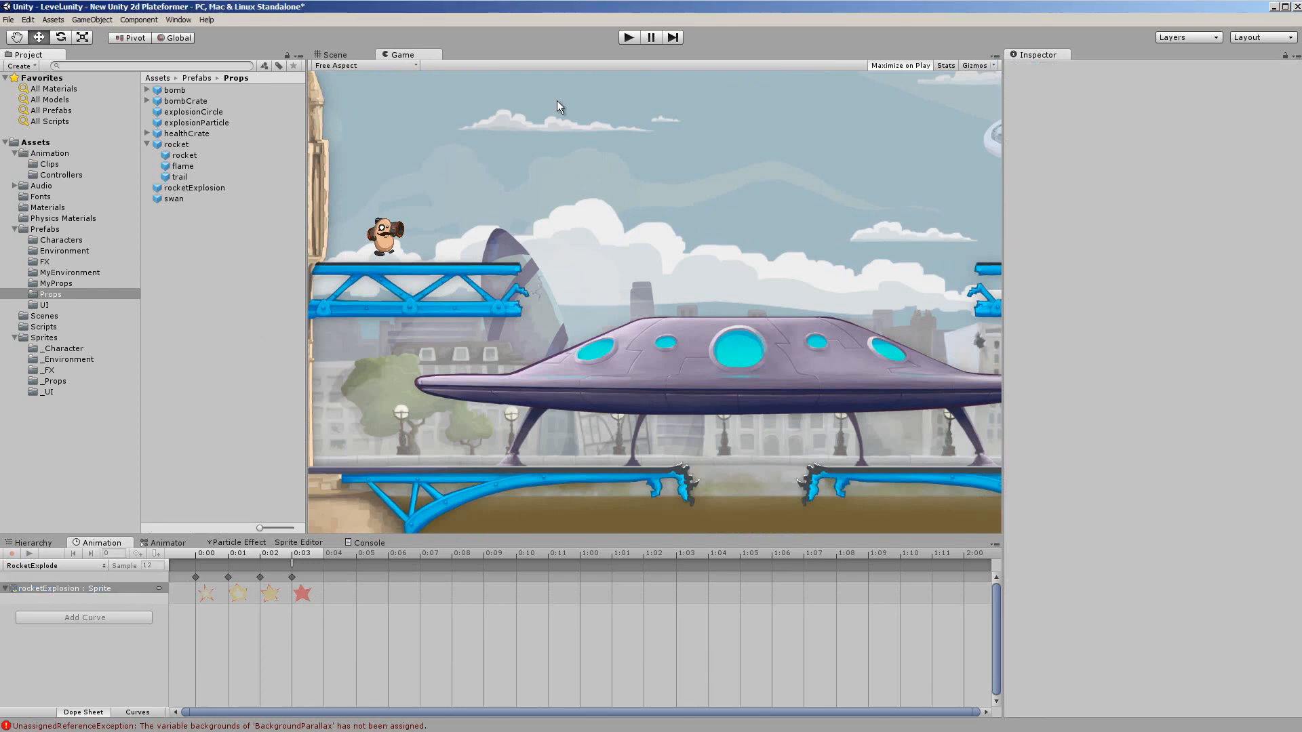
- Play-test the level by moving the hero right and left while firing rockets in both directions, and stop the game
left_click(629, 37)
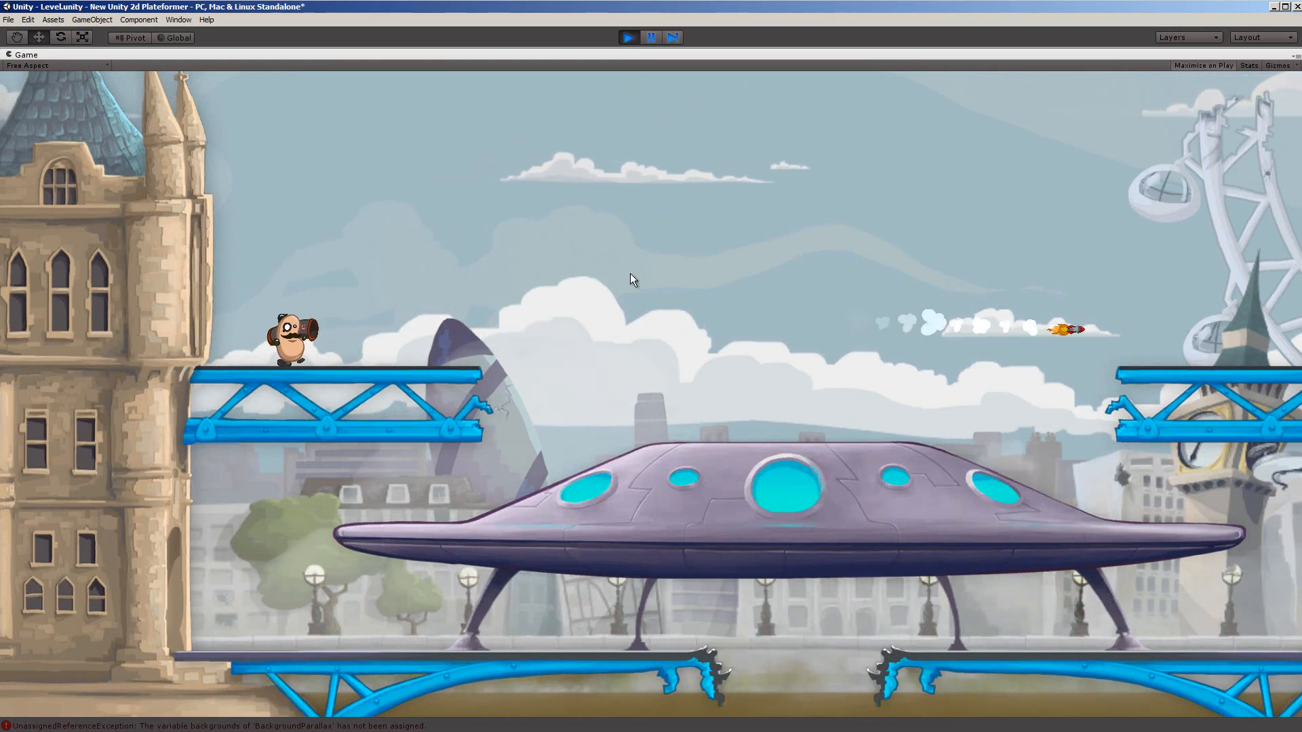
key("Right")
key("ctrl")
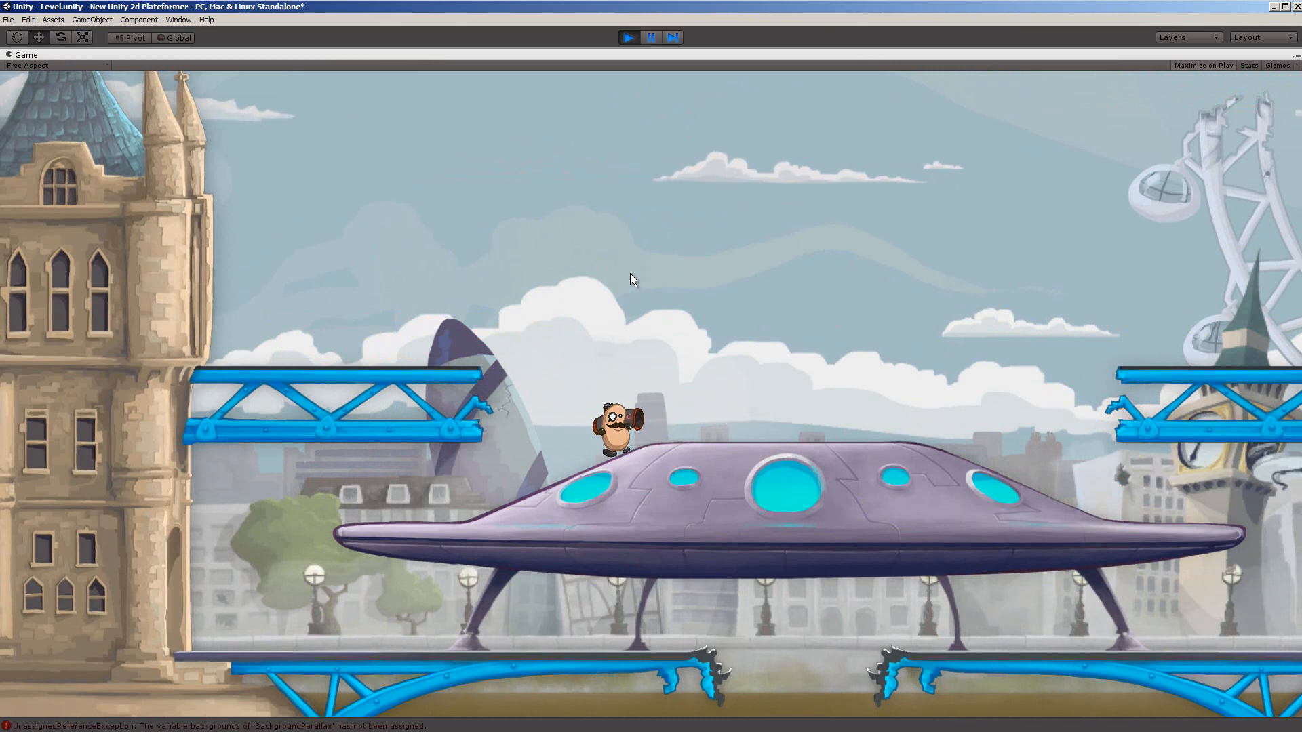
key("Left")
key("ctrl")
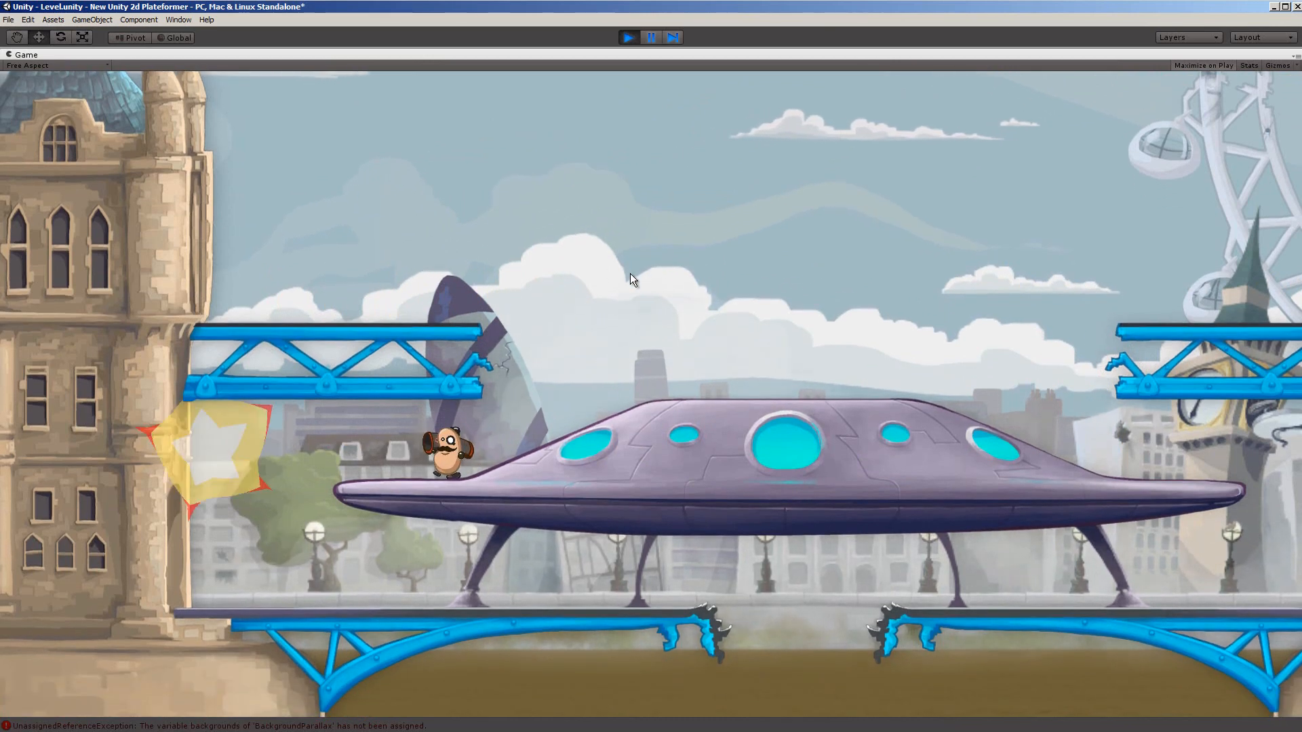
key("ctrl")
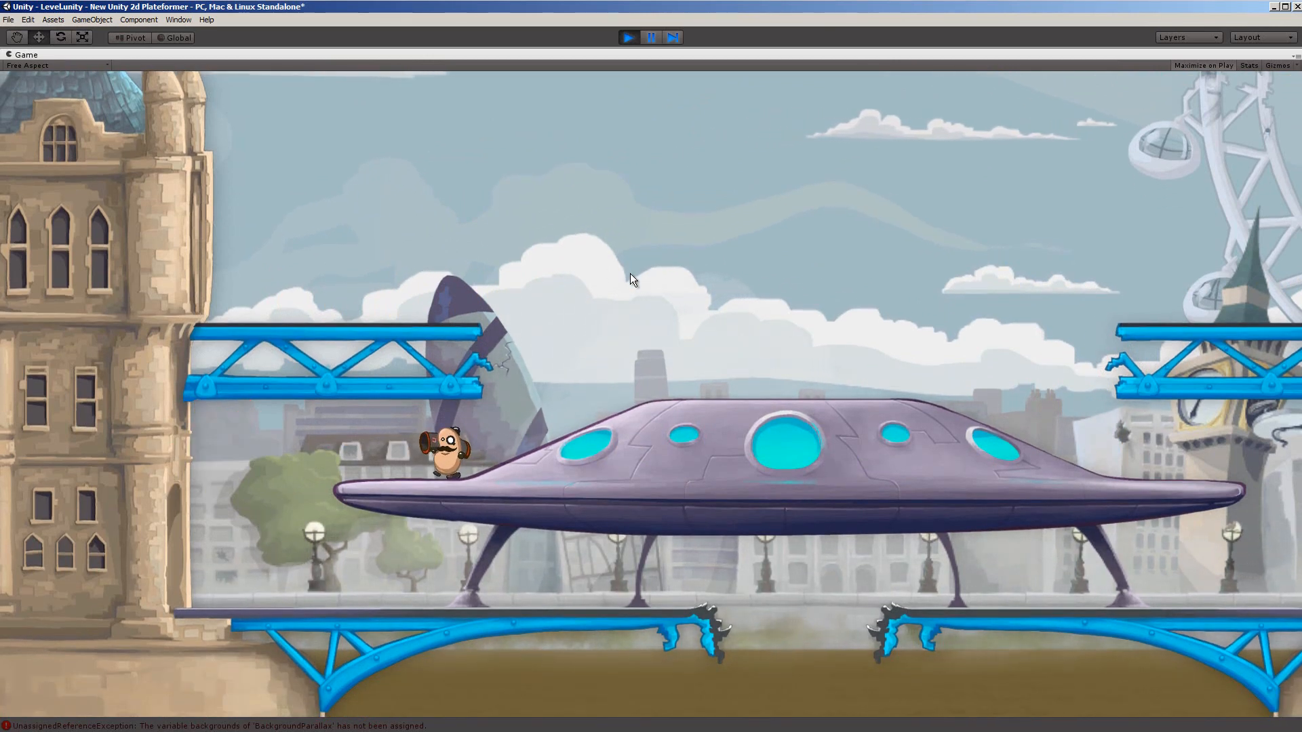
left_click(628, 37)
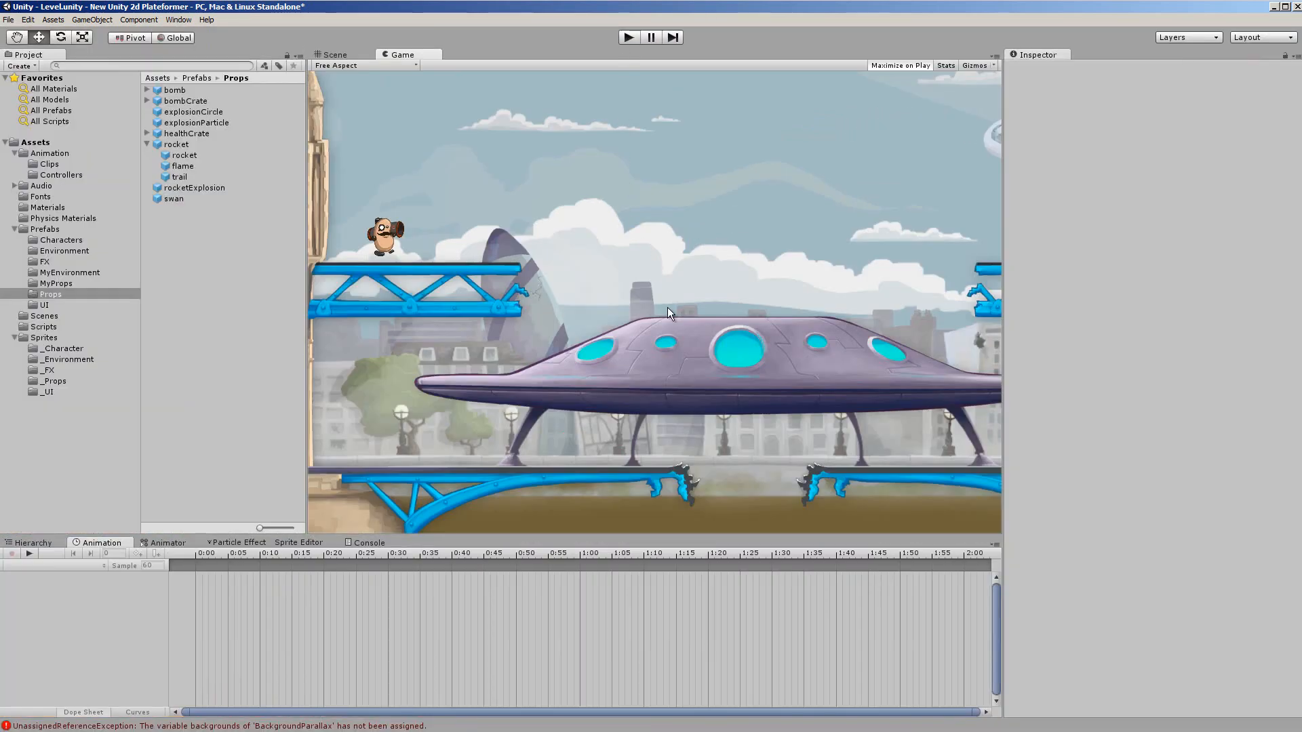